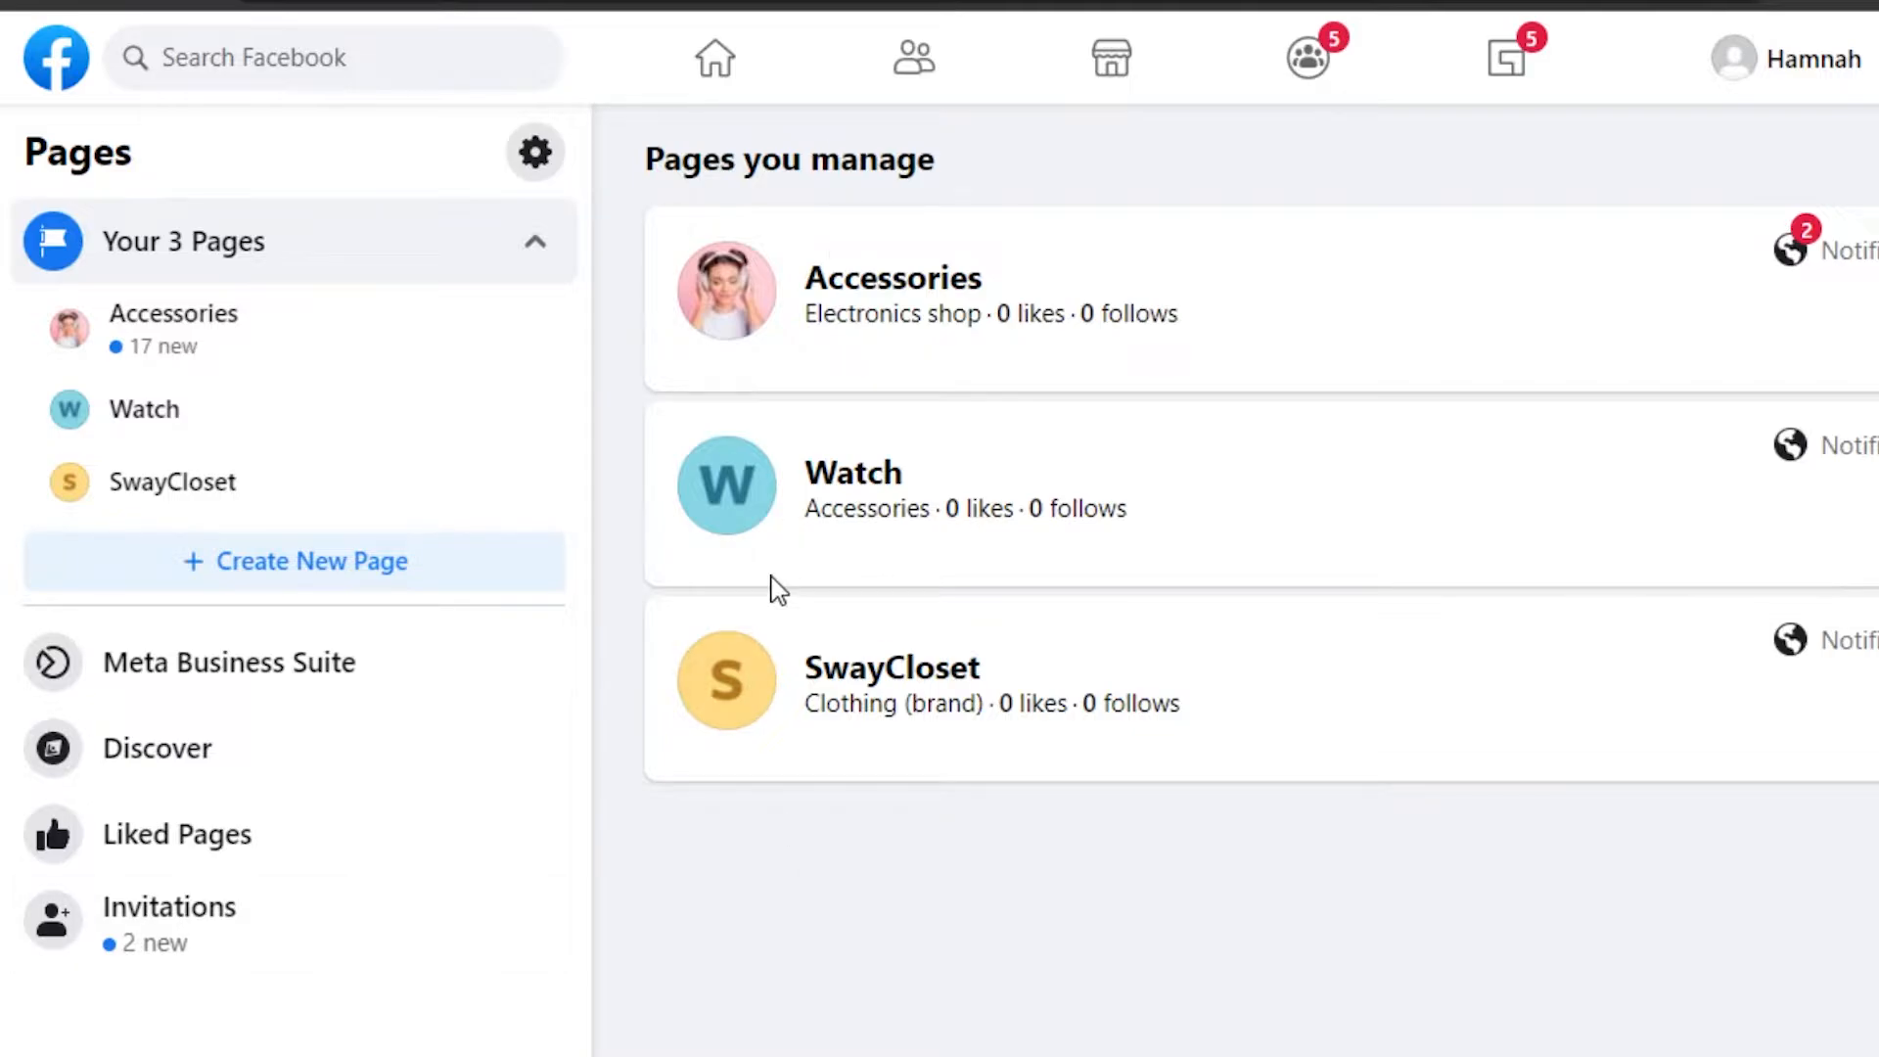
- Open the Accessories page's Manage Page view from the Pages you manage list
left_click(865, 278)
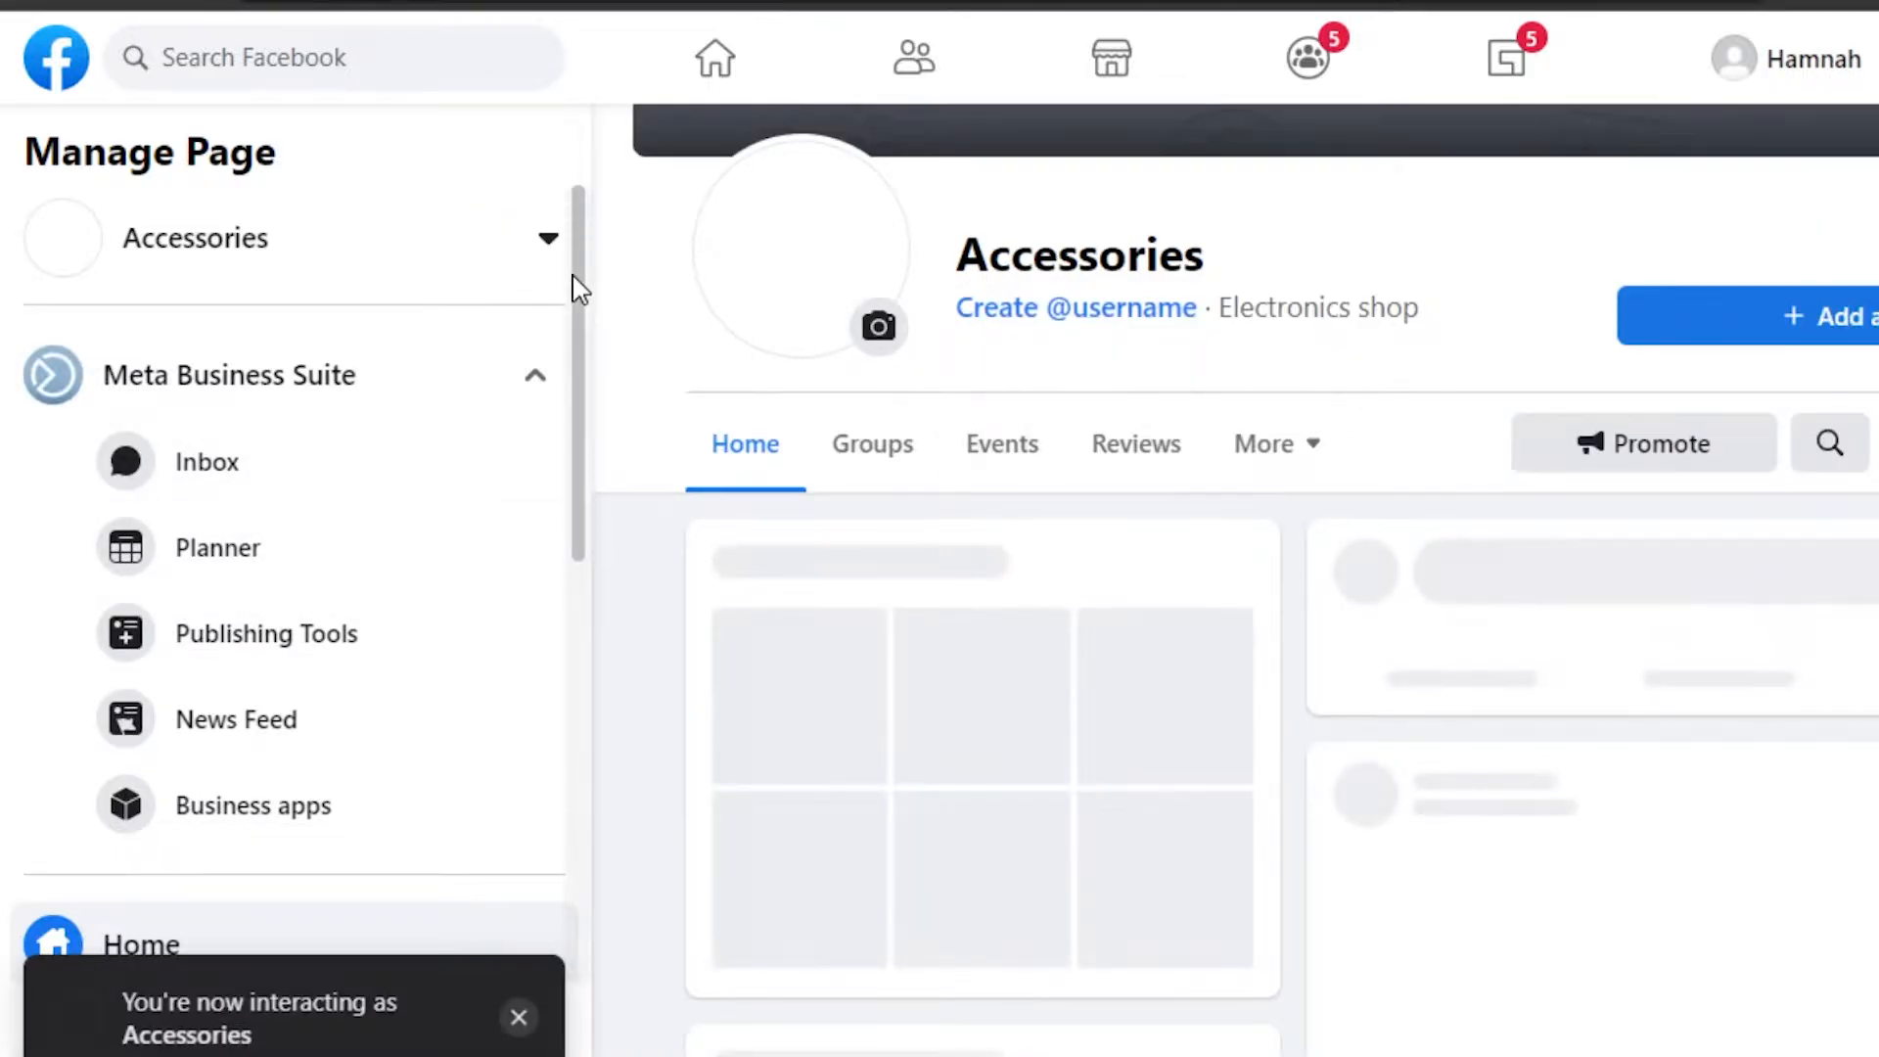
left_click_drag(574, 276, 575, 132)
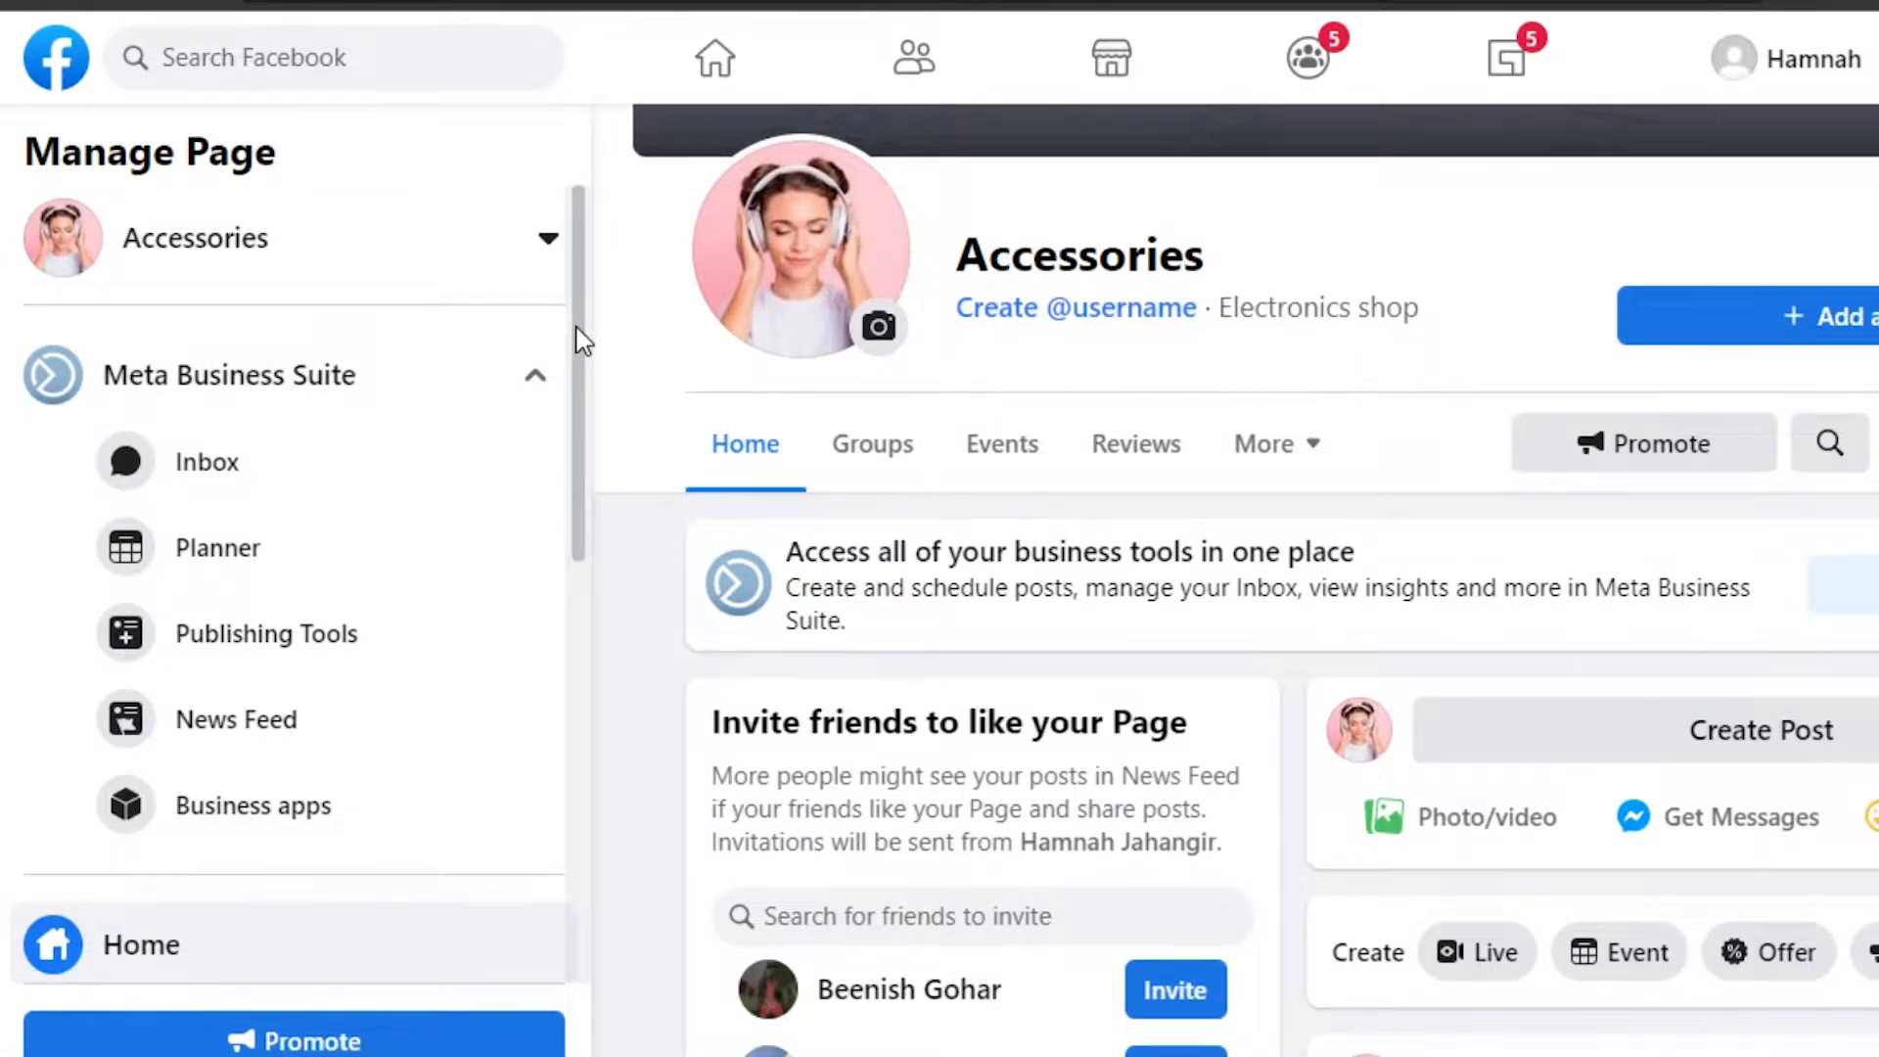
left_click_drag(583, 340, 623, 242)
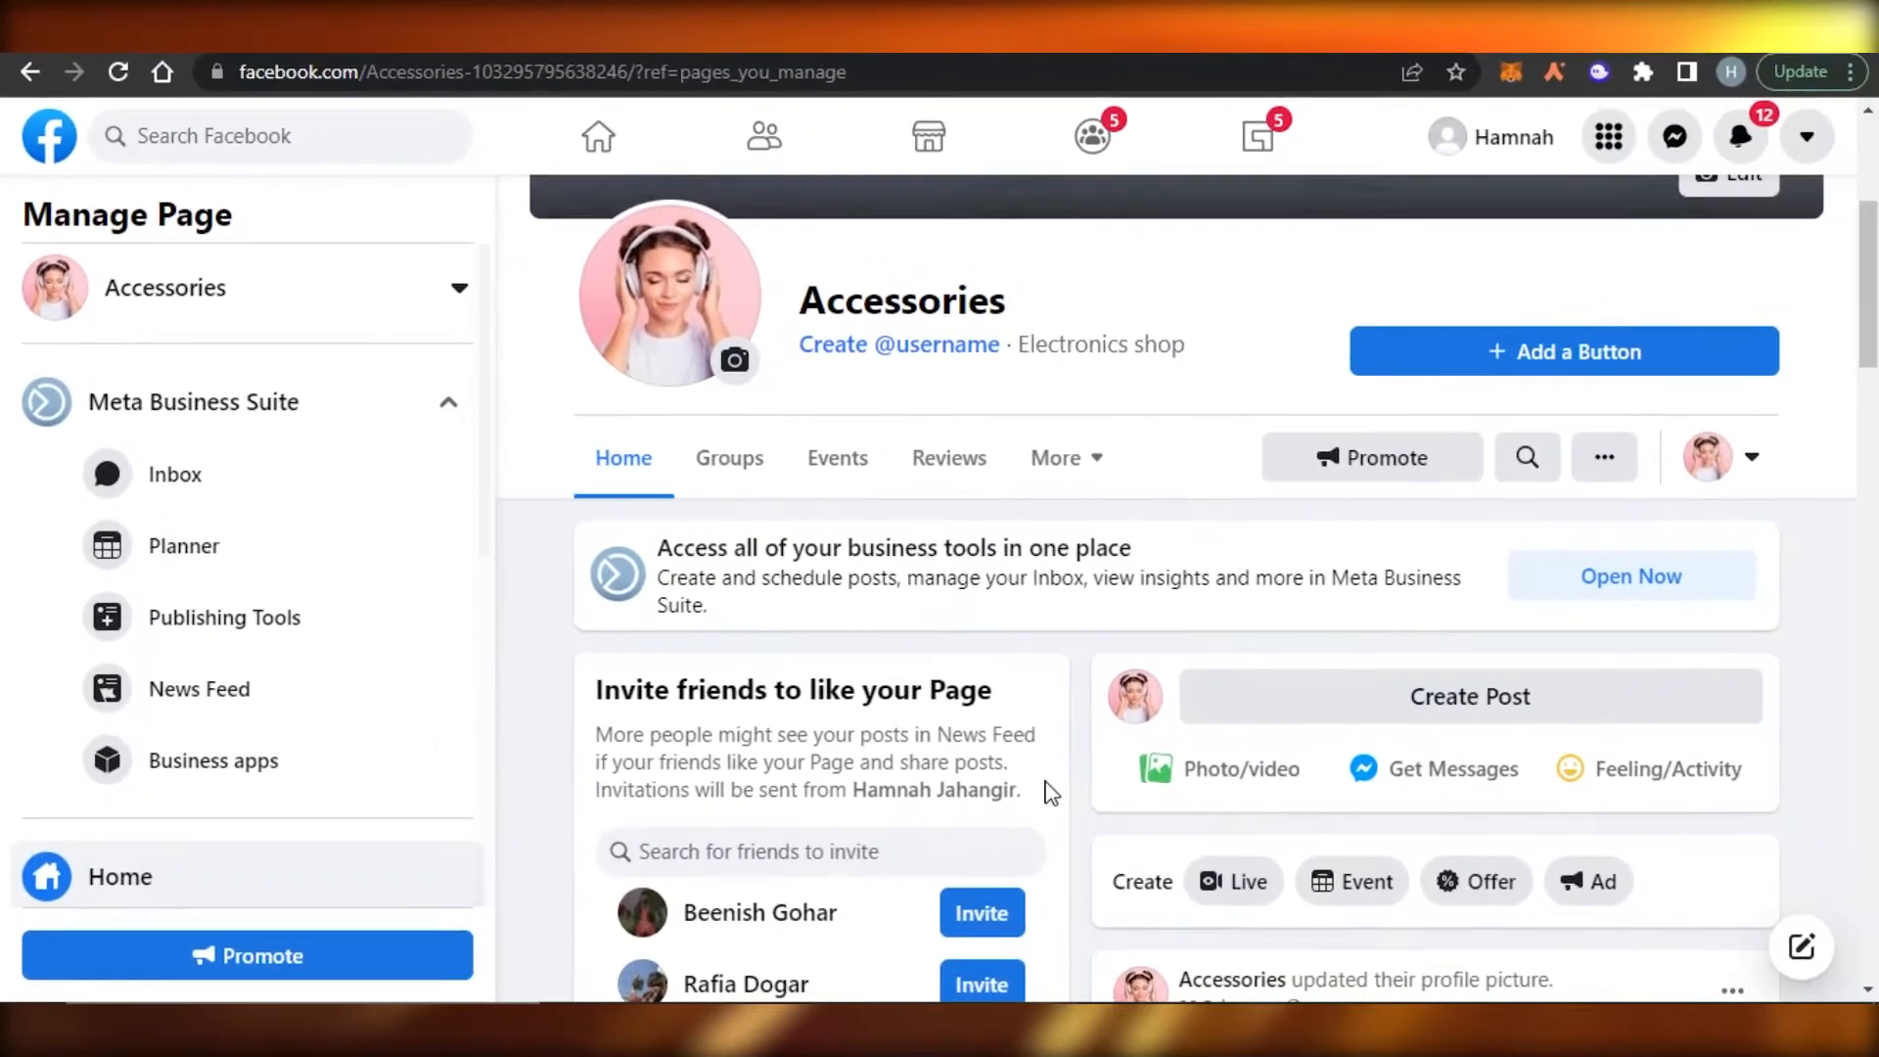
left_click_drag(1869, 299, 1869, 257)
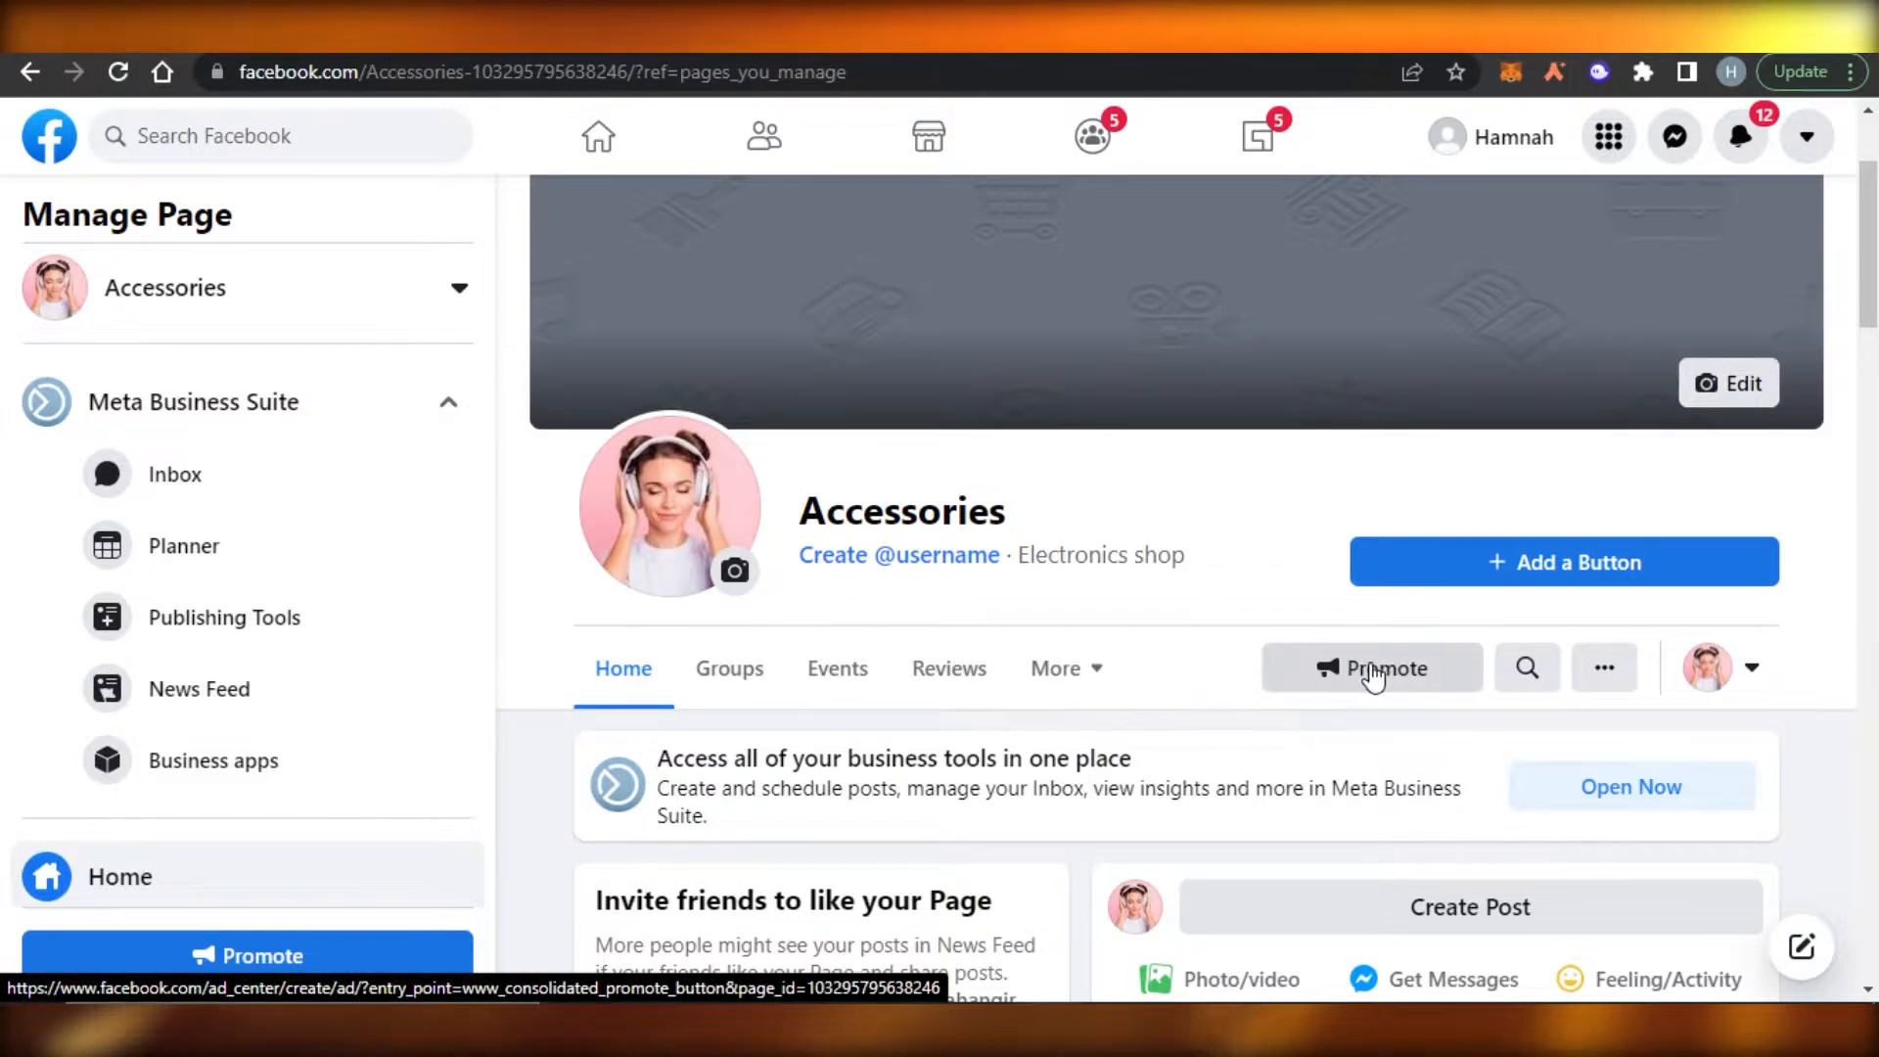
- Start promoting the Accessories page, with Meta Business Suite opened in a separate window
left_click(1335, 674)
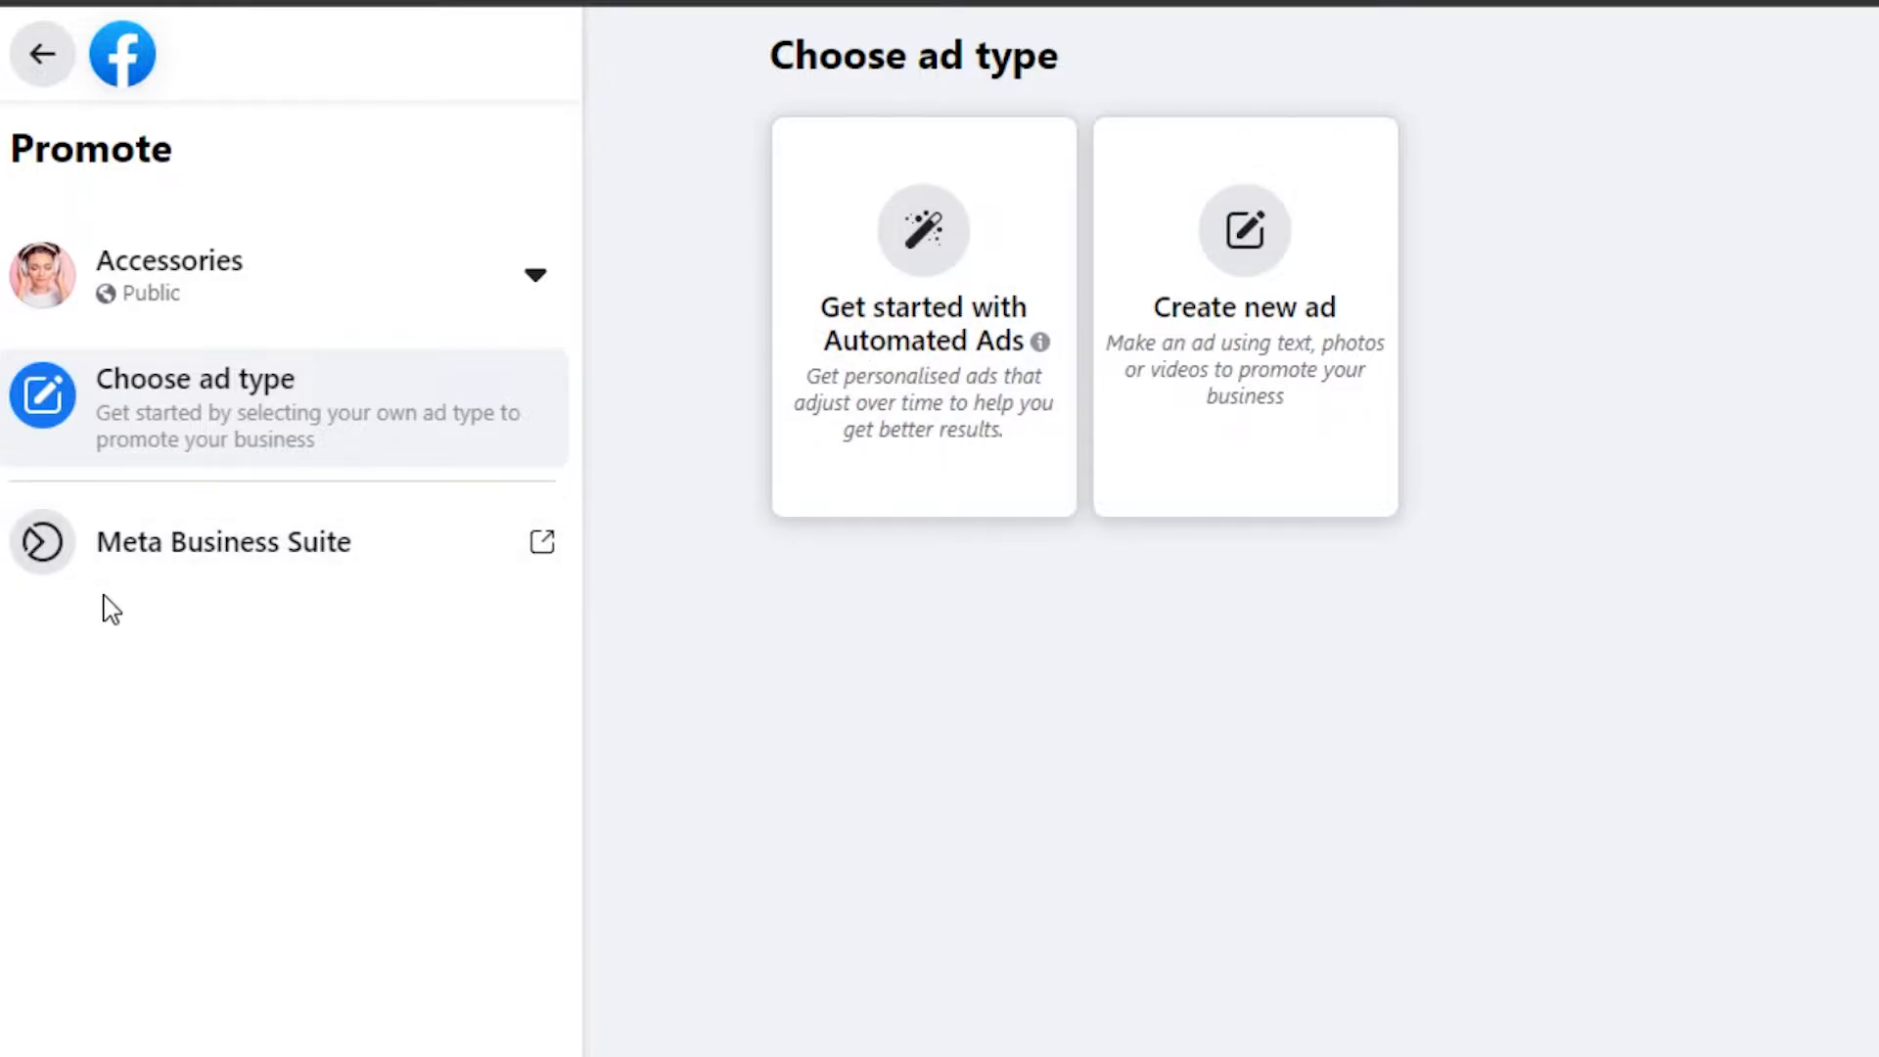
left_click(286, 554)
key("ctrl+Tab")
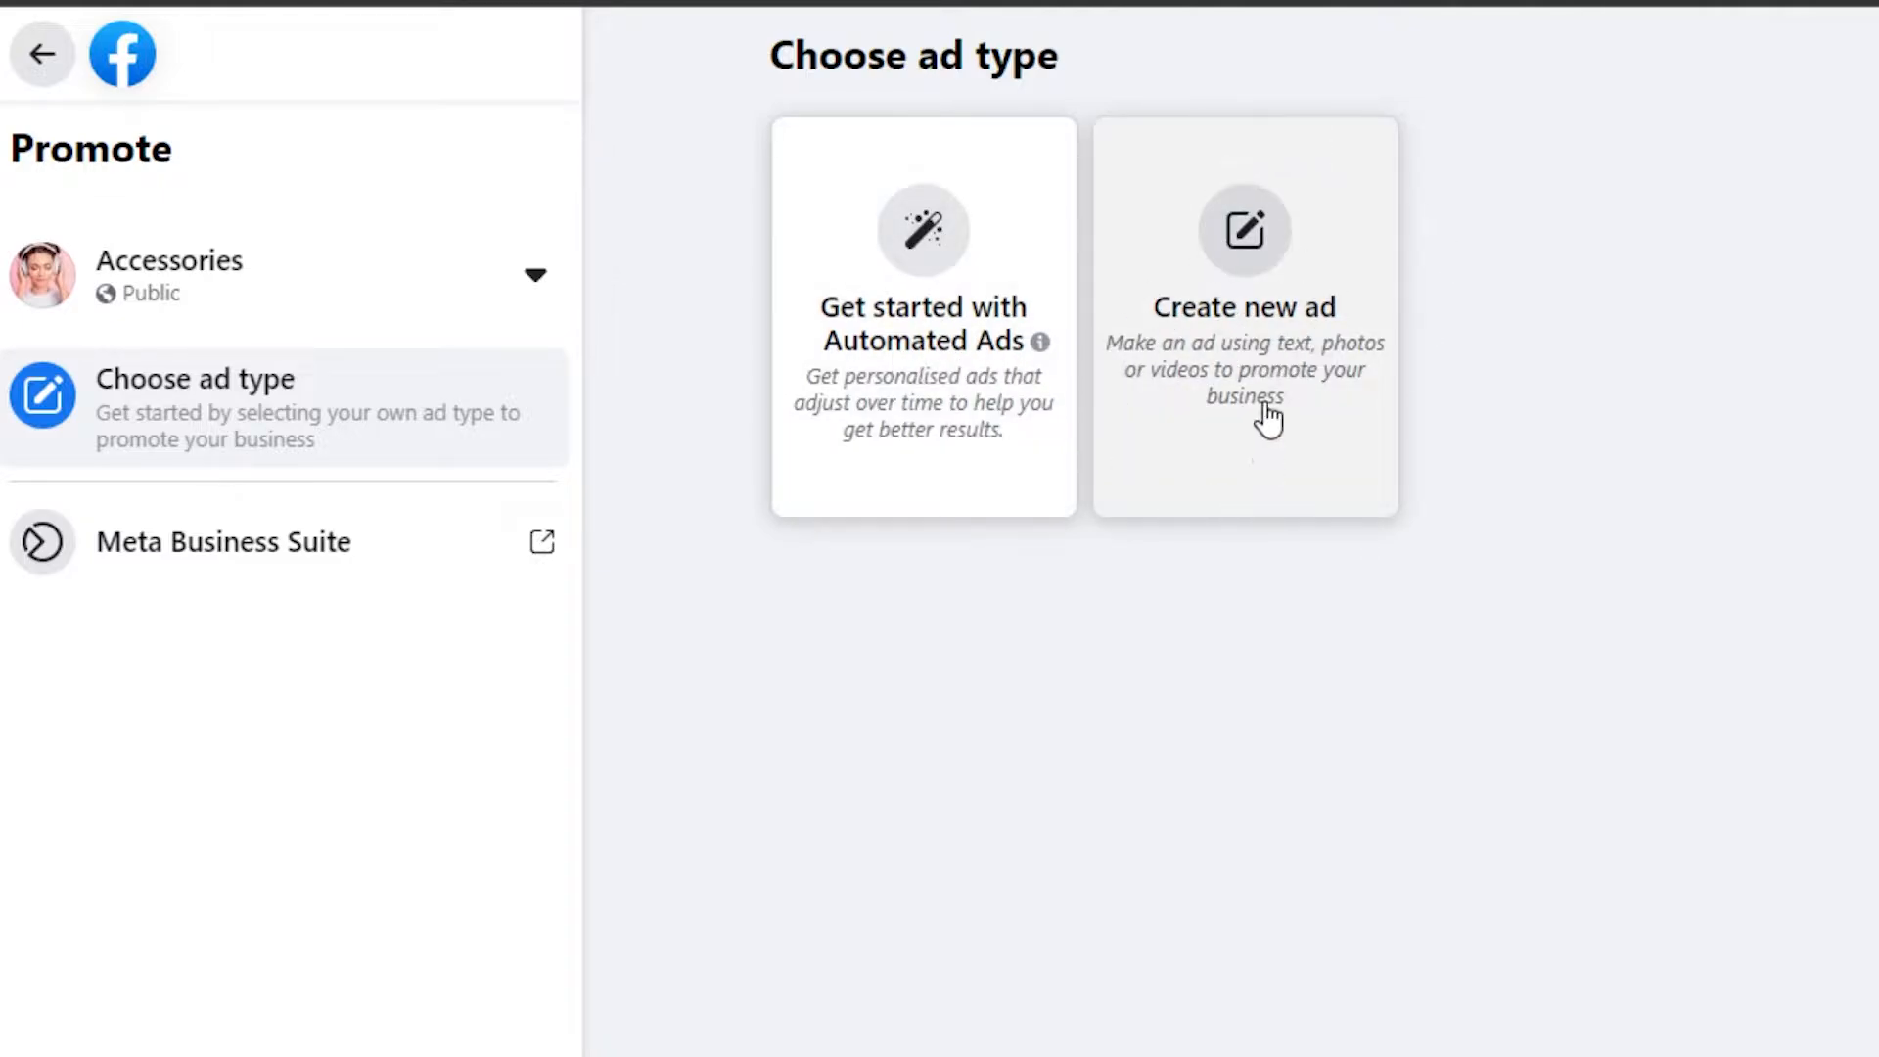
- Choose Create new ad and review the form's Automatic goal and 'headphones and more' preview
left_click(1165, 294)
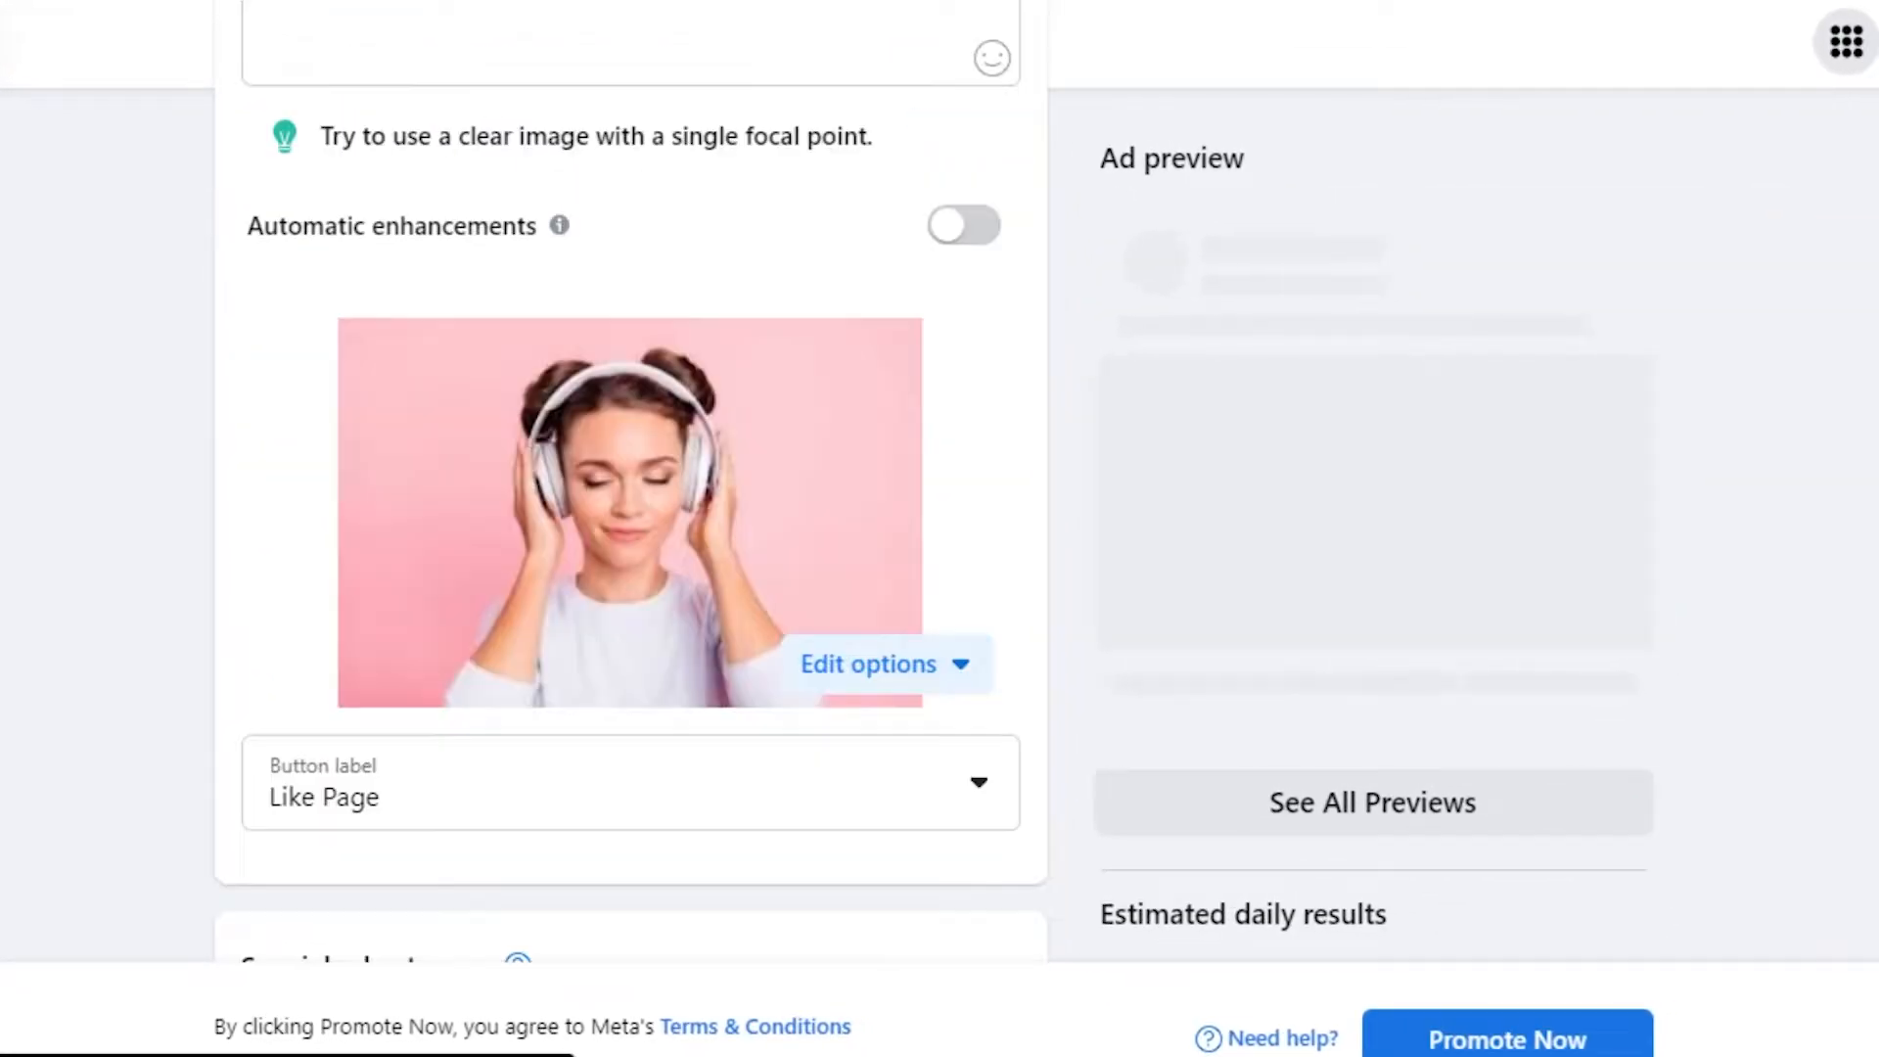
scroll(612, 529, "down", 9)
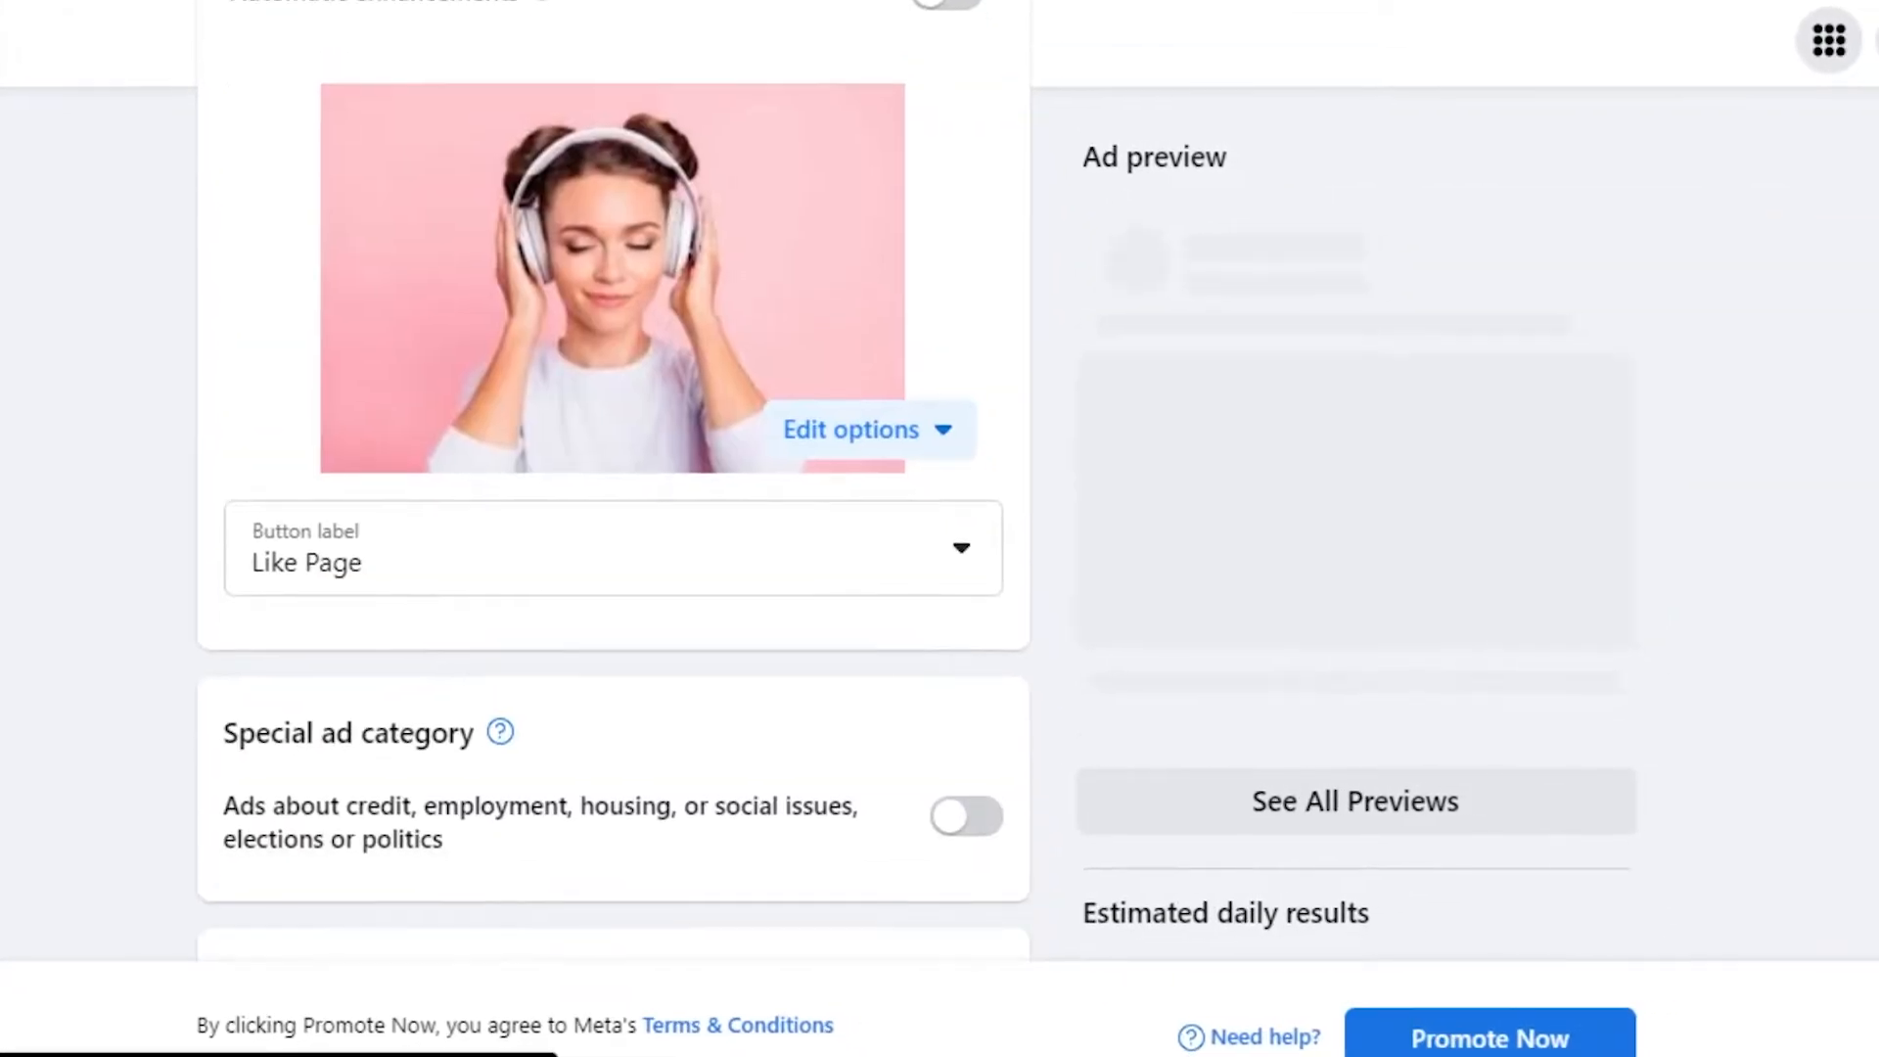
scroll(612, 528, "up", 10)
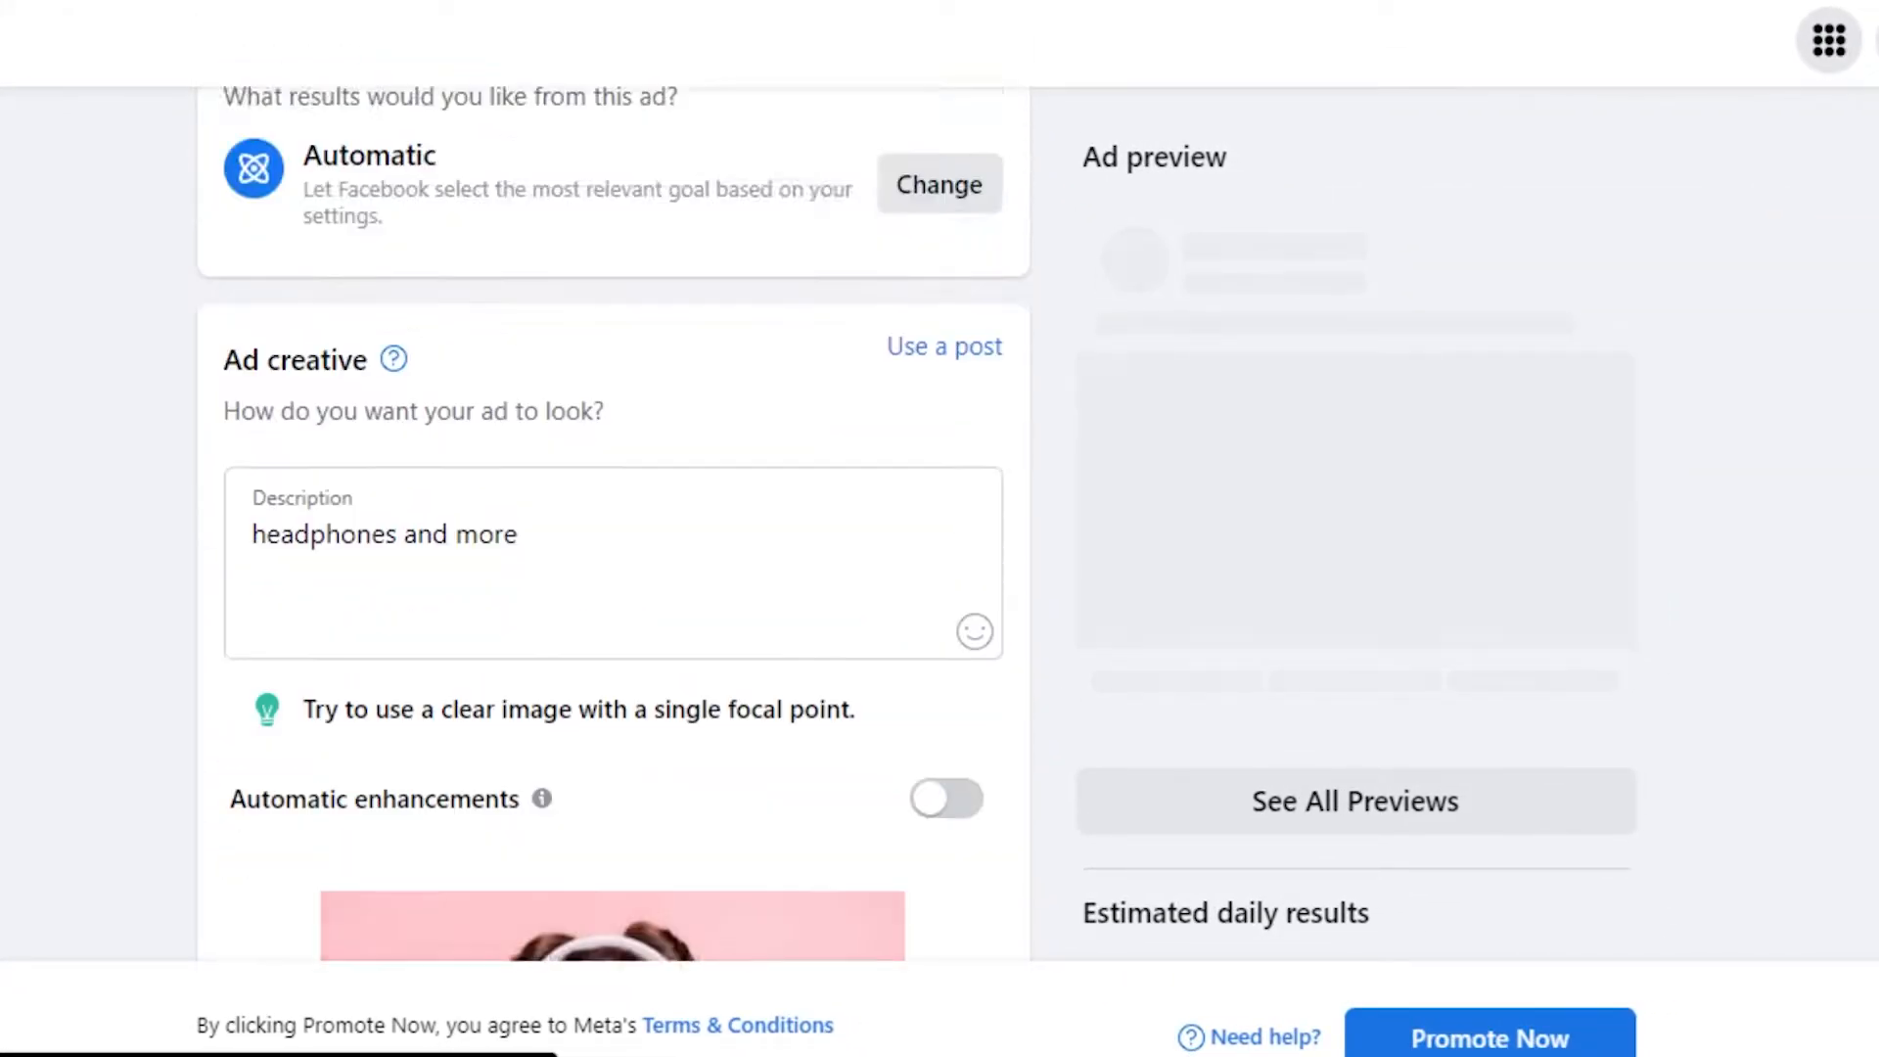
scroll(613, 529, "down", 5)
scroll(612, 529, "down", 15)
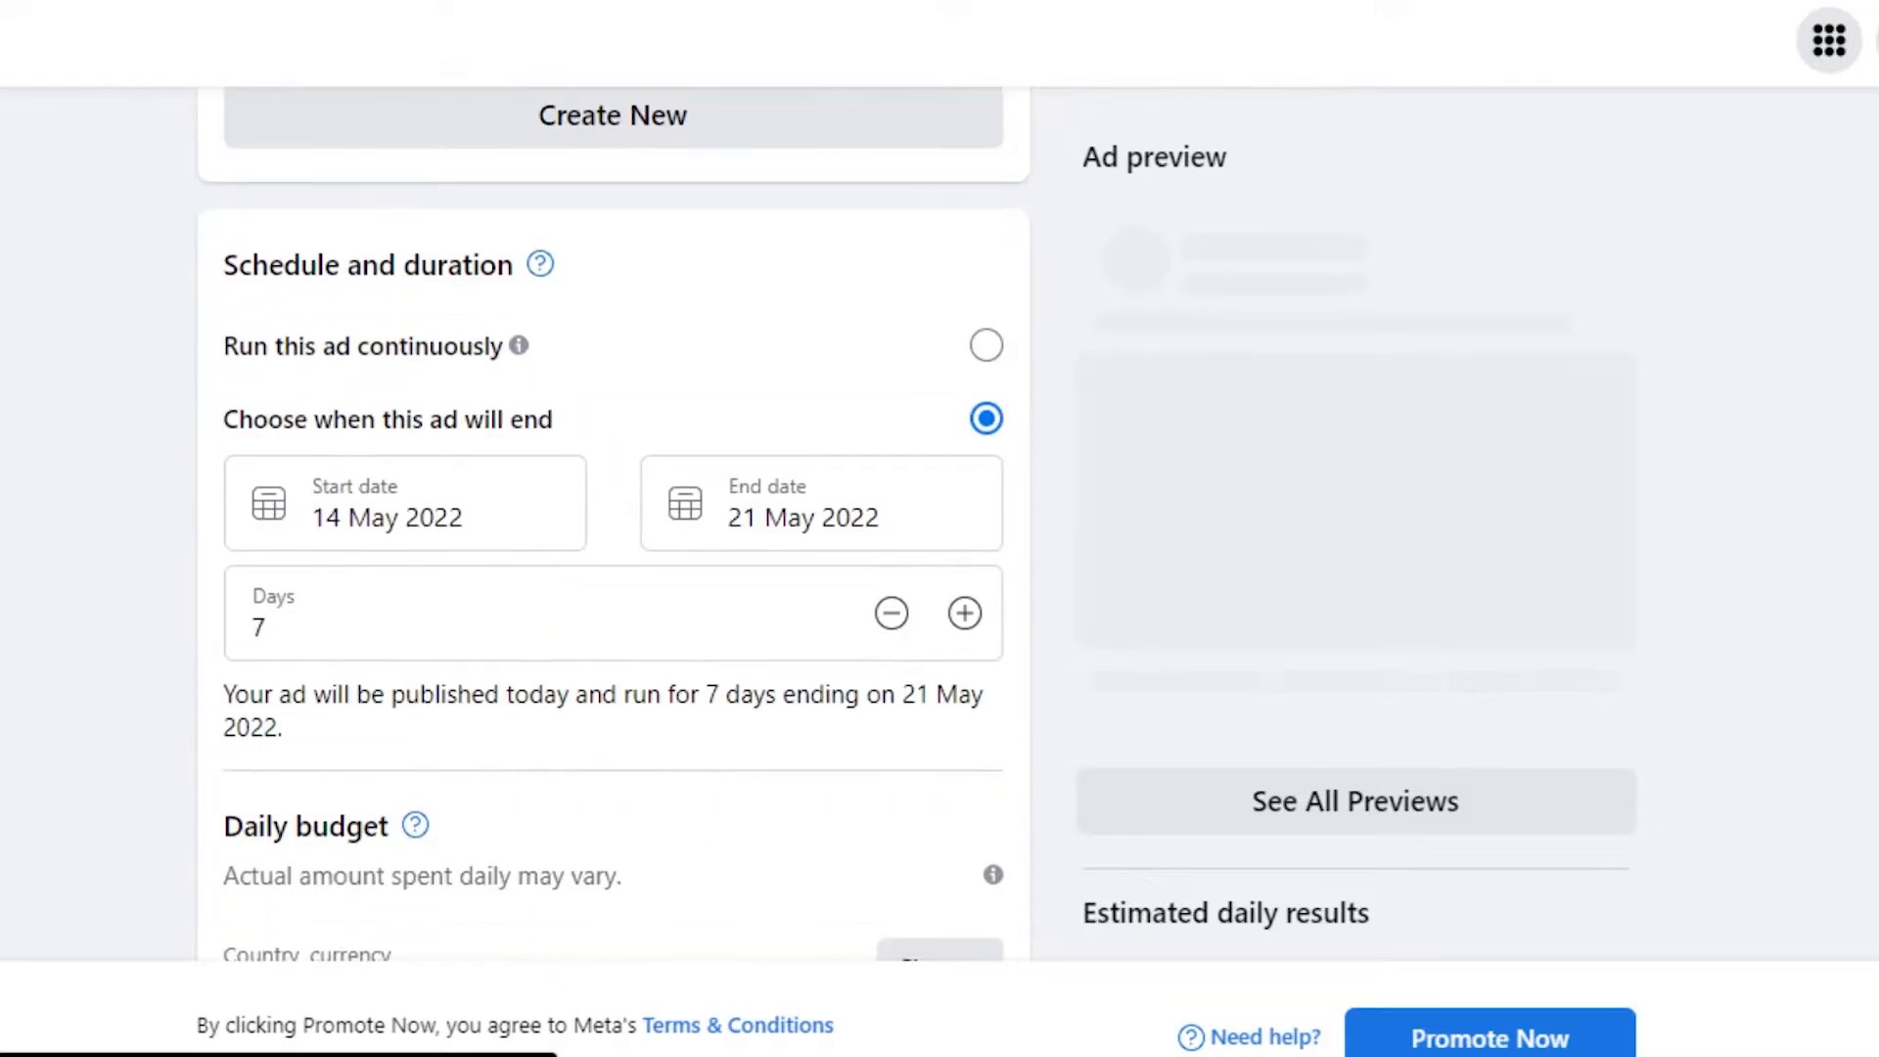
scroll(613, 529, "up", 15)
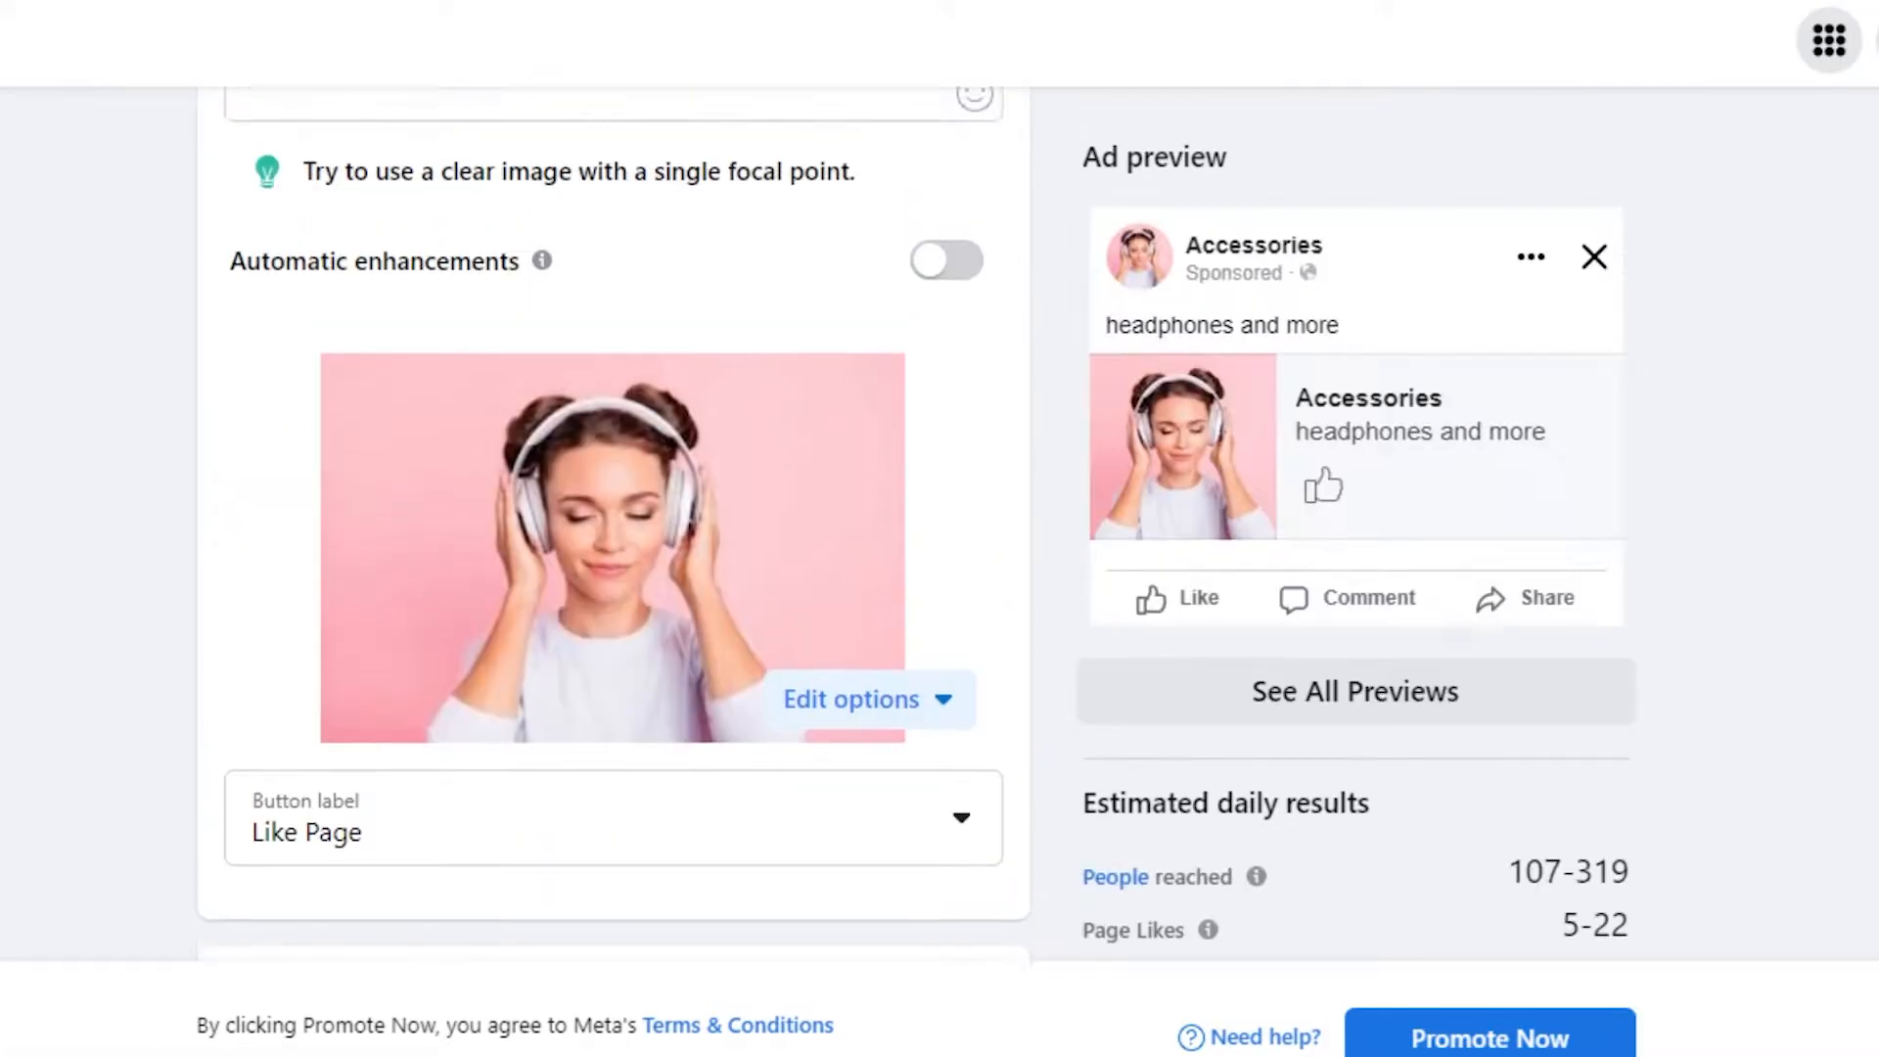
scroll(613, 528, "down", 4)
scroll(613, 528, "down", 5)
scroll(613, 528, "up", 10)
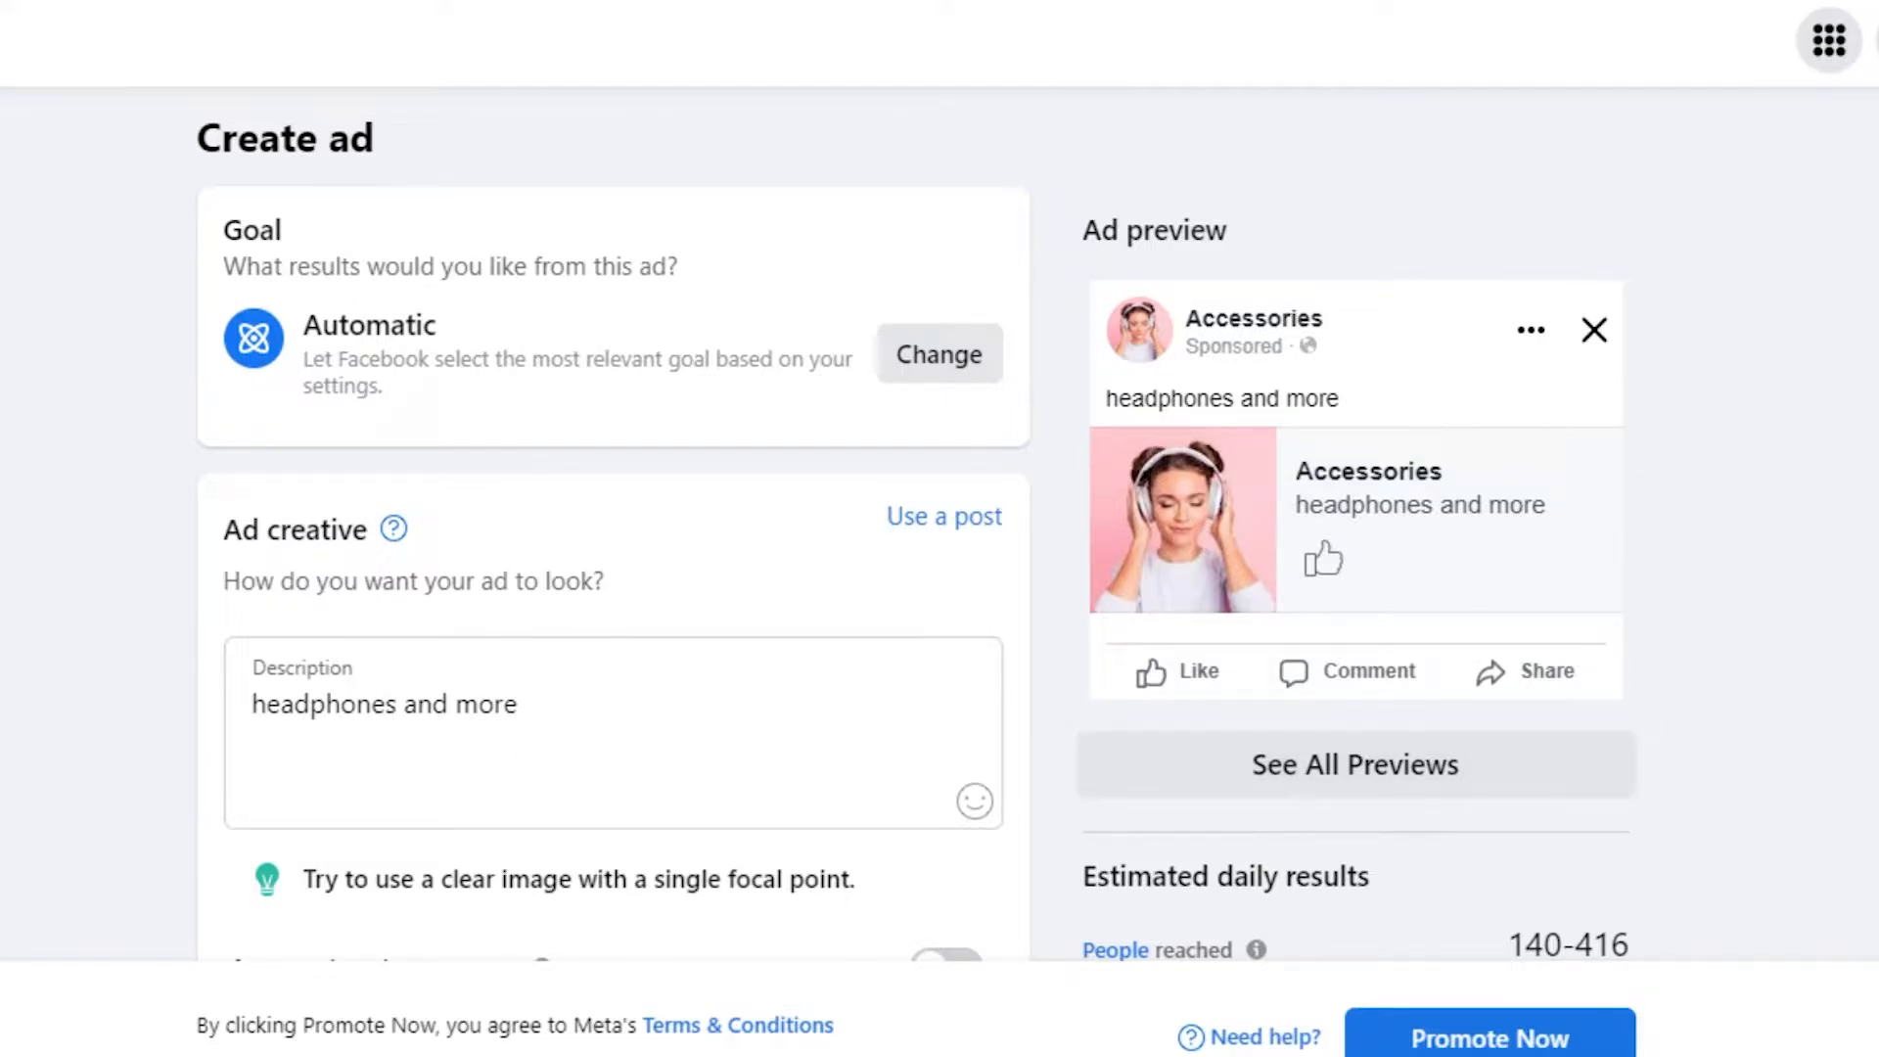
scroll(612, 528, "down", 12)
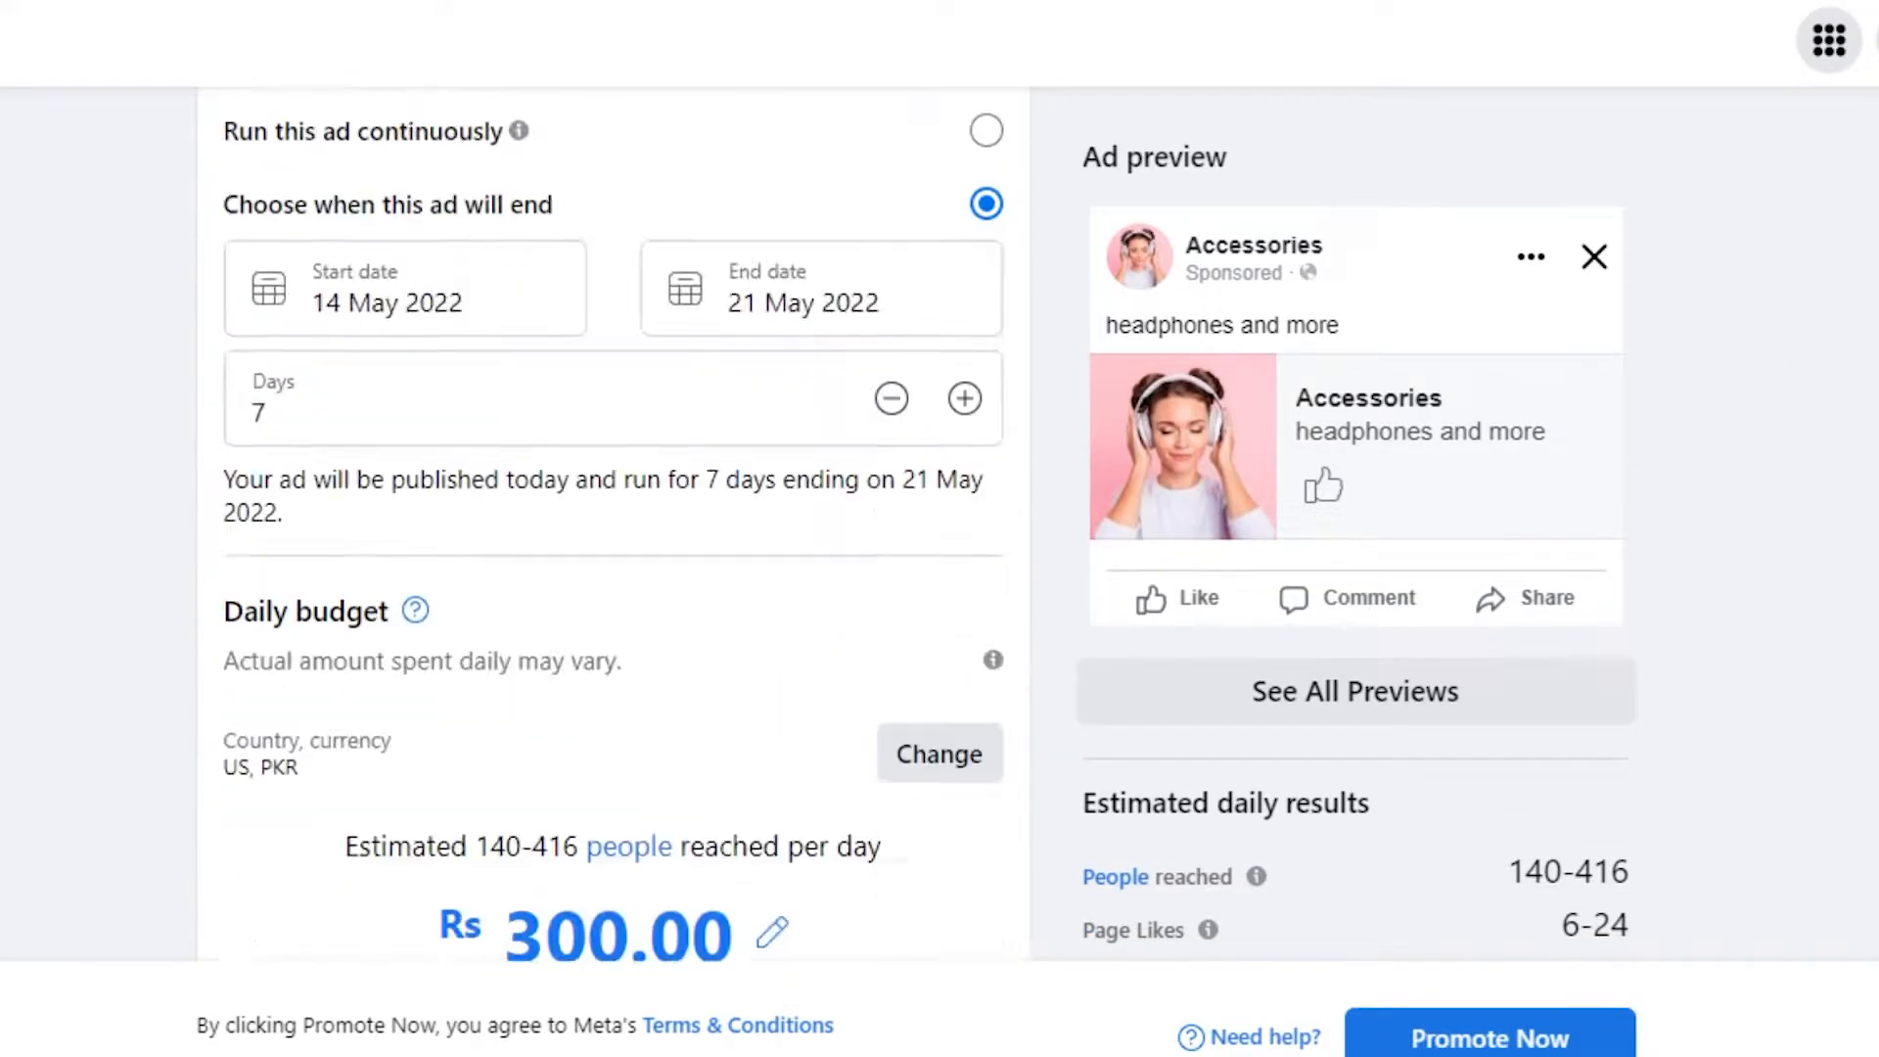
scroll(612, 528, "down", 10)
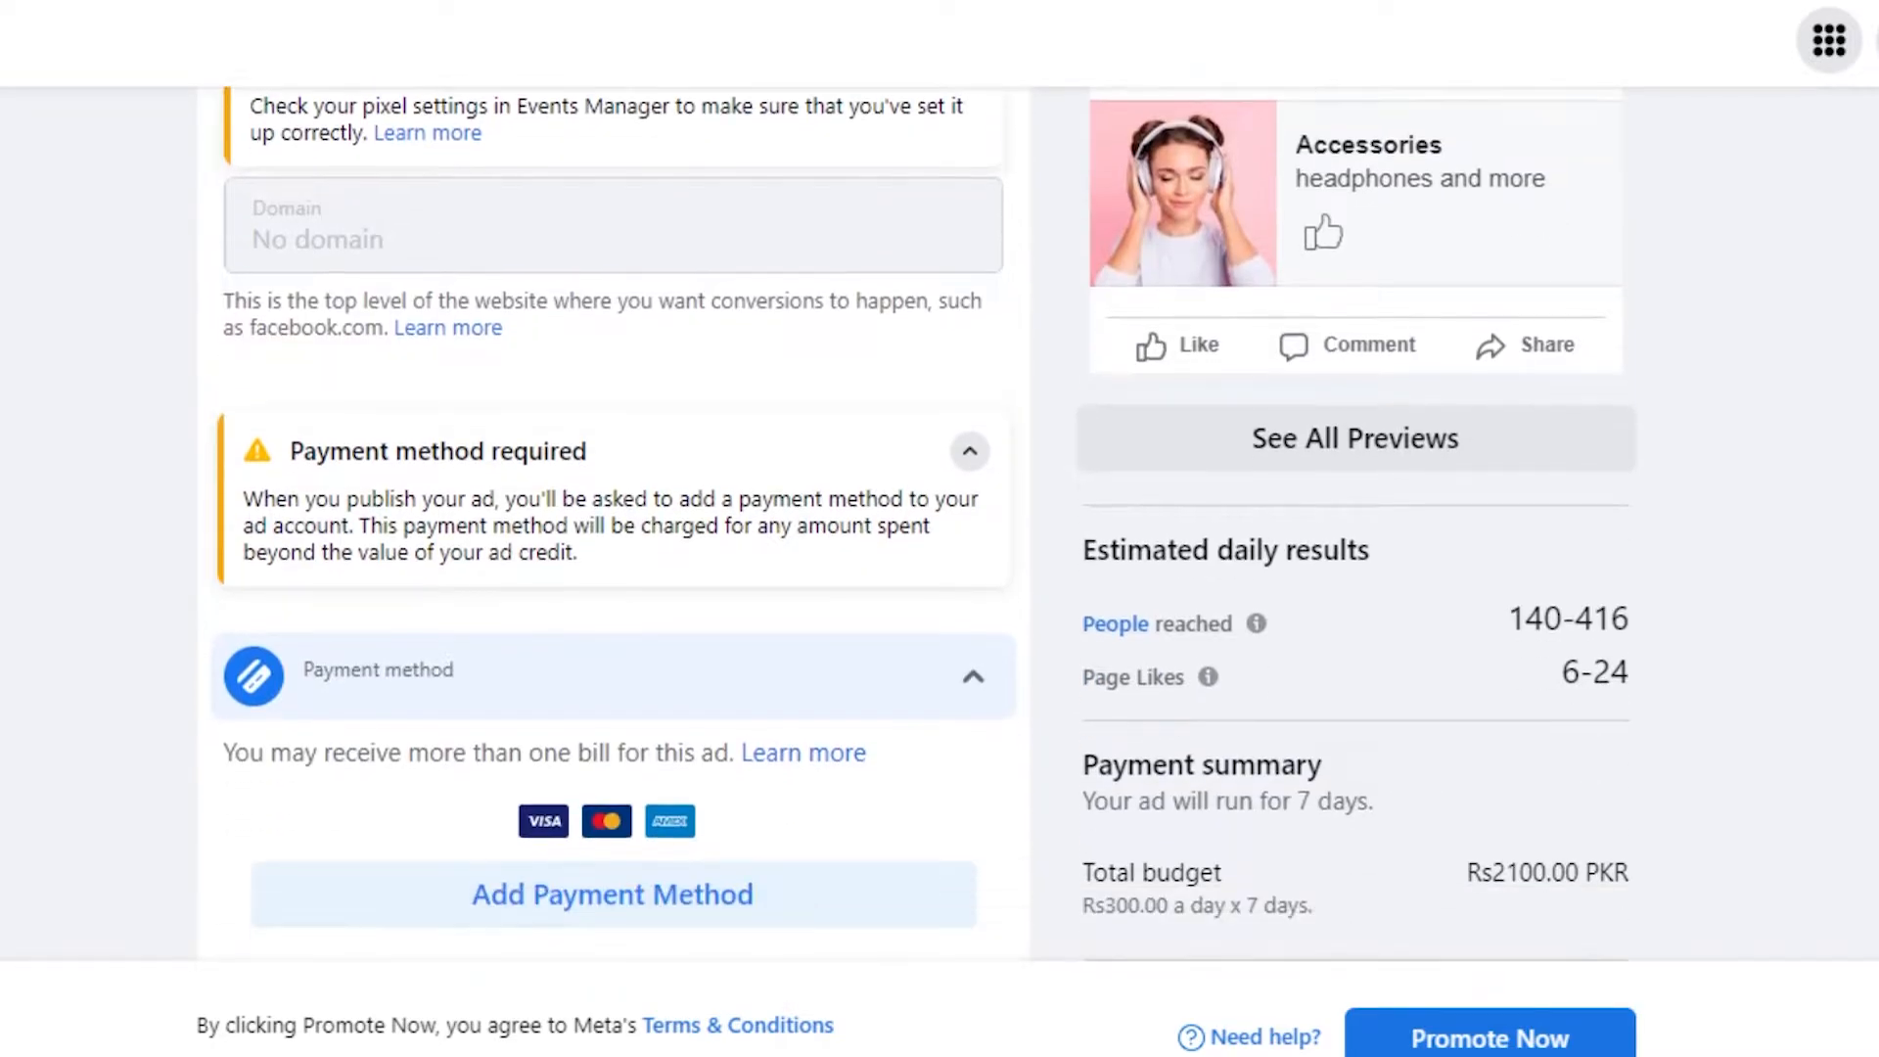
scroll(646, 206, "up", 20)
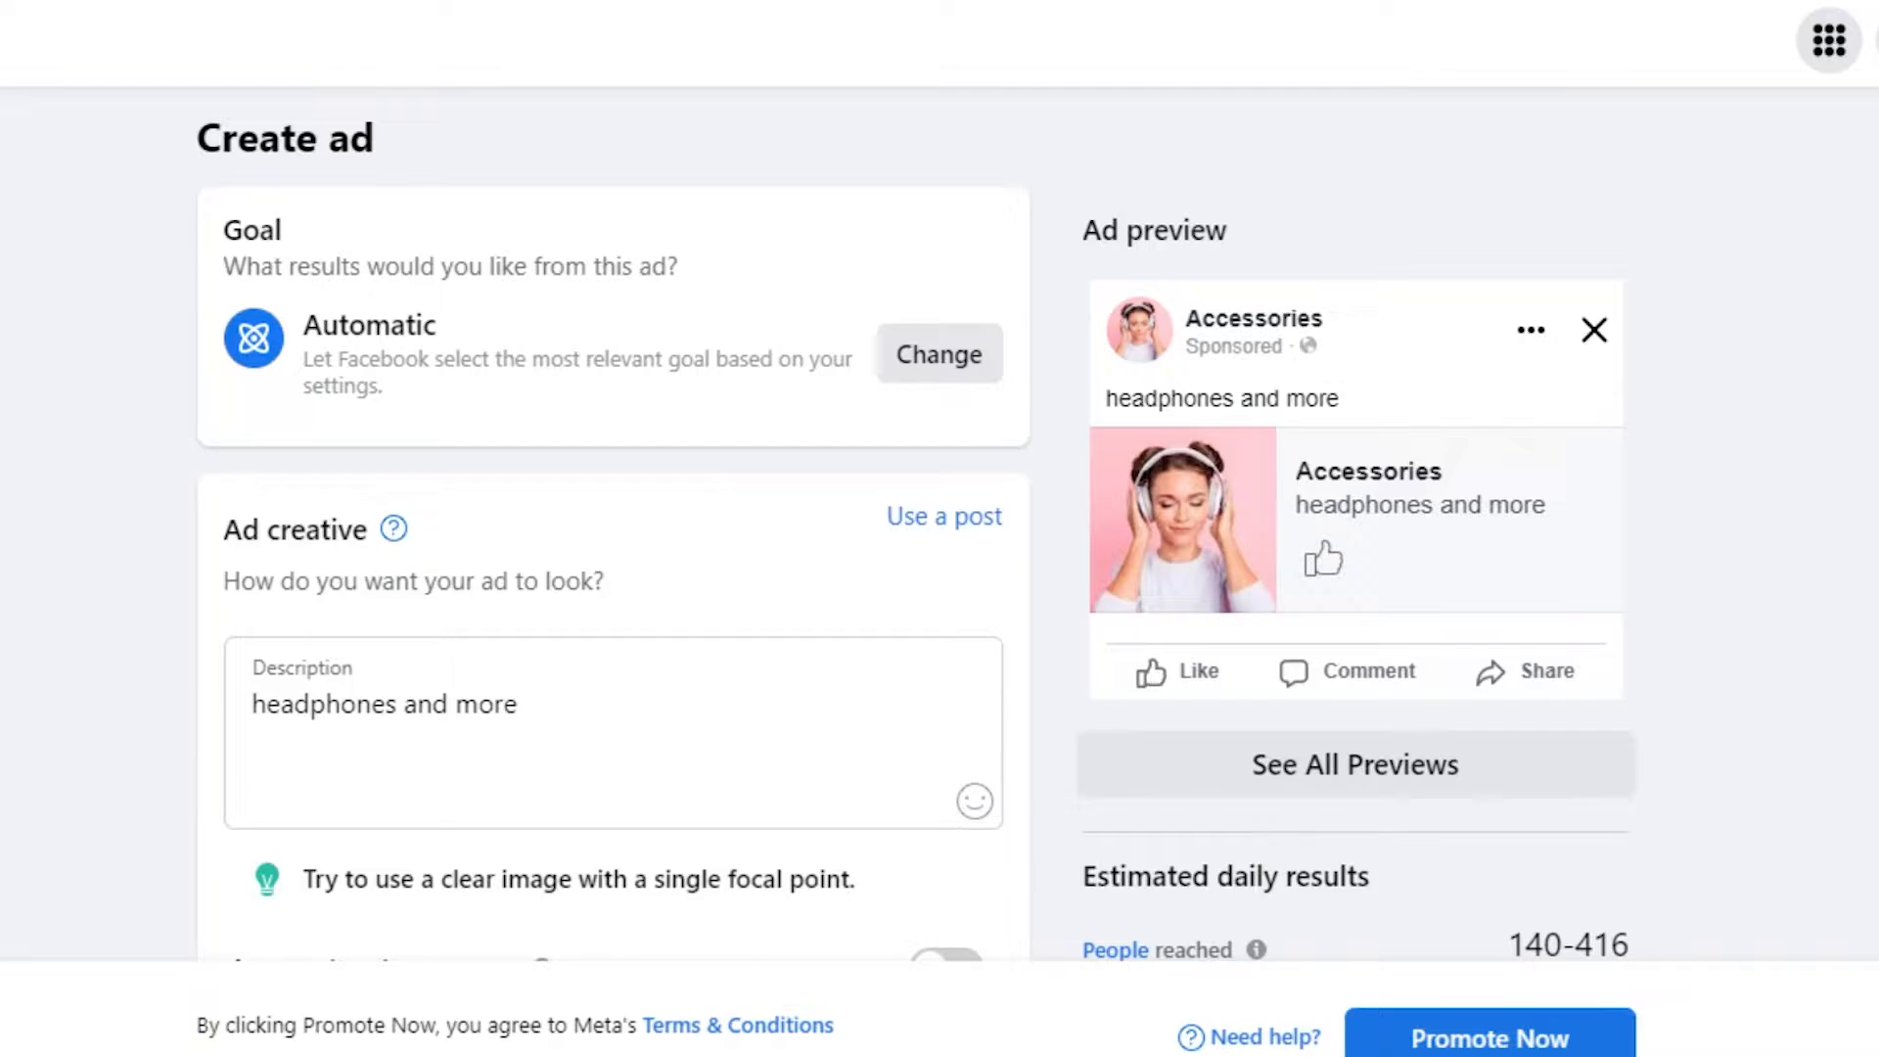
scroll(614, 528, "down", 5)
scroll(614, 528, "up", 2)
scroll(613, 529, "down", 1)
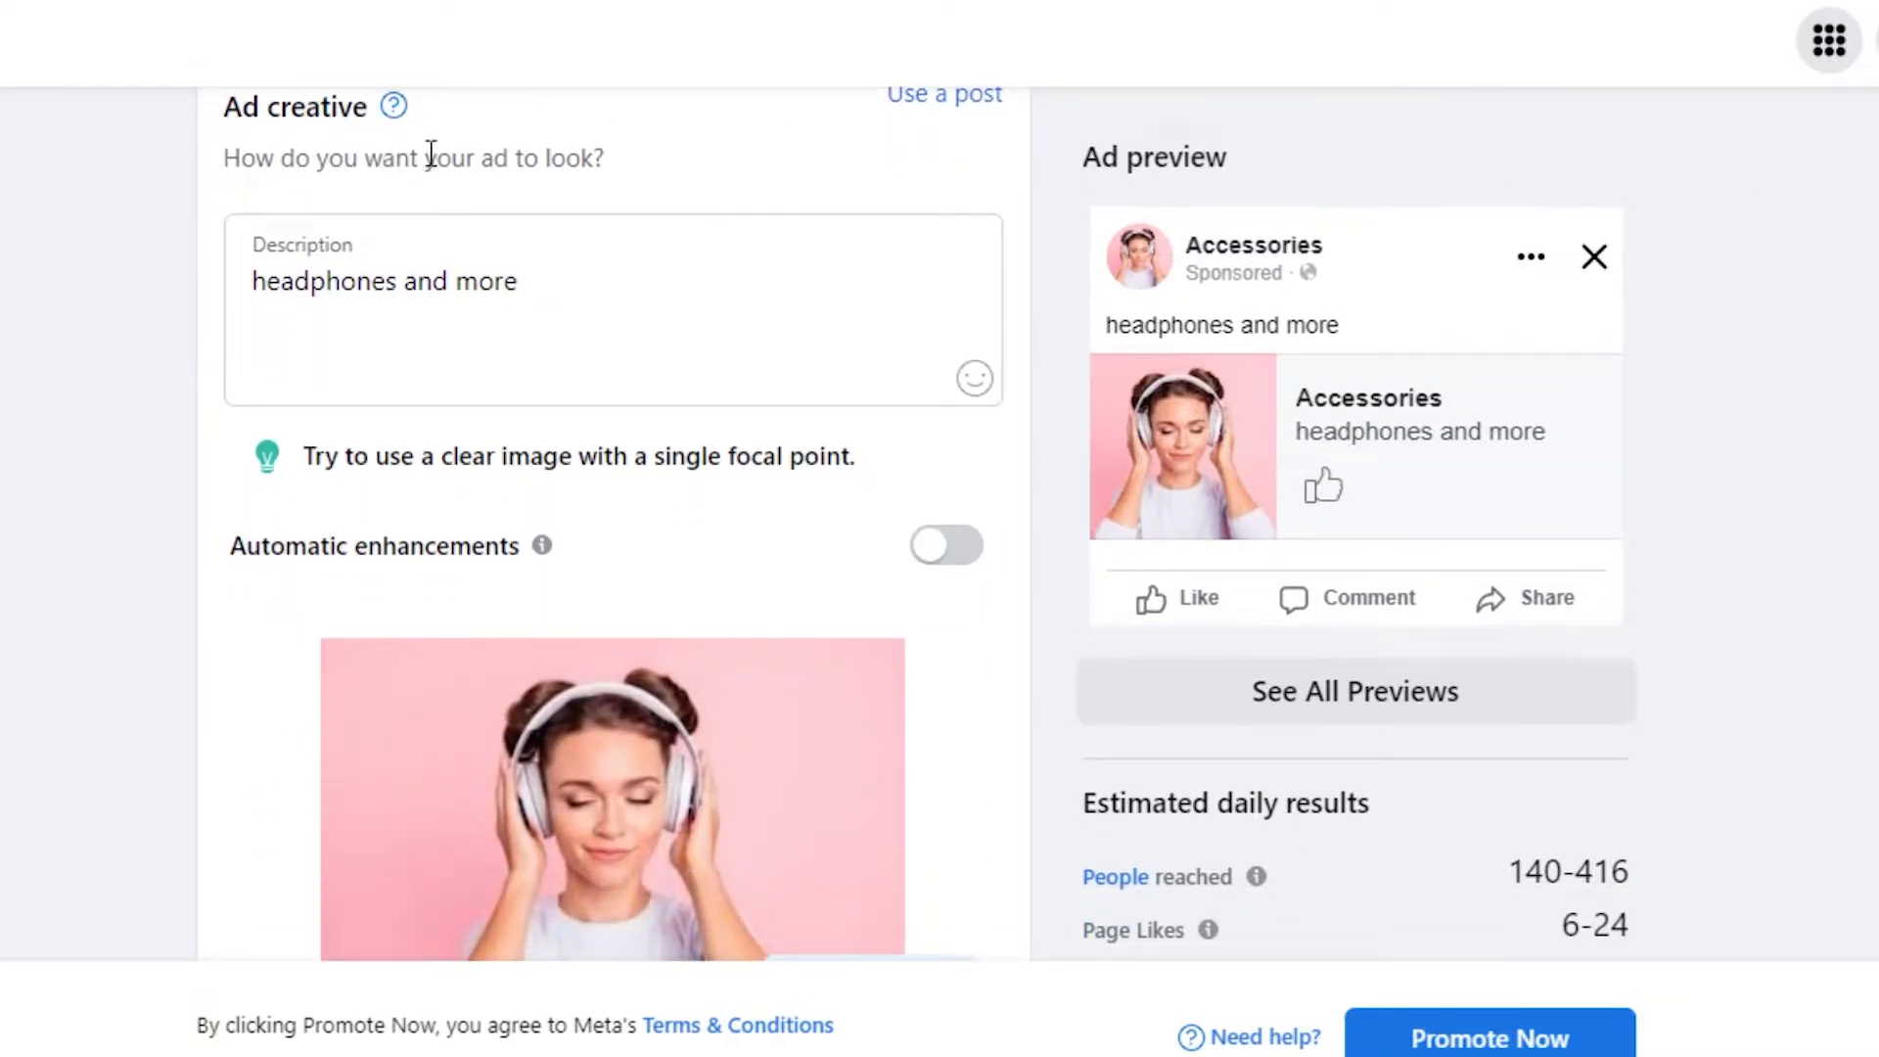
left_click(349, 314)
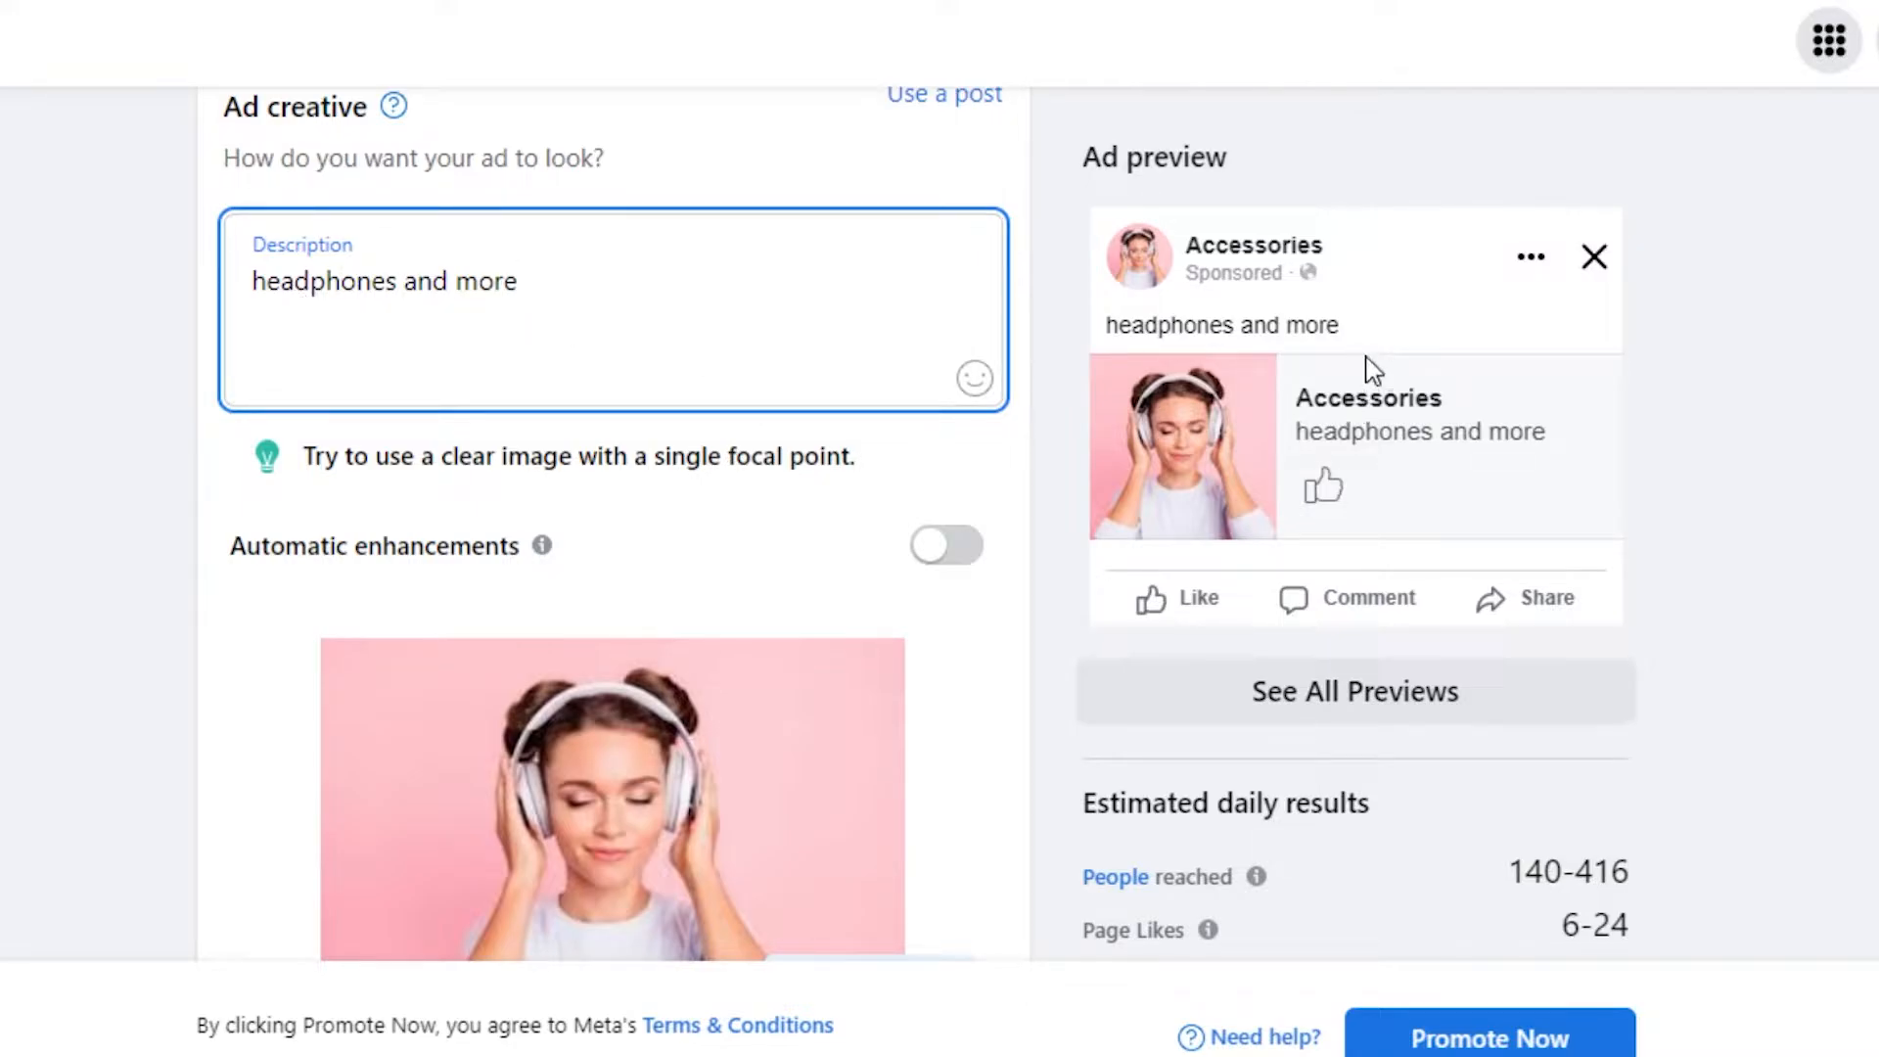
scroll(614, 584, "down", 3)
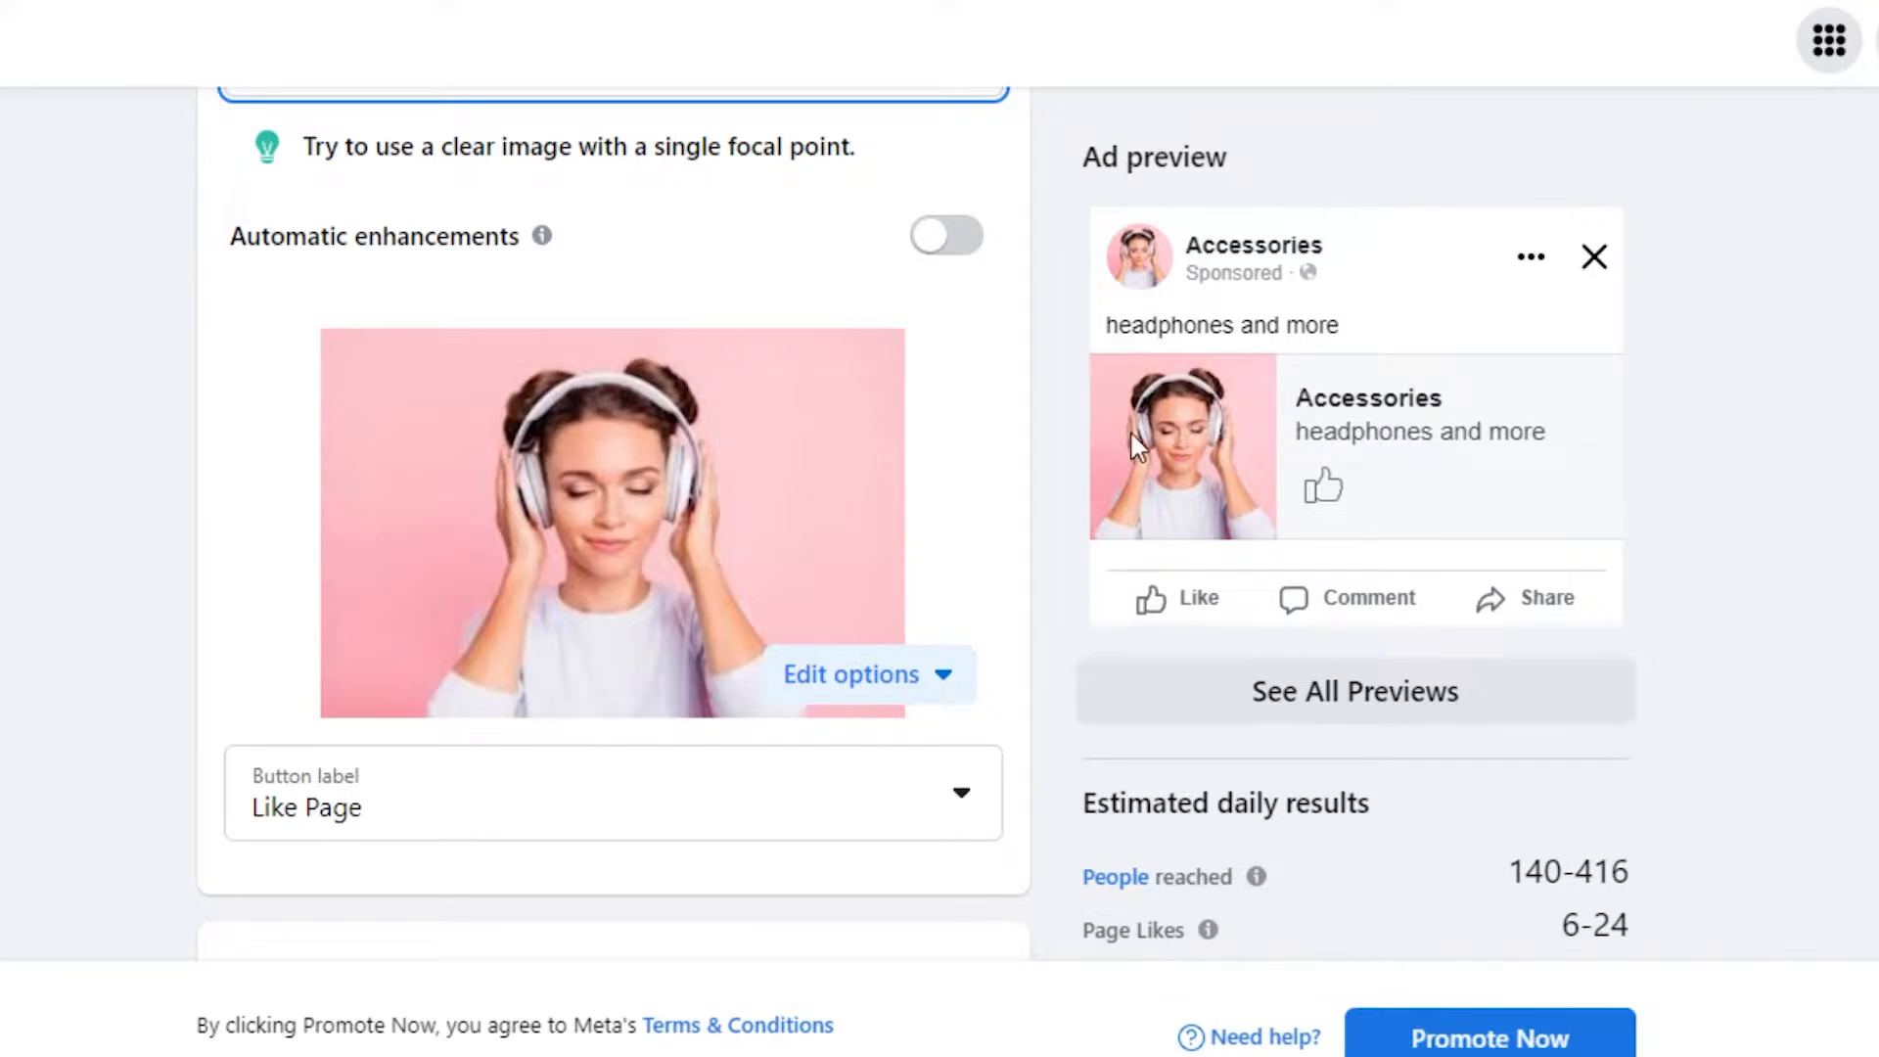
left_click(869, 675)
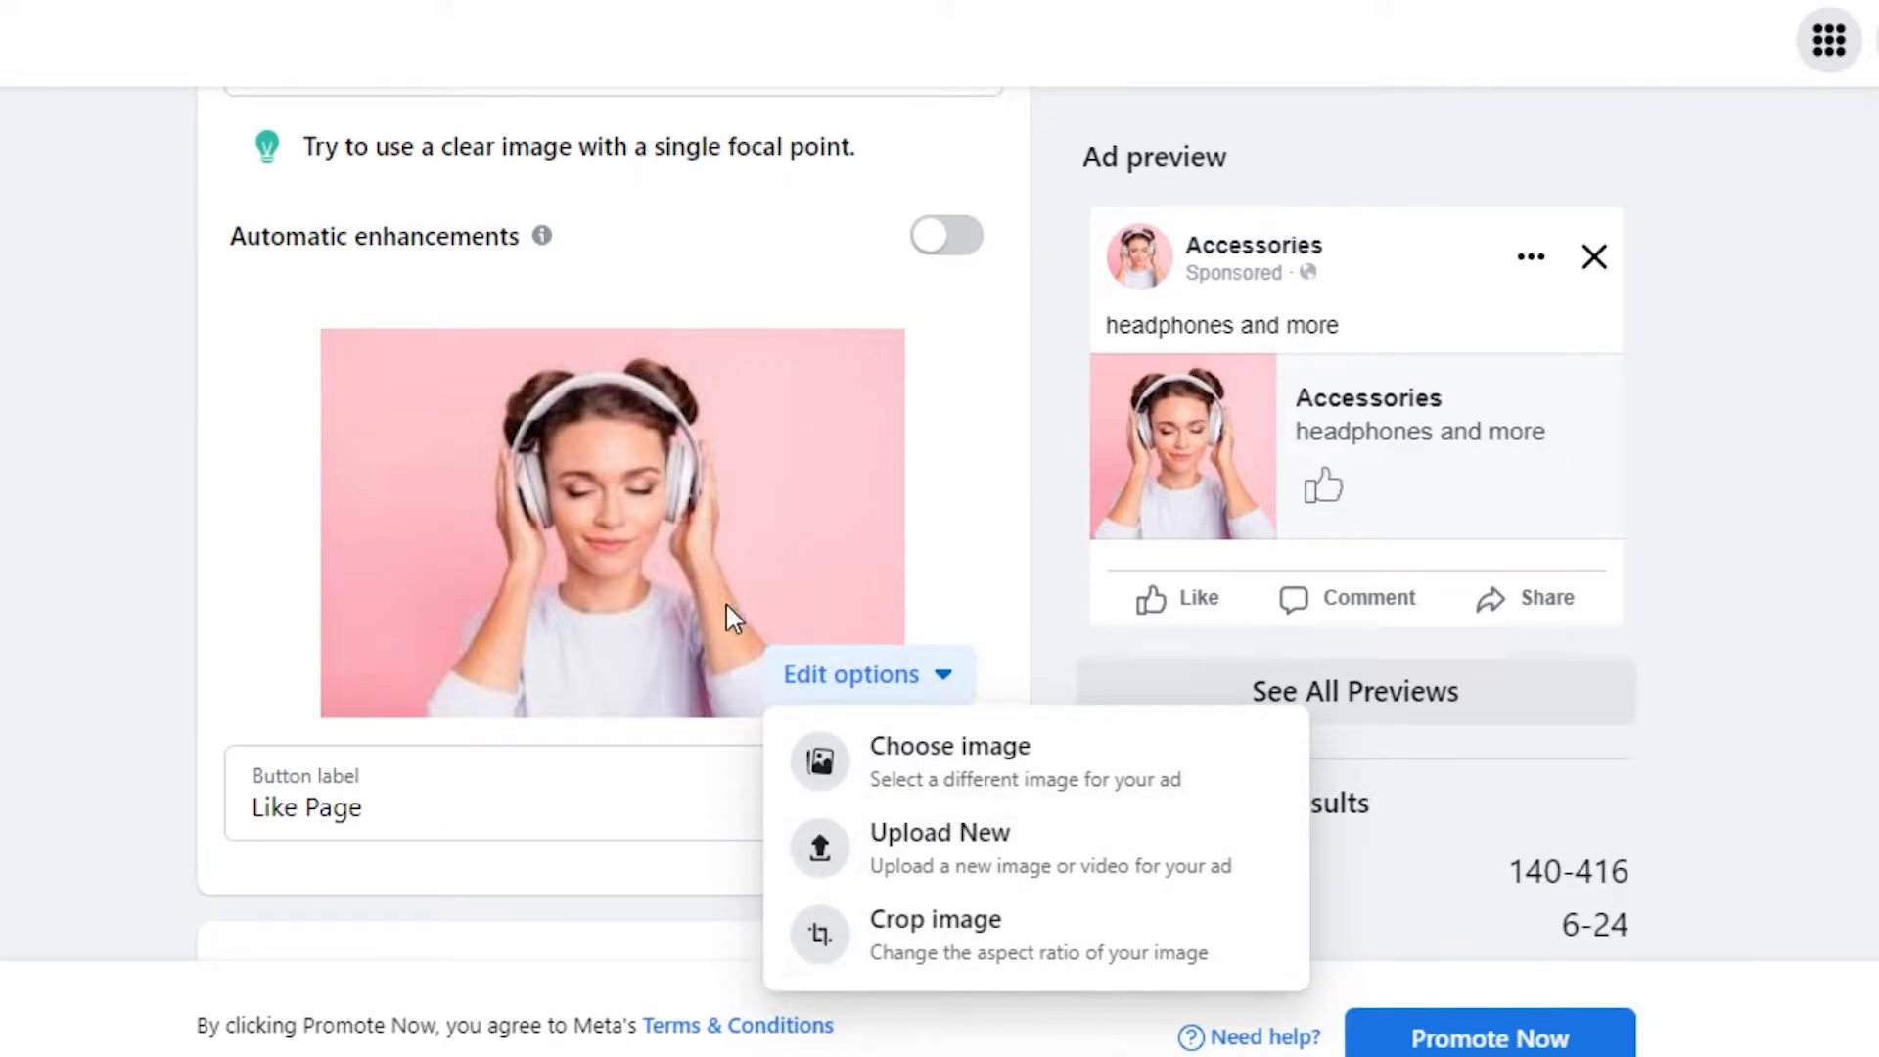
left_click(1804, 380)
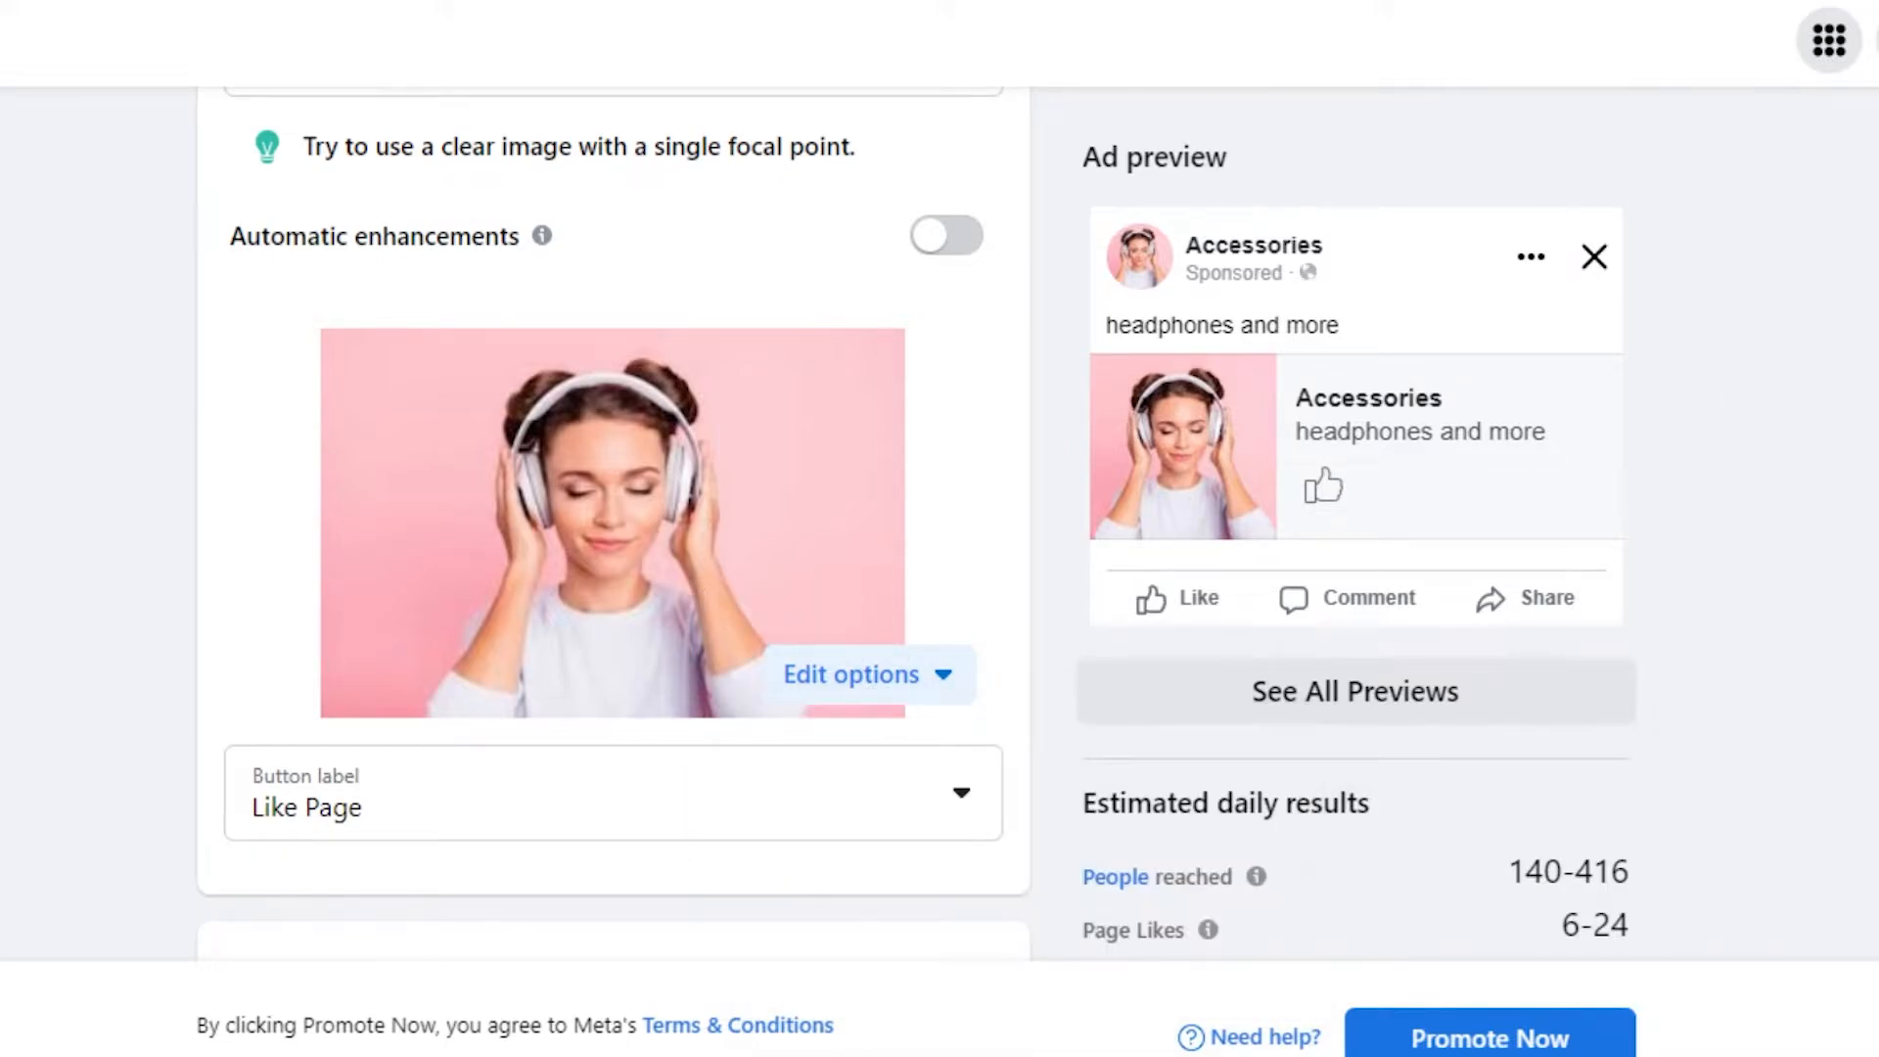
scroll(612, 513, "down", 1)
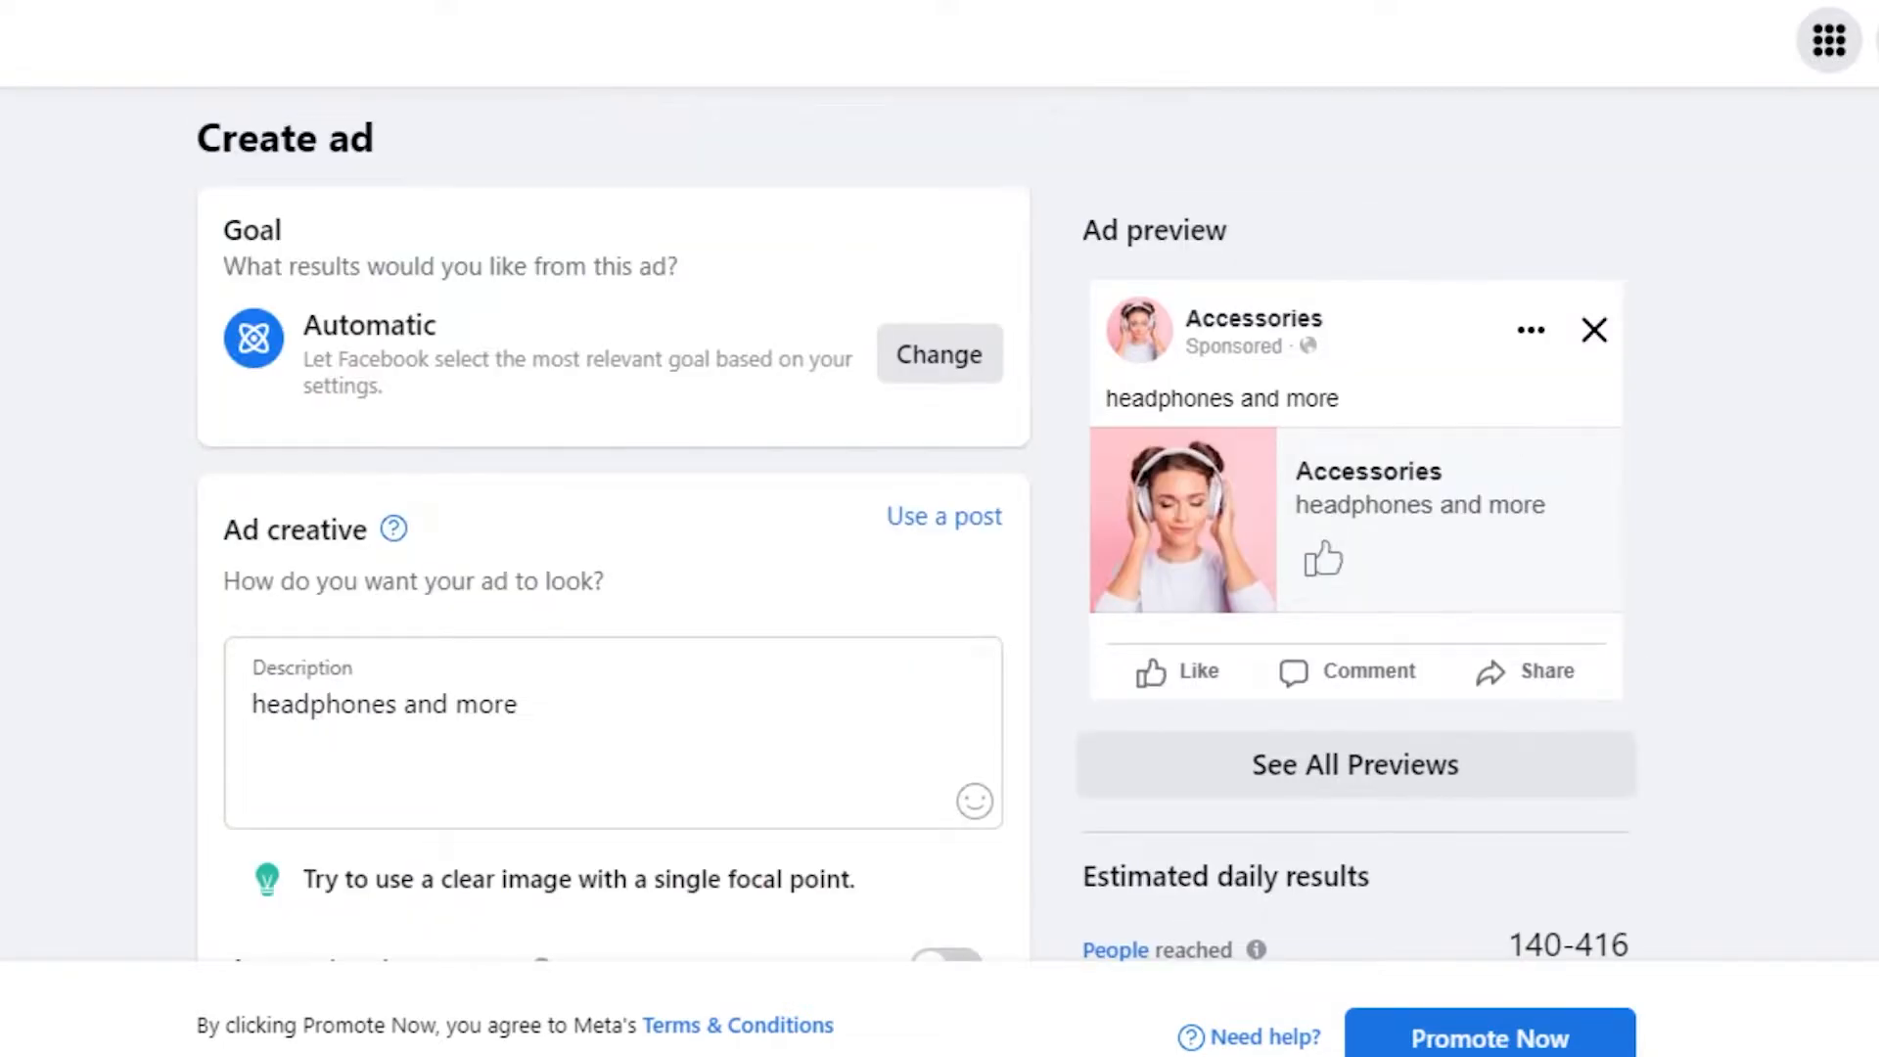
scroll(613, 523, "down", 7)
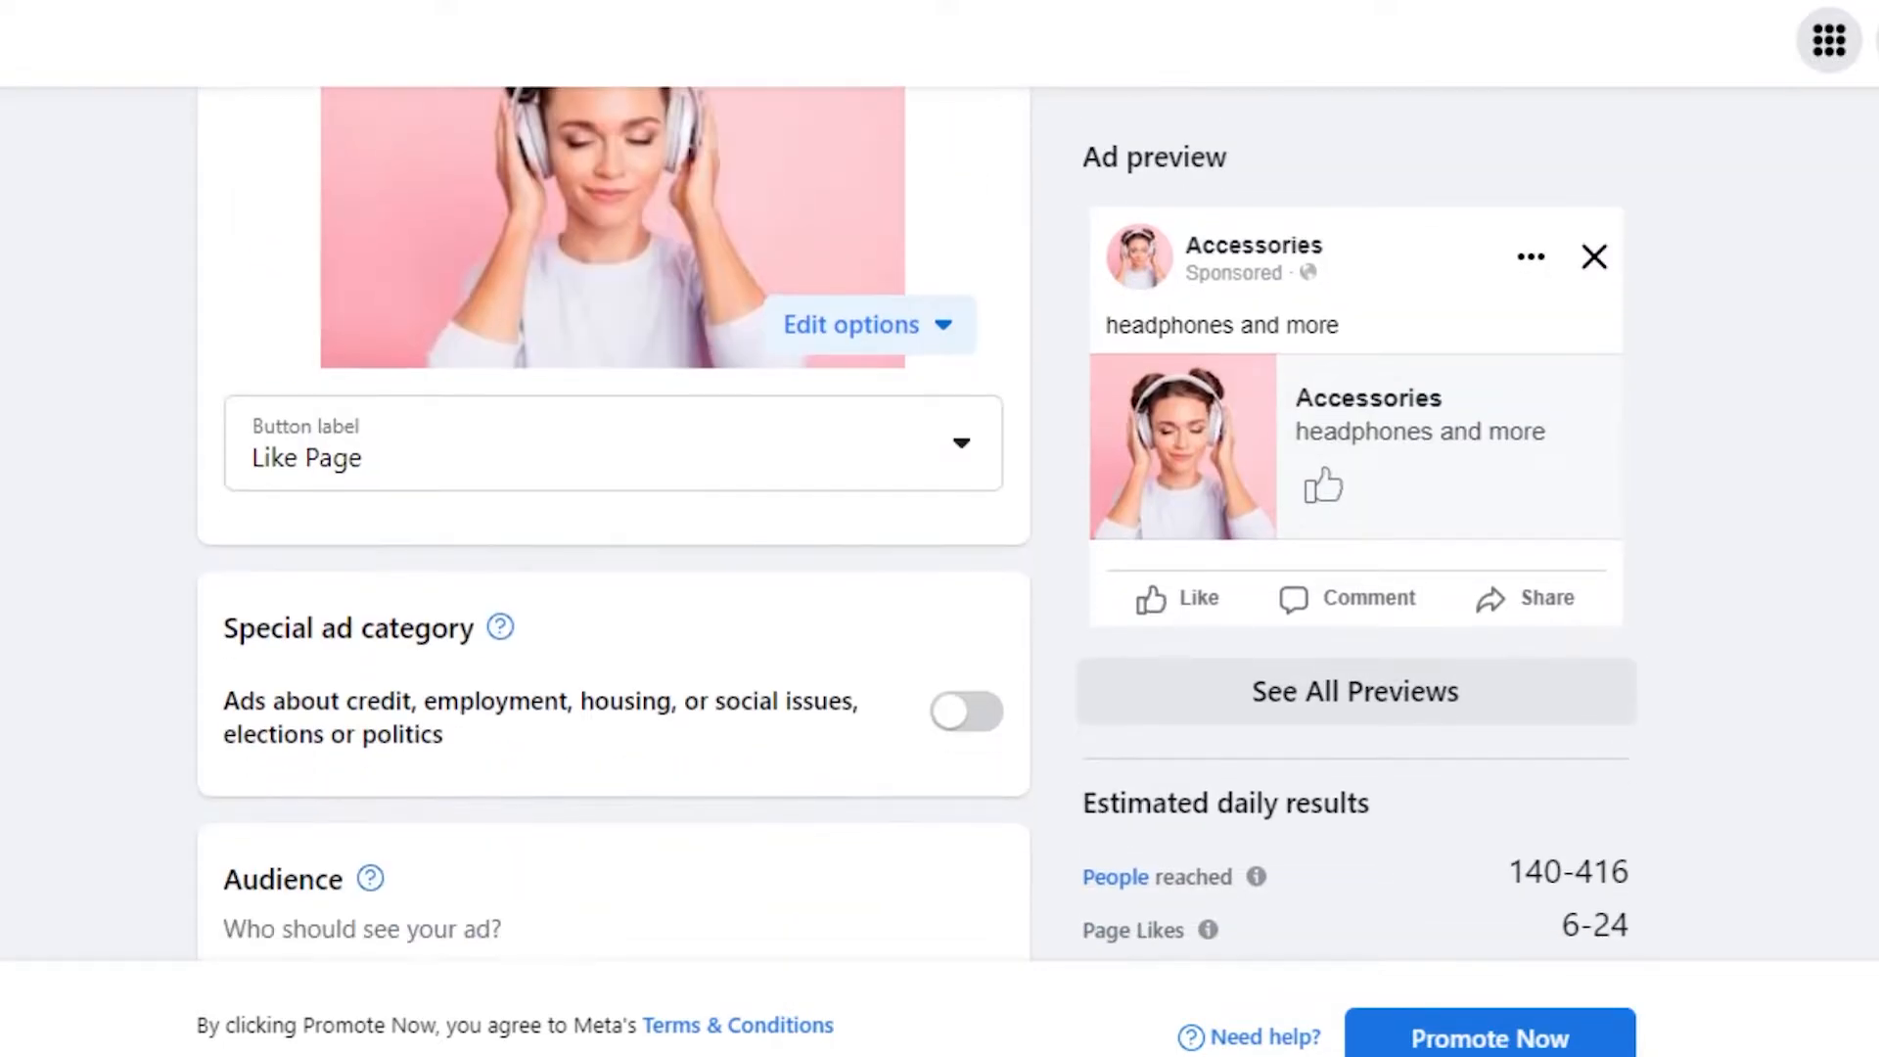
left_click(961, 369)
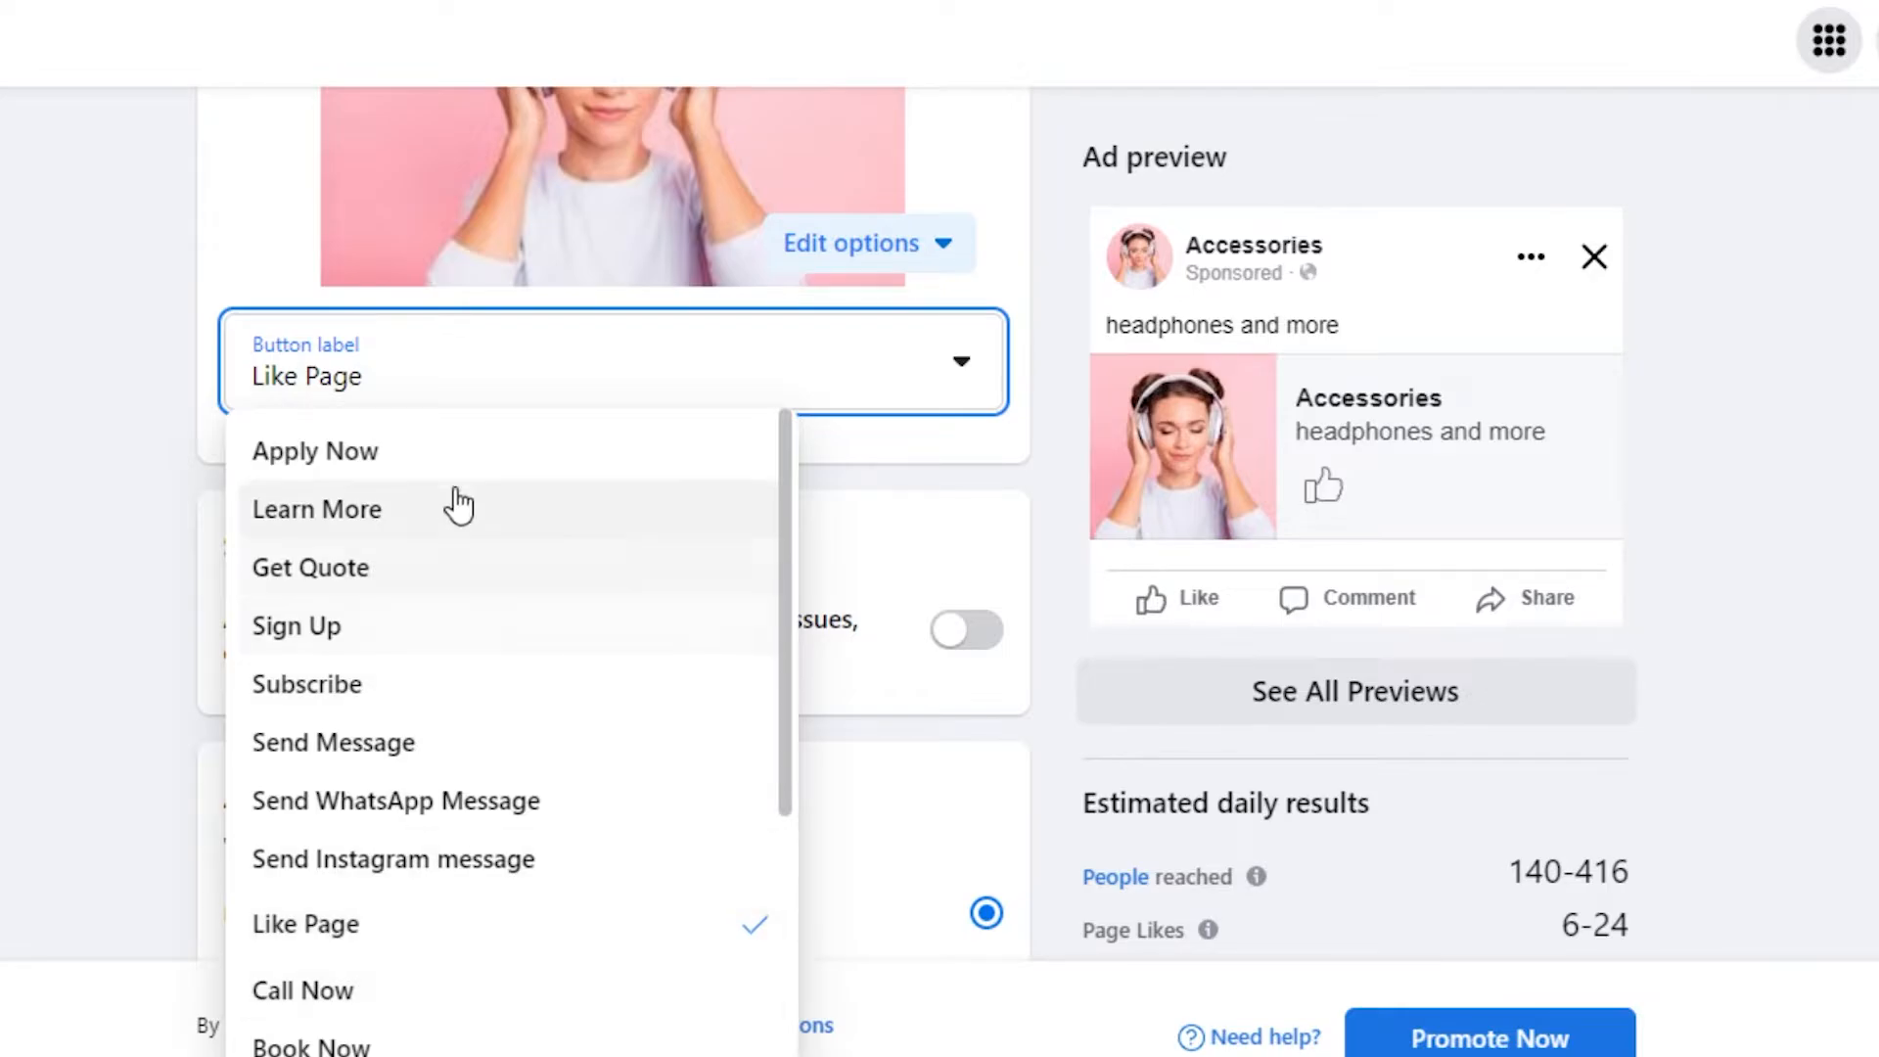
left_click(354, 738)
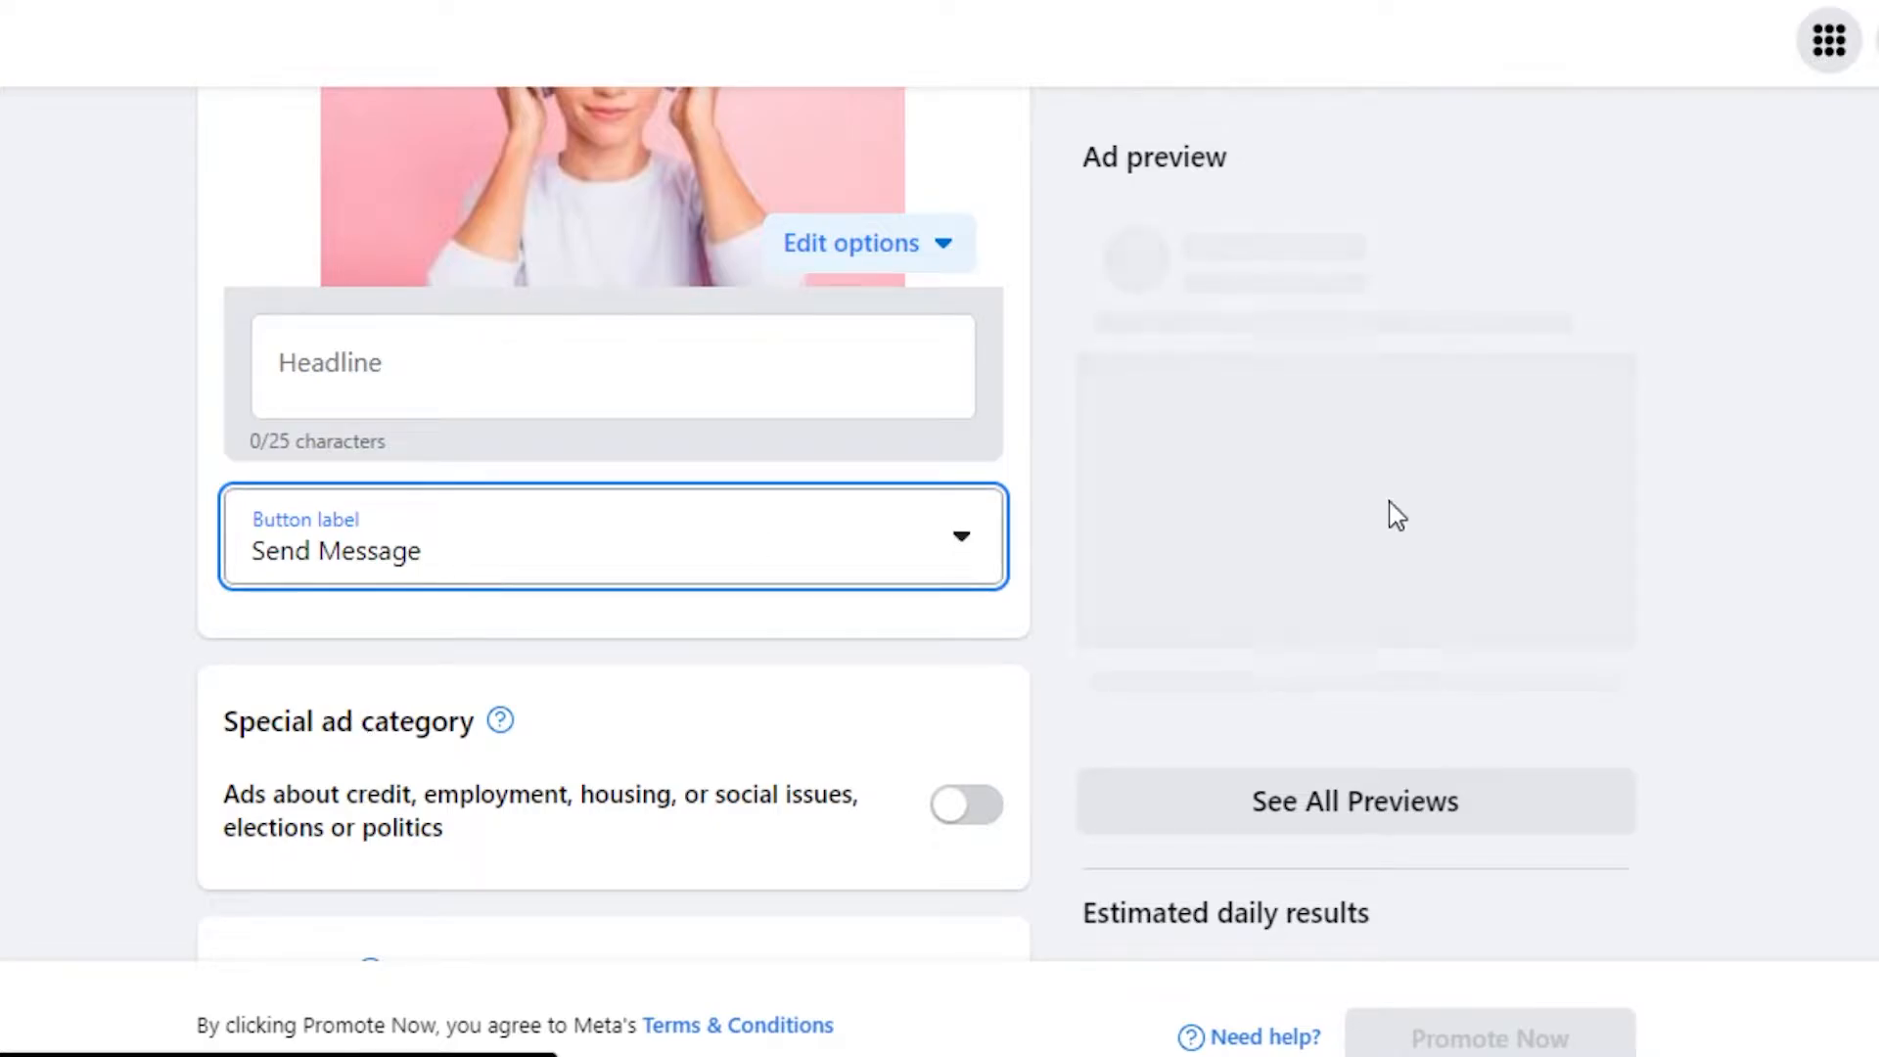
scroll(613, 529, "down", 2)
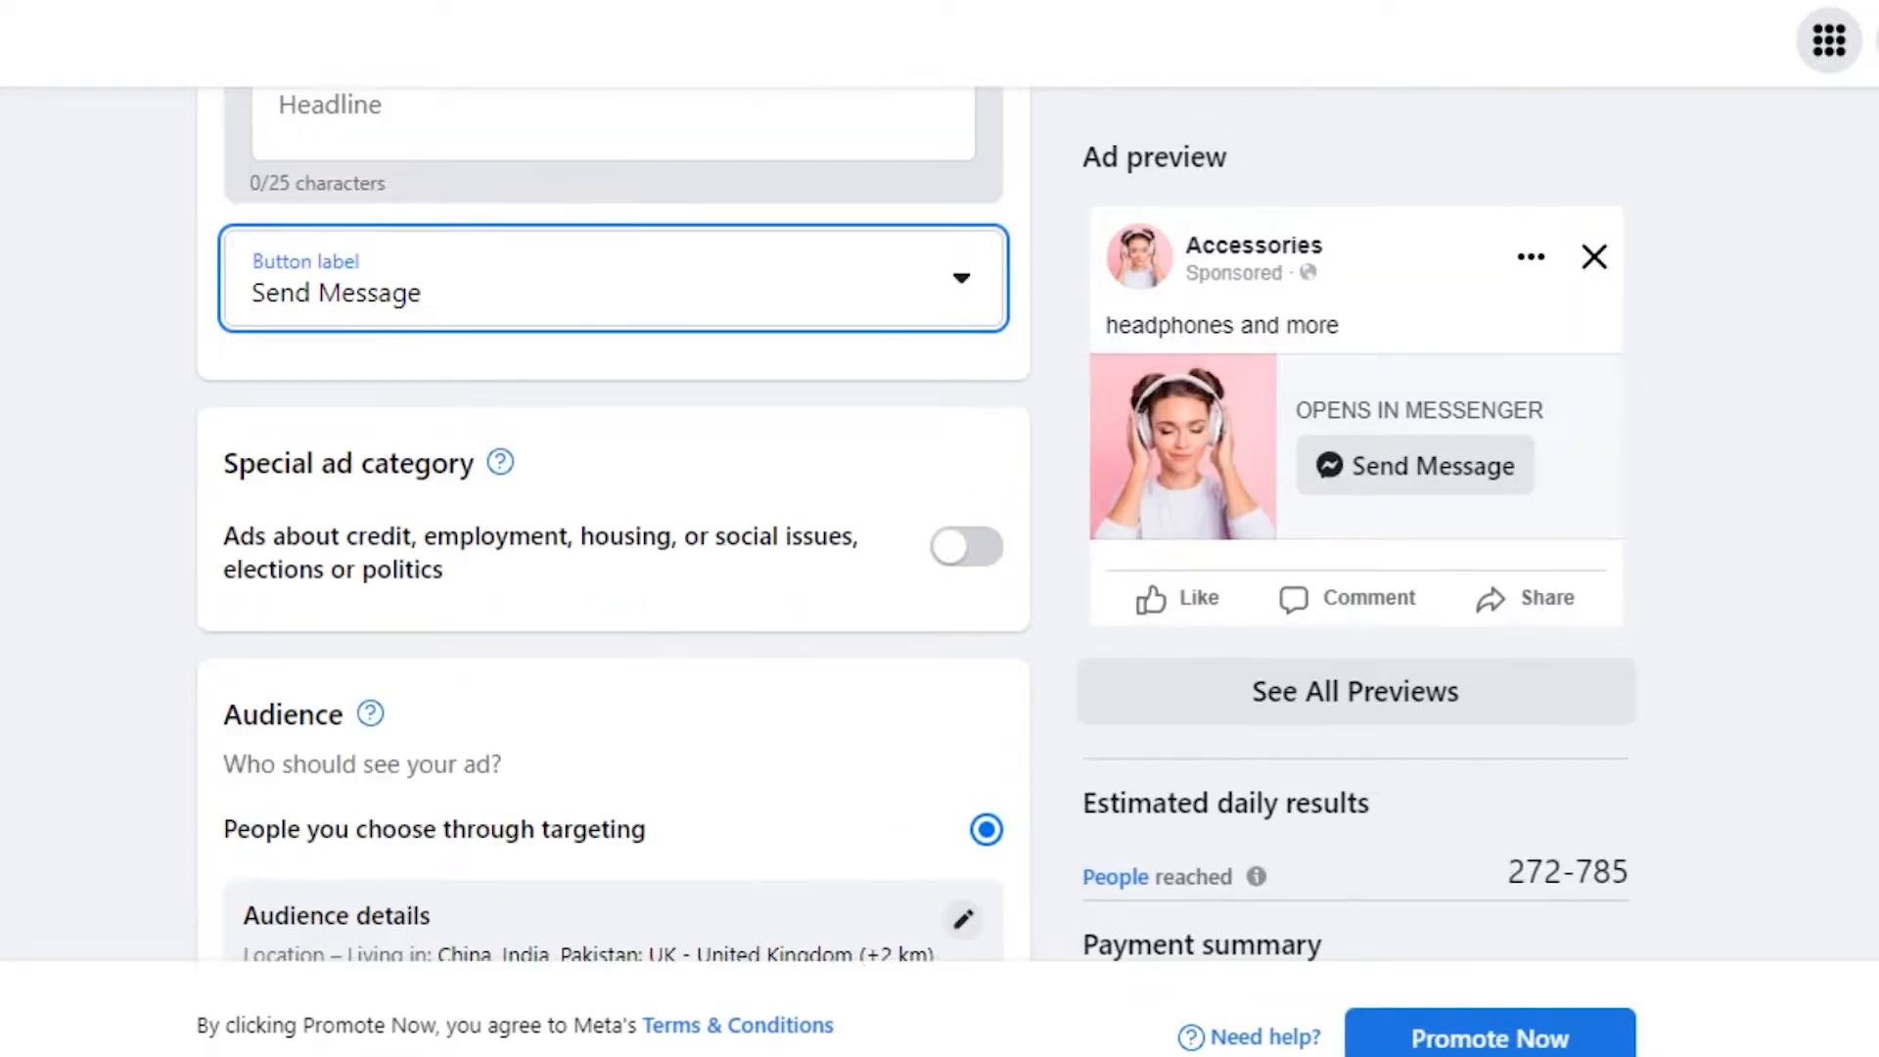
scroll(614, 528, "up", 9)
scroll(614, 529, "down", 5)
scroll(614, 529, "down", 2)
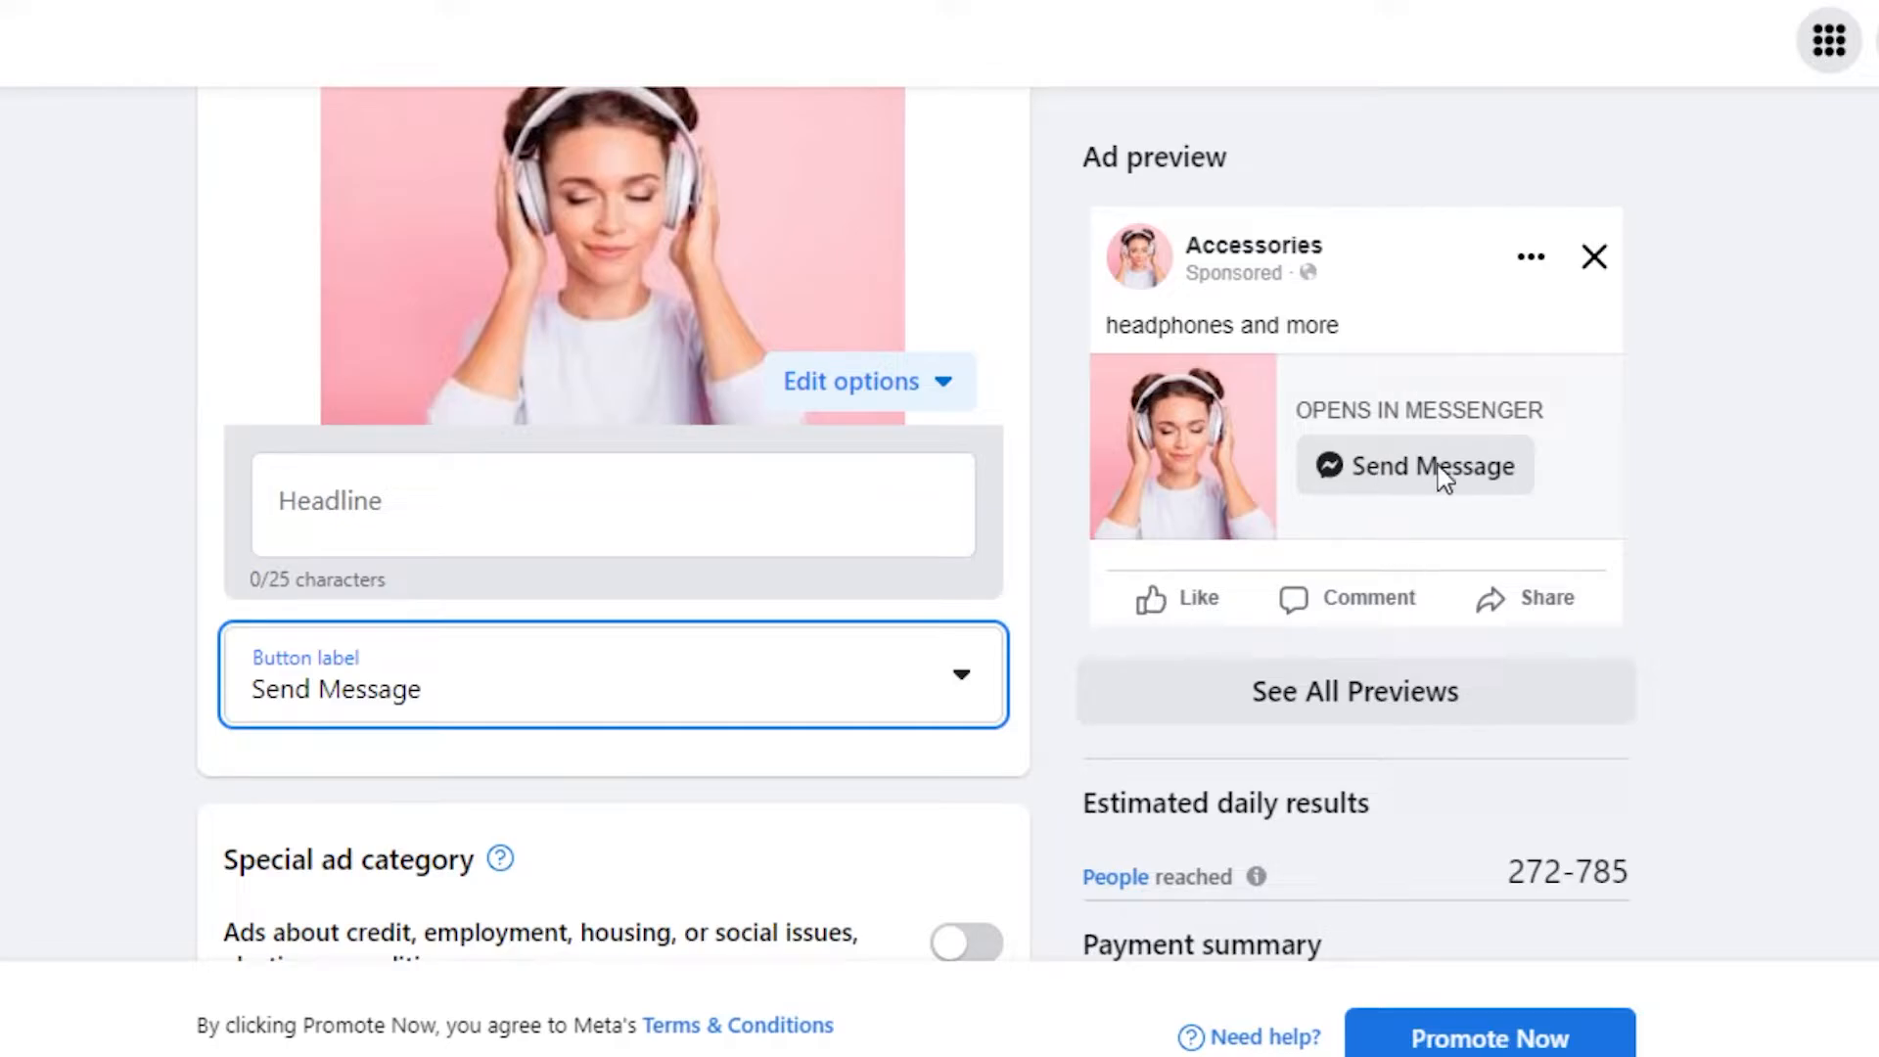
scroll(614, 523, "down", 3)
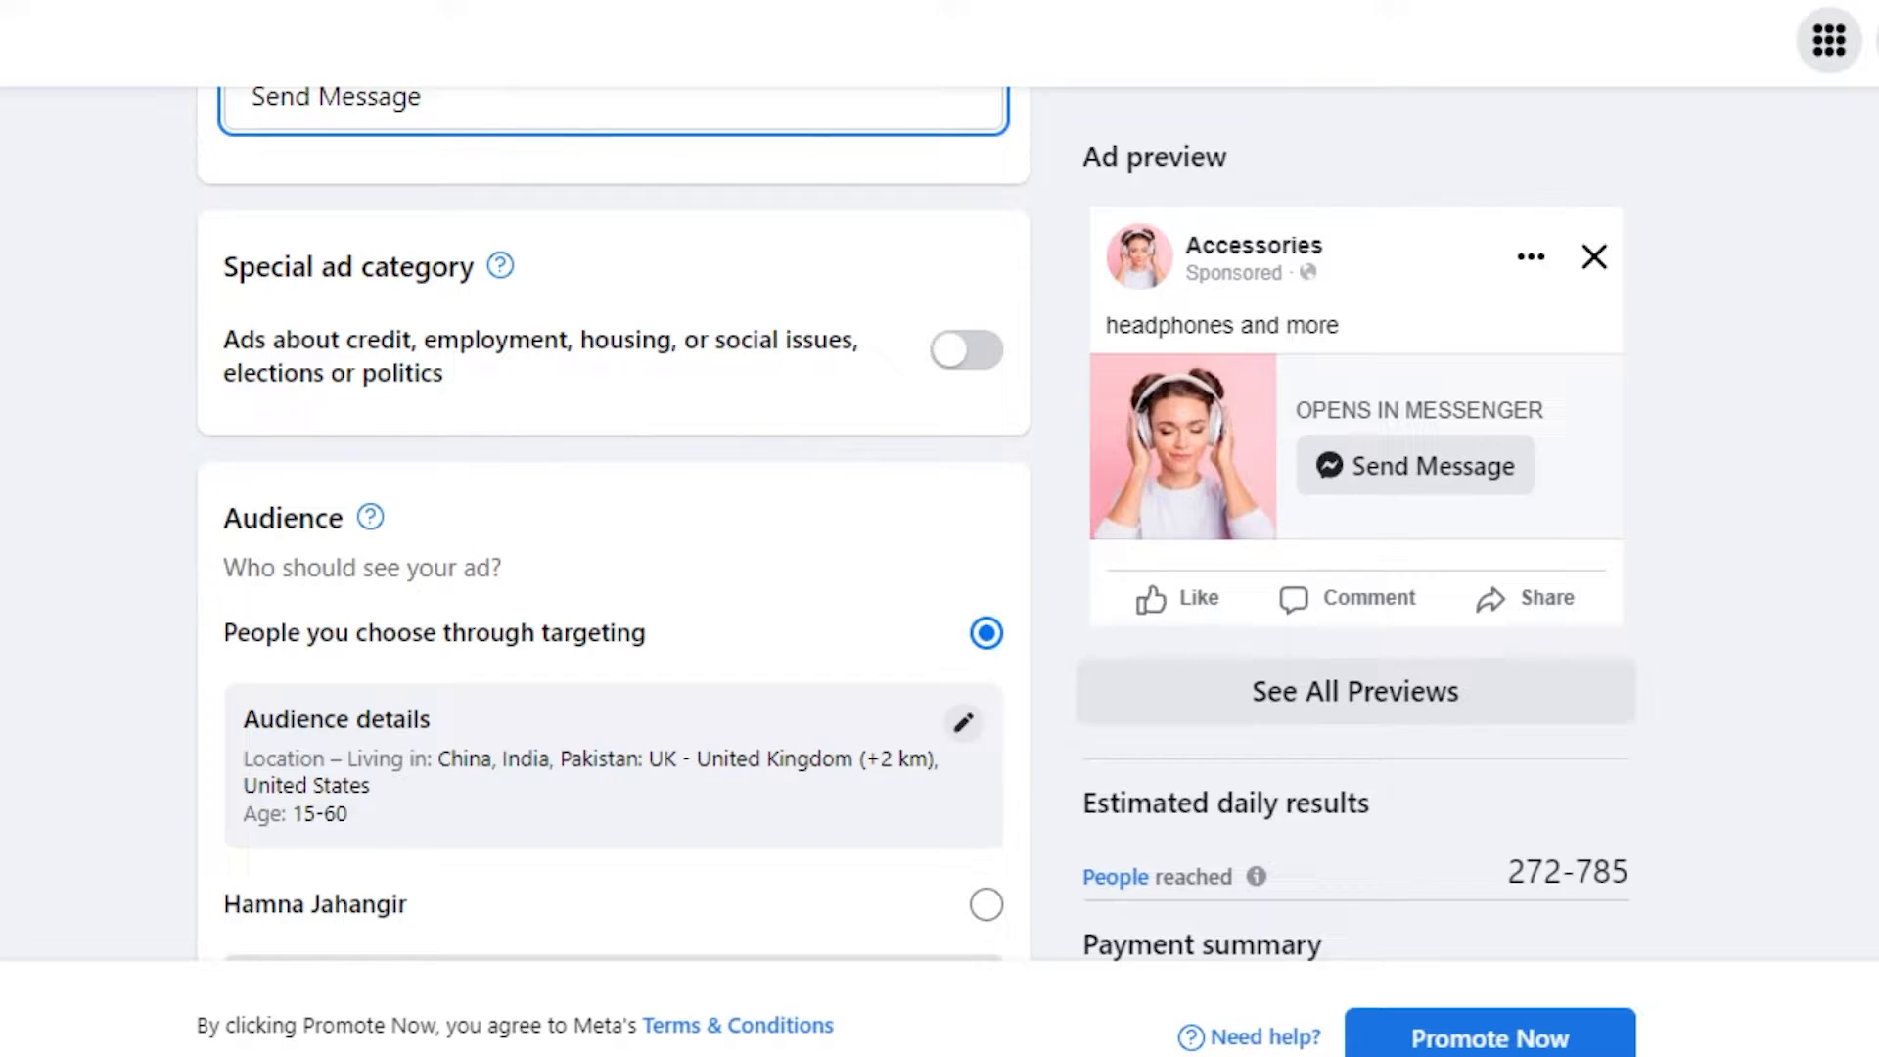
scroll(614, 519, "down", 3)
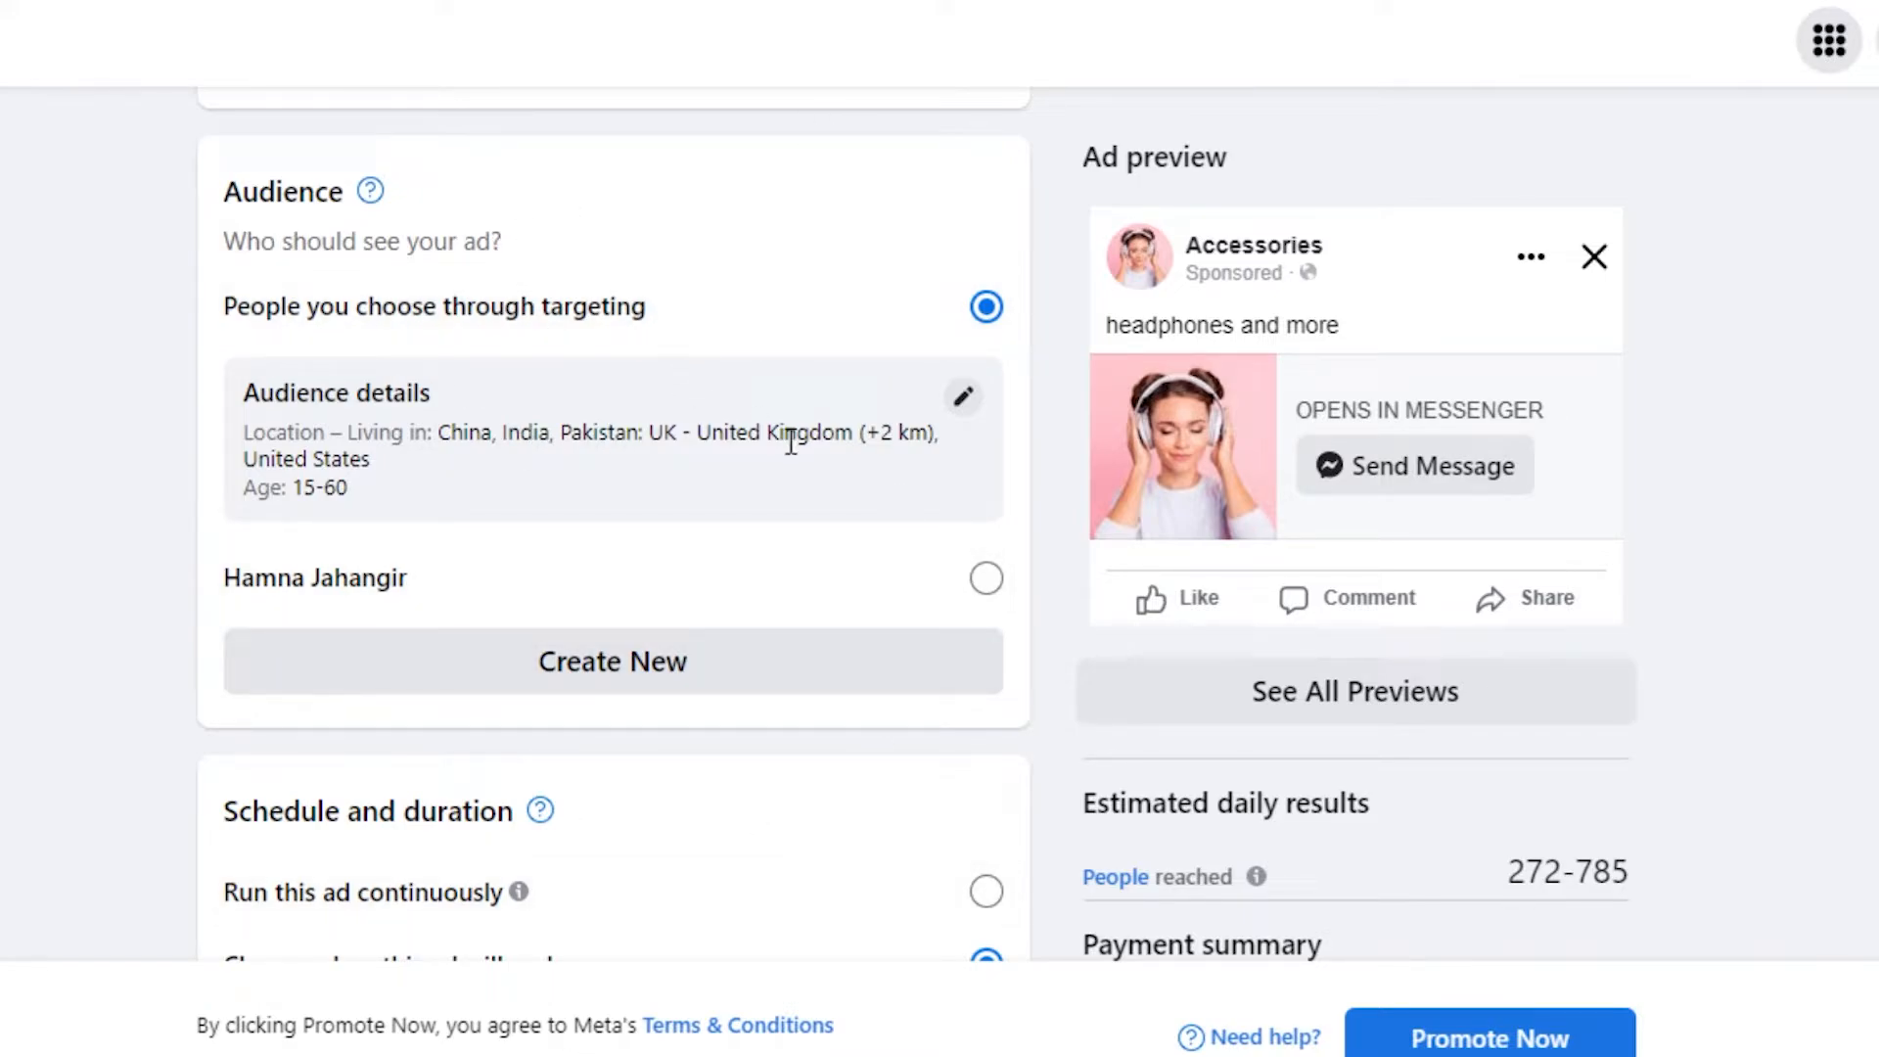
- Open the audience editor and narrow the age range to 16–55
left_click(964, 396)
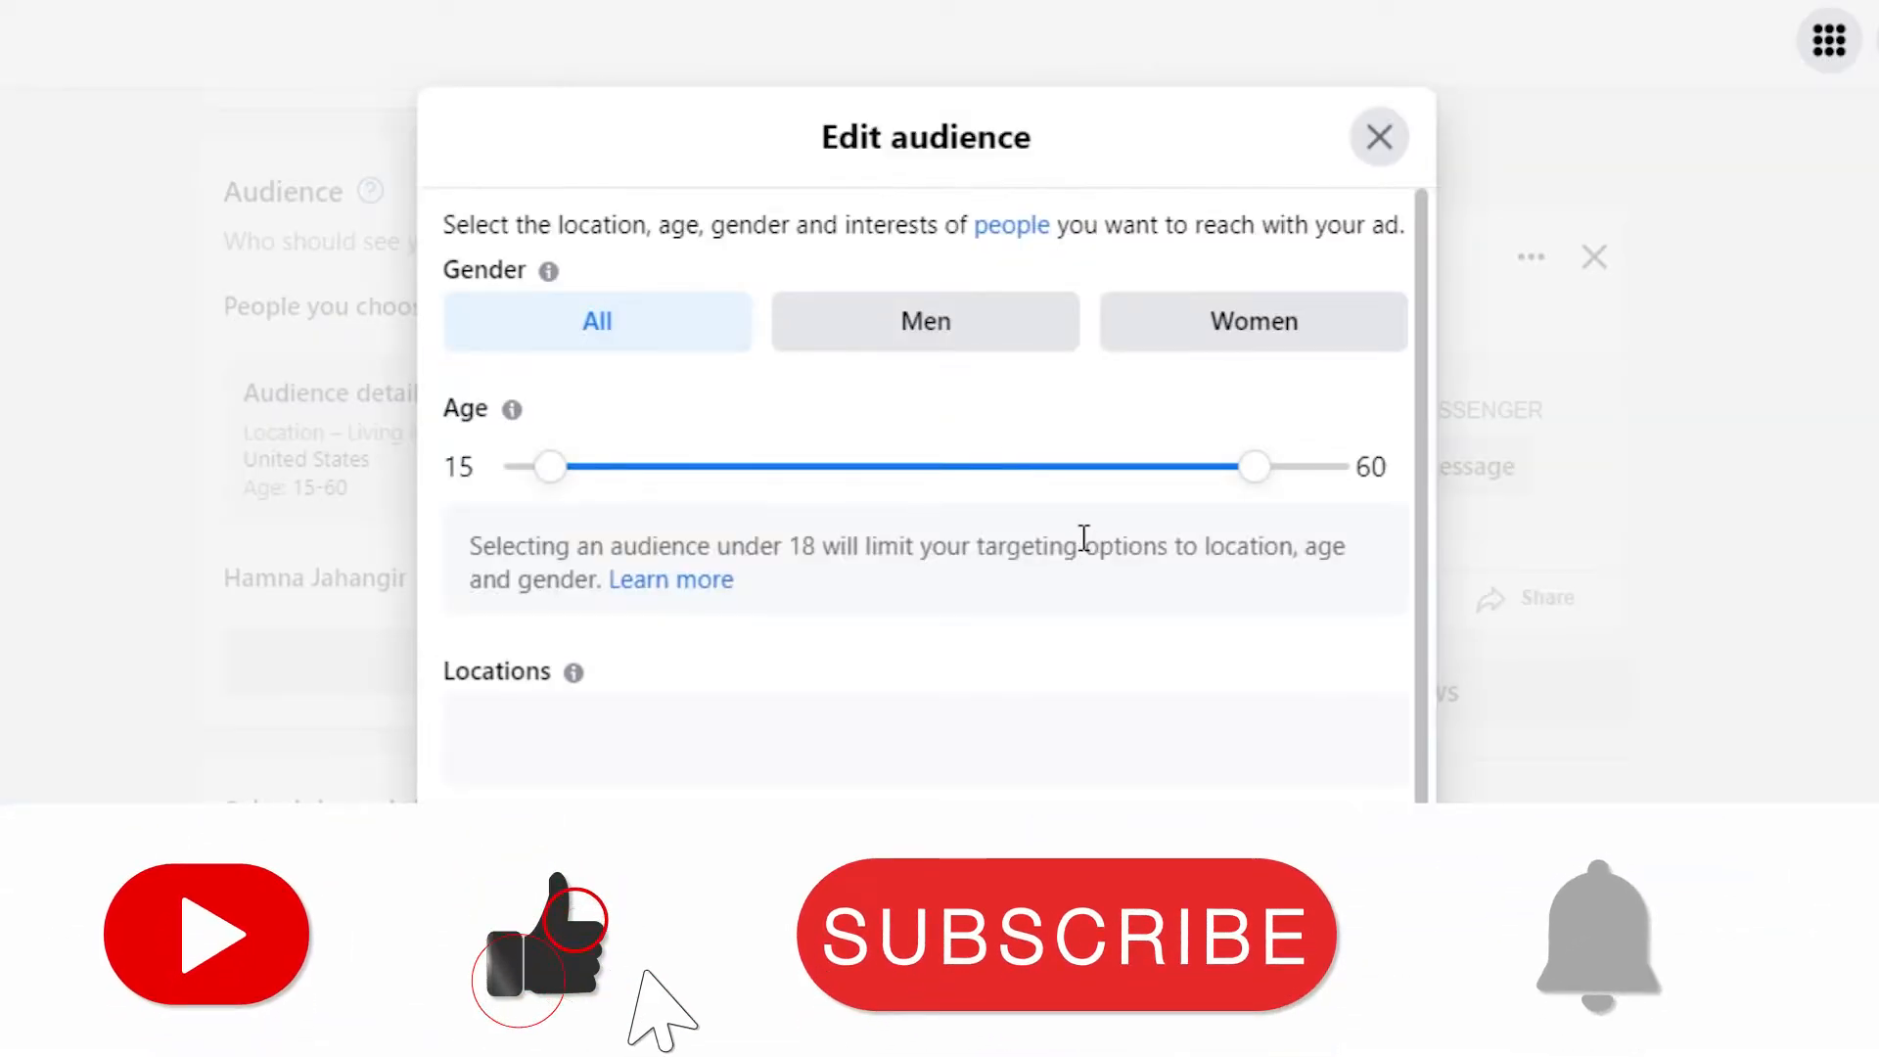
mouse_move(1423, 222)
left_mouse_down()
mouse_move(1422, 247)
mouse_move(1414, 214)
left_mouse_up()
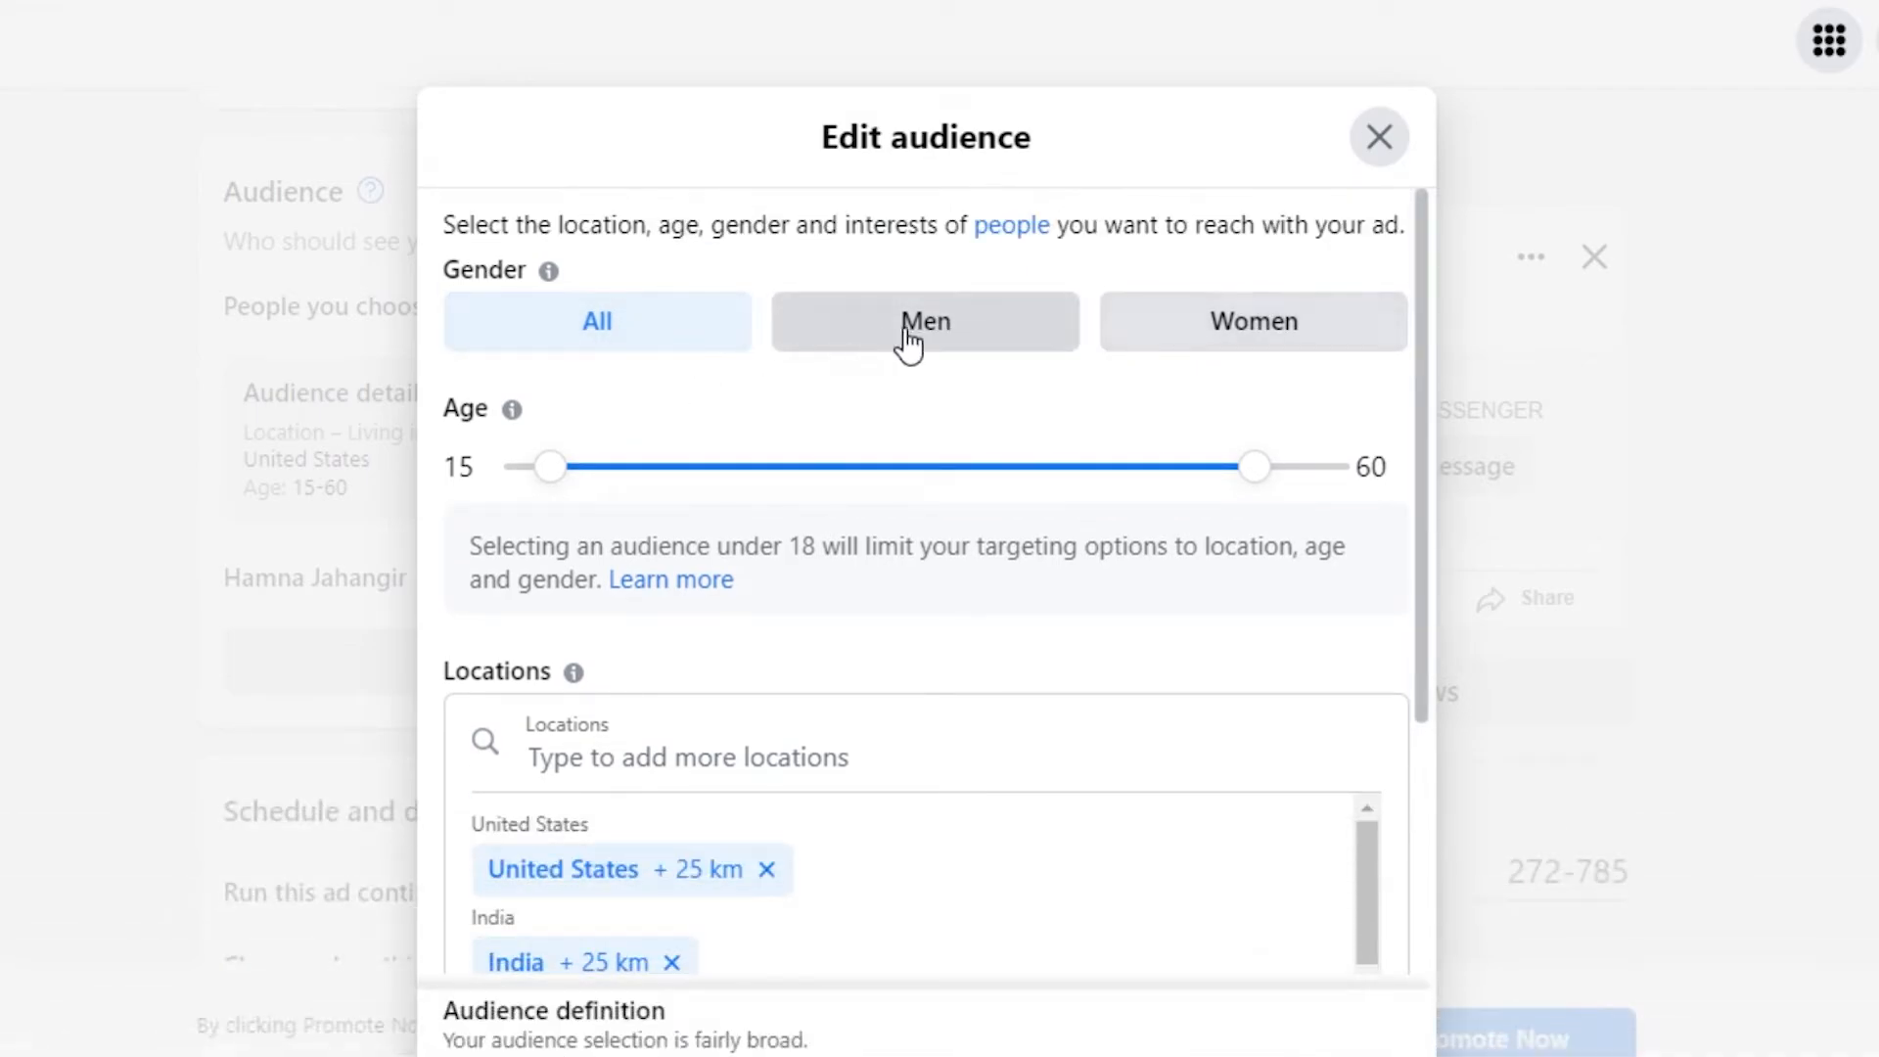
left_click_drag(1431, 284, 1436, 369)
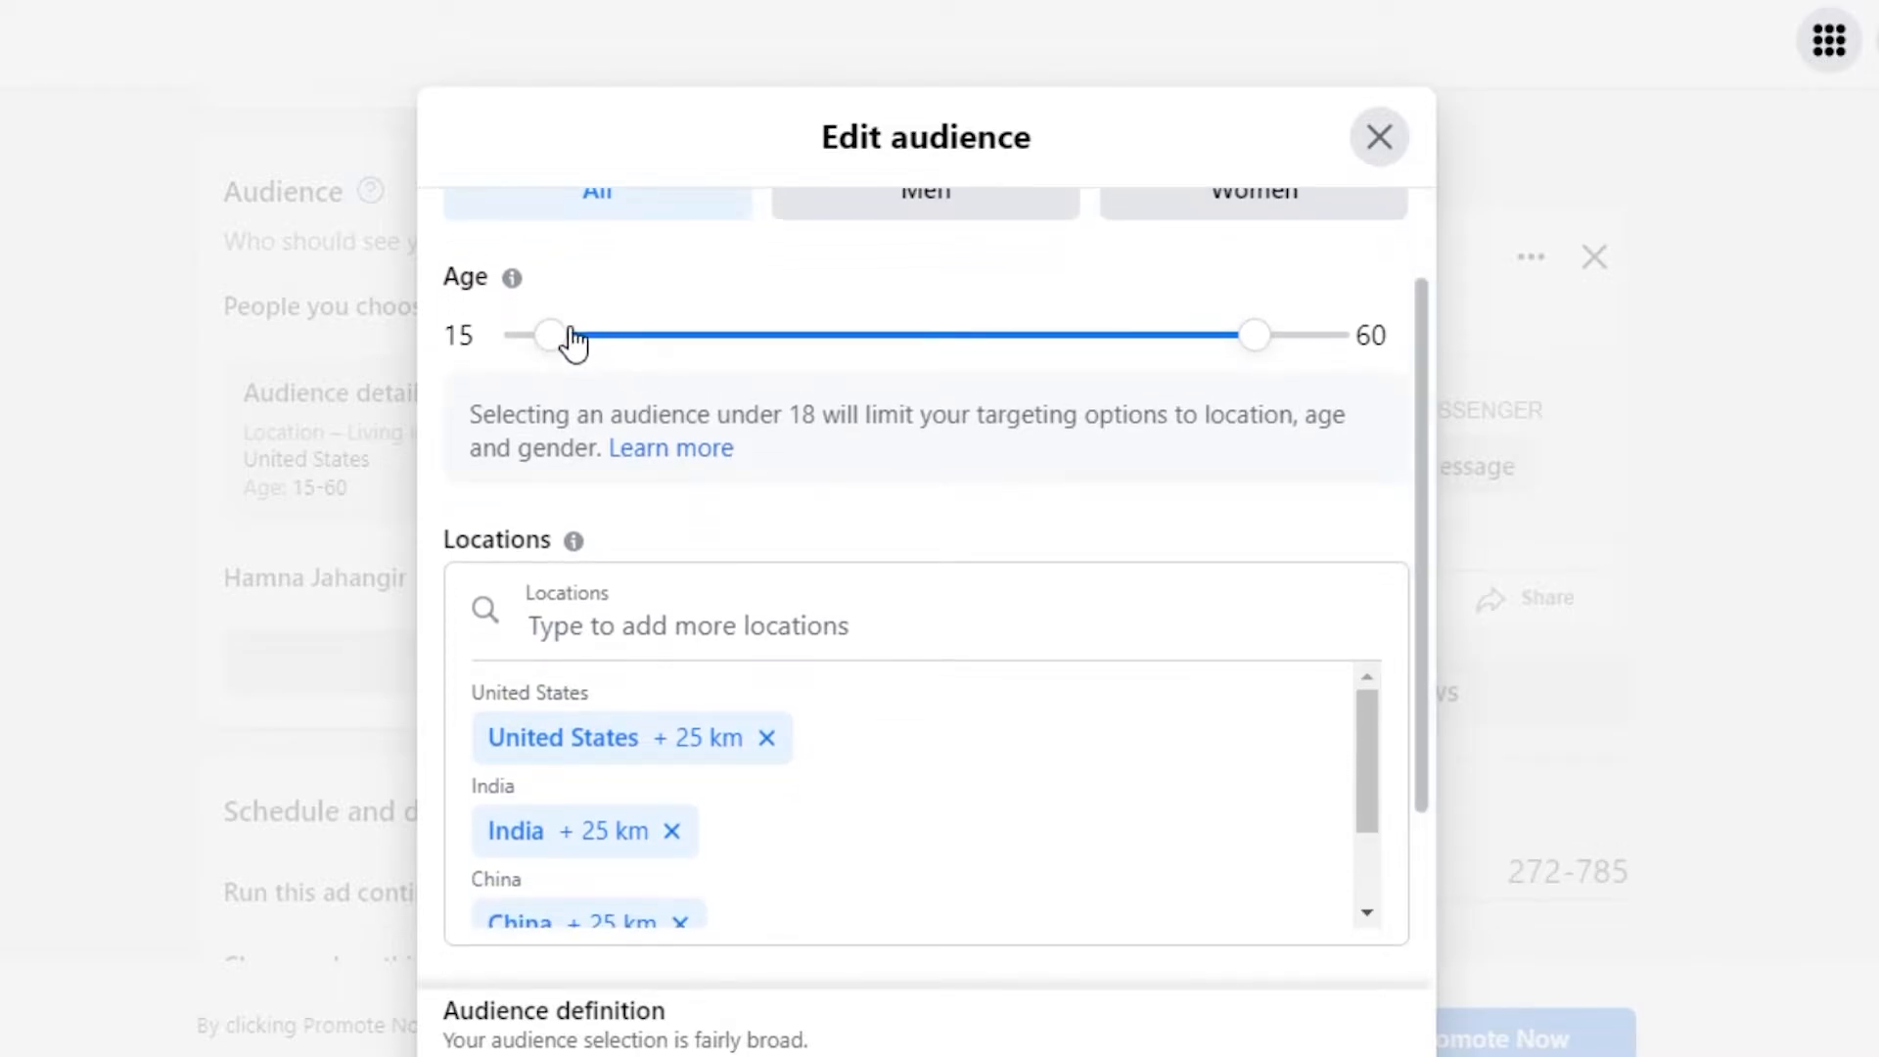
mouse_move(556, 341)
left_mouse_down()
mouse_move(625, 349)
mouse_move(553, 345)
left_mouse_up()
left_click_drag(1254, 344, 1186, 350)
scroll(1419, 627, "down", 3)
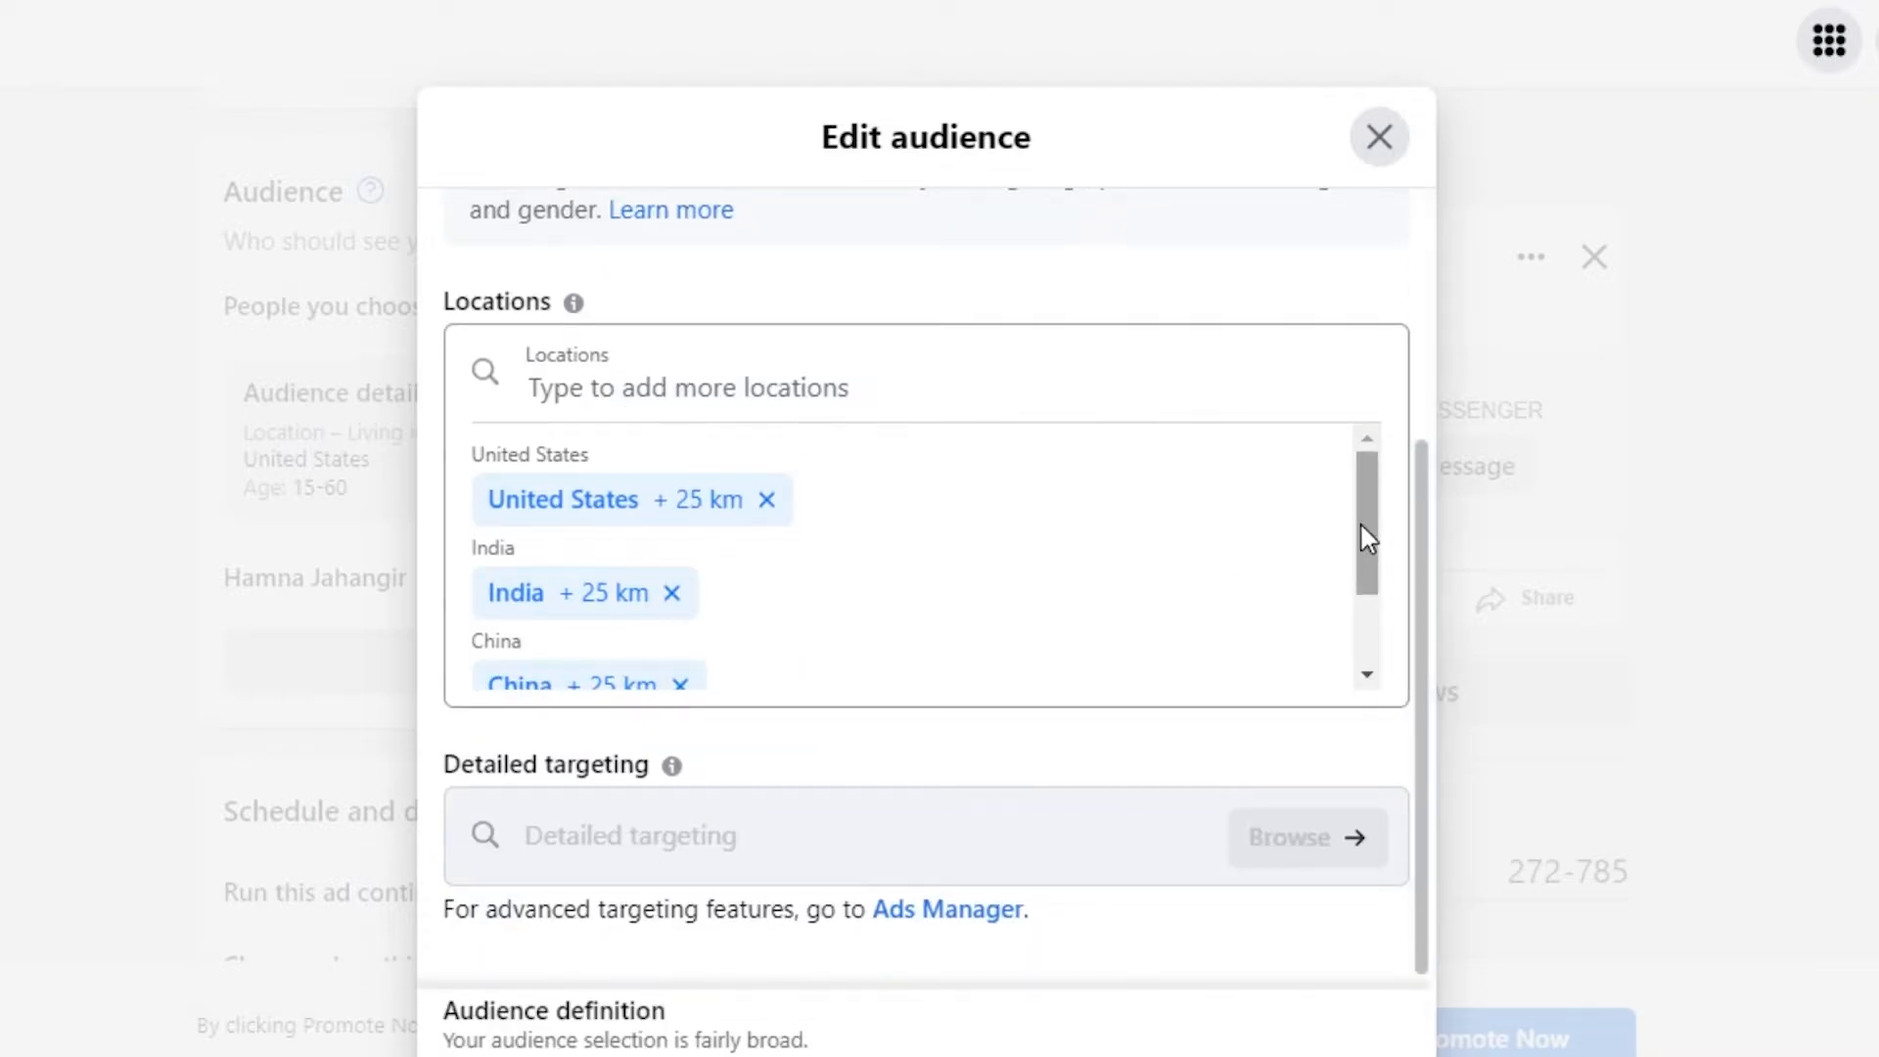
left_click_drag(1367, 538, 1376, 432)
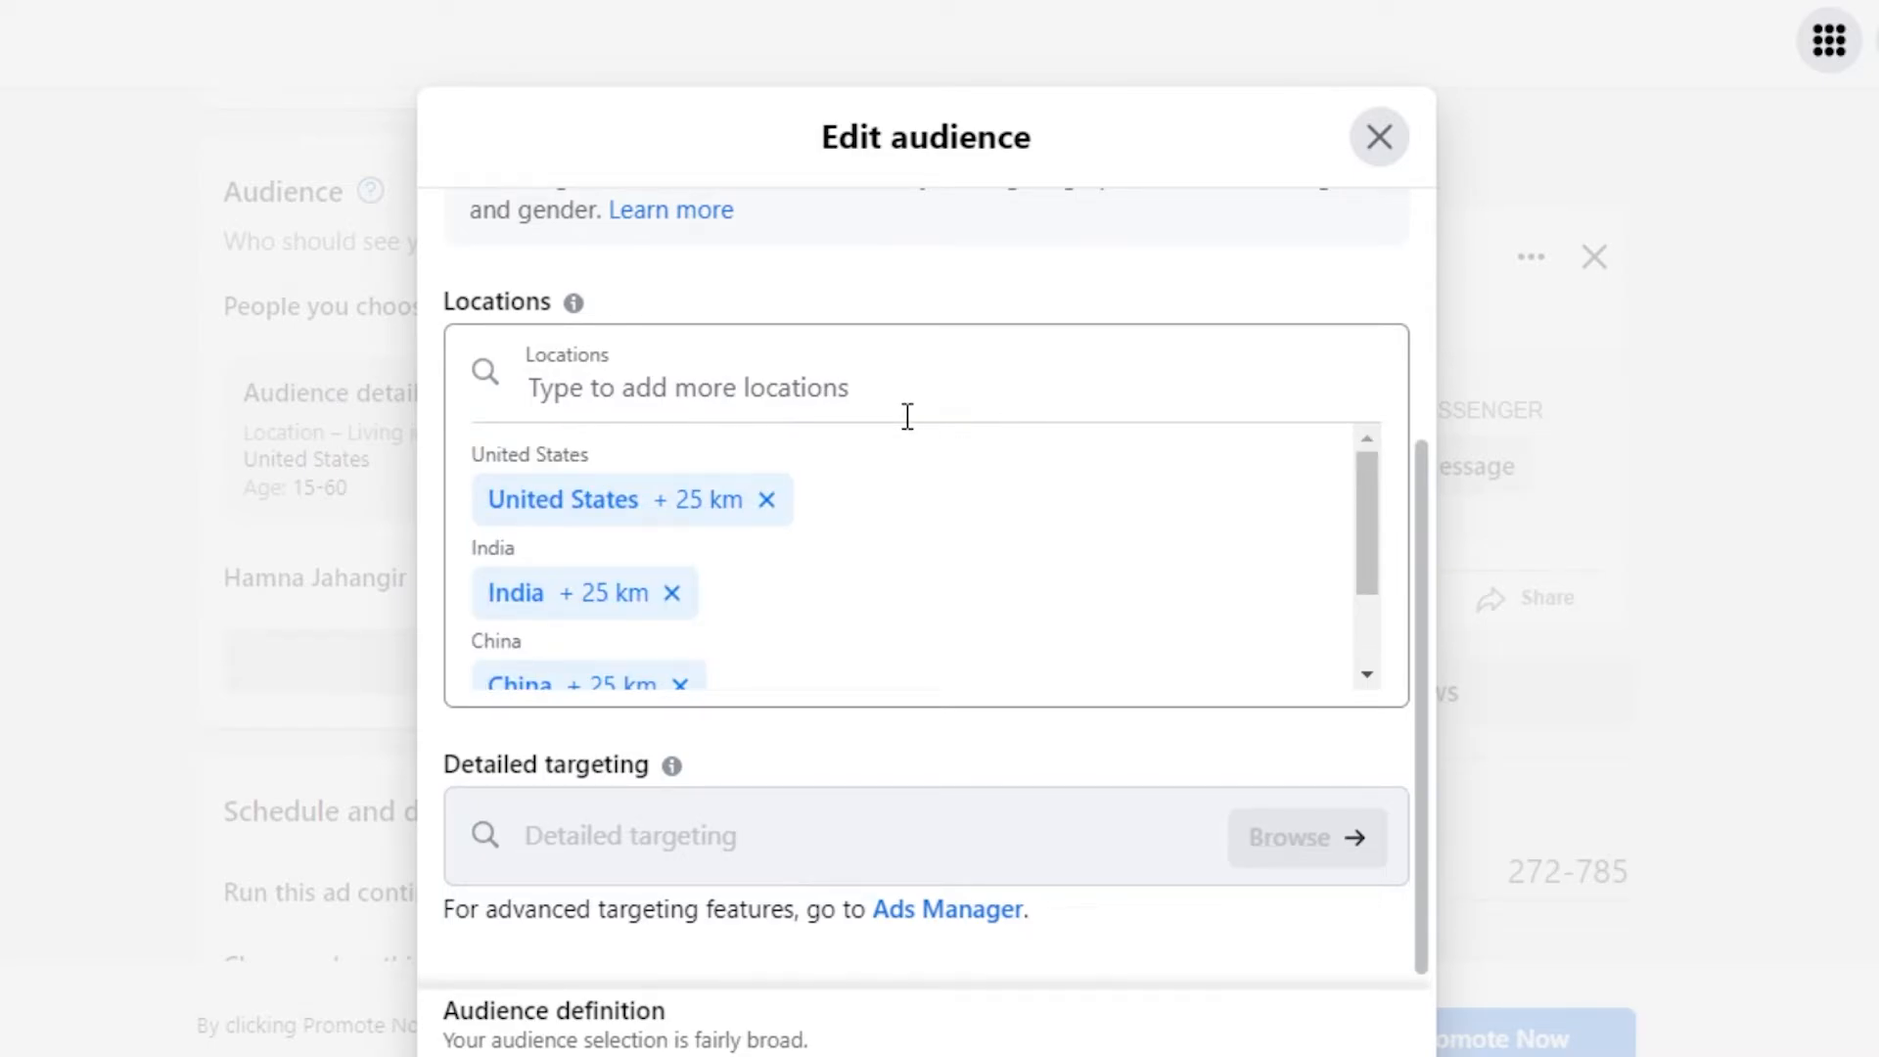
- Start adding 'new york' as a location, keep the original countries instead, and save the audience
left_click(656, 401)
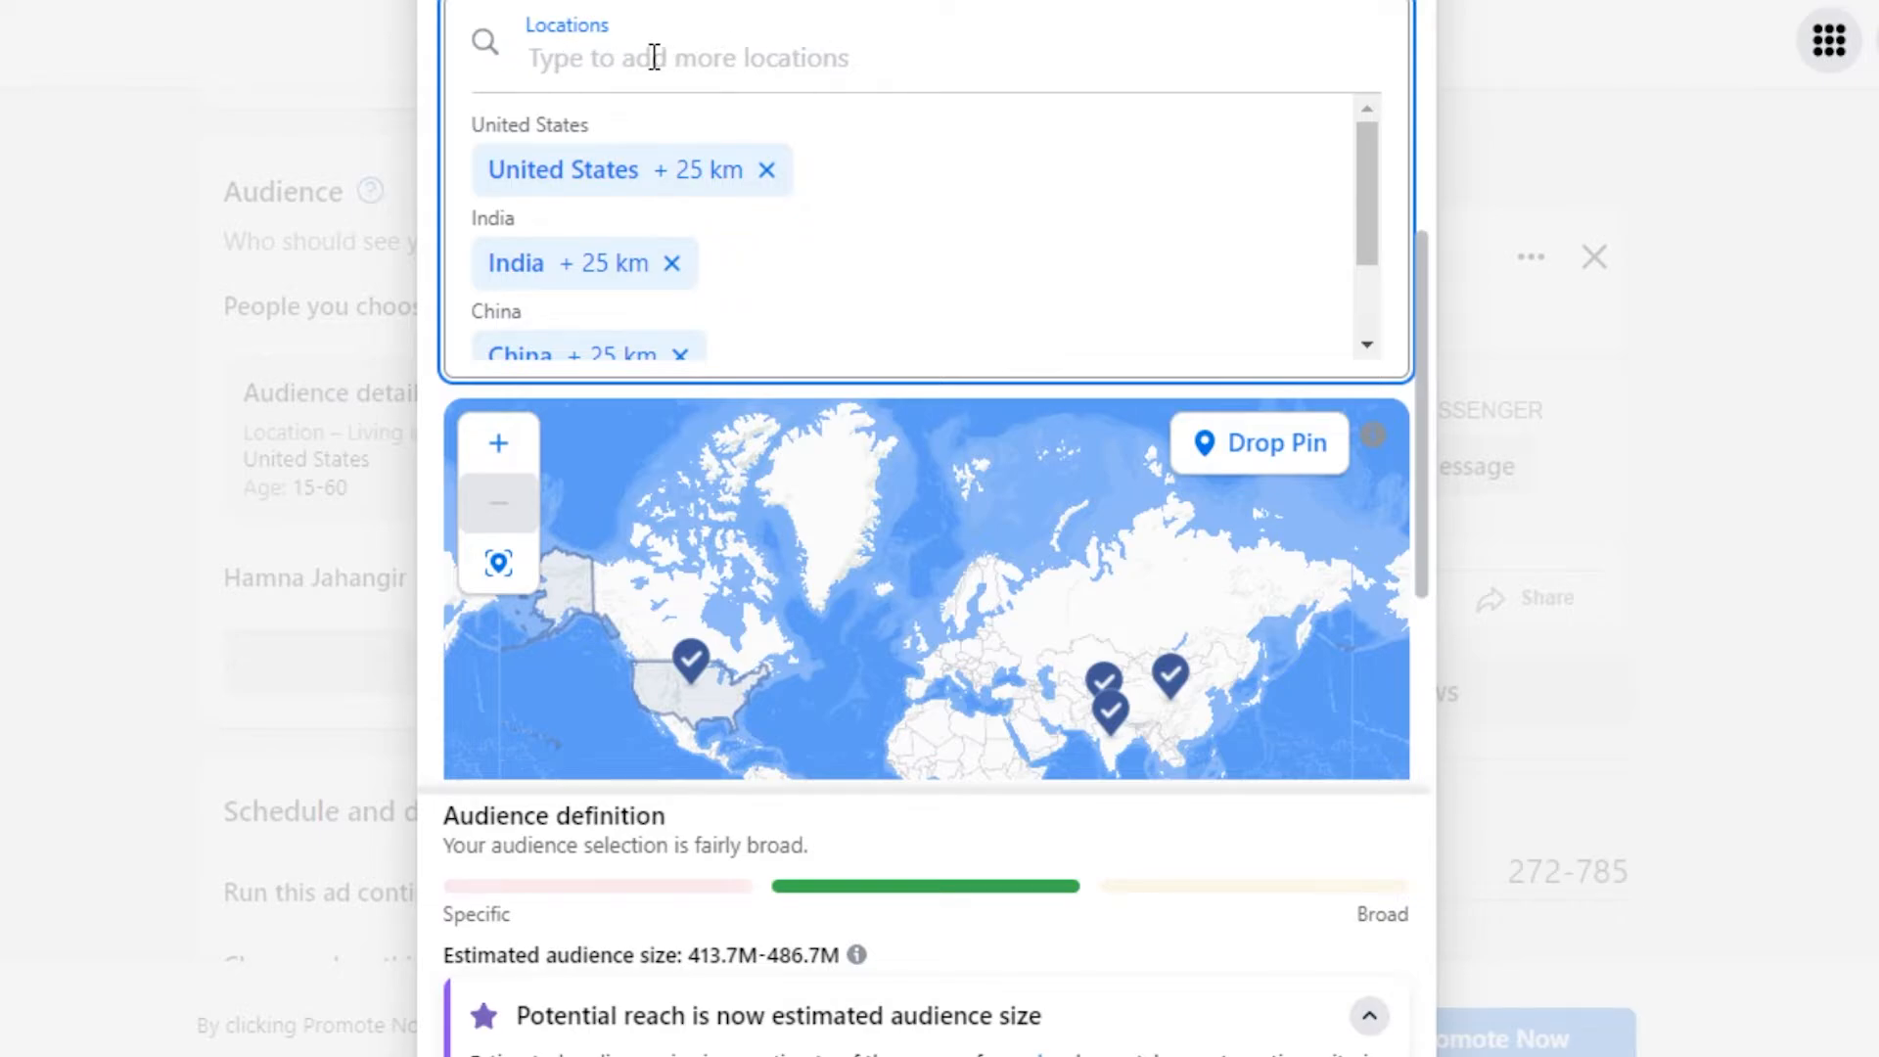
type("ne")
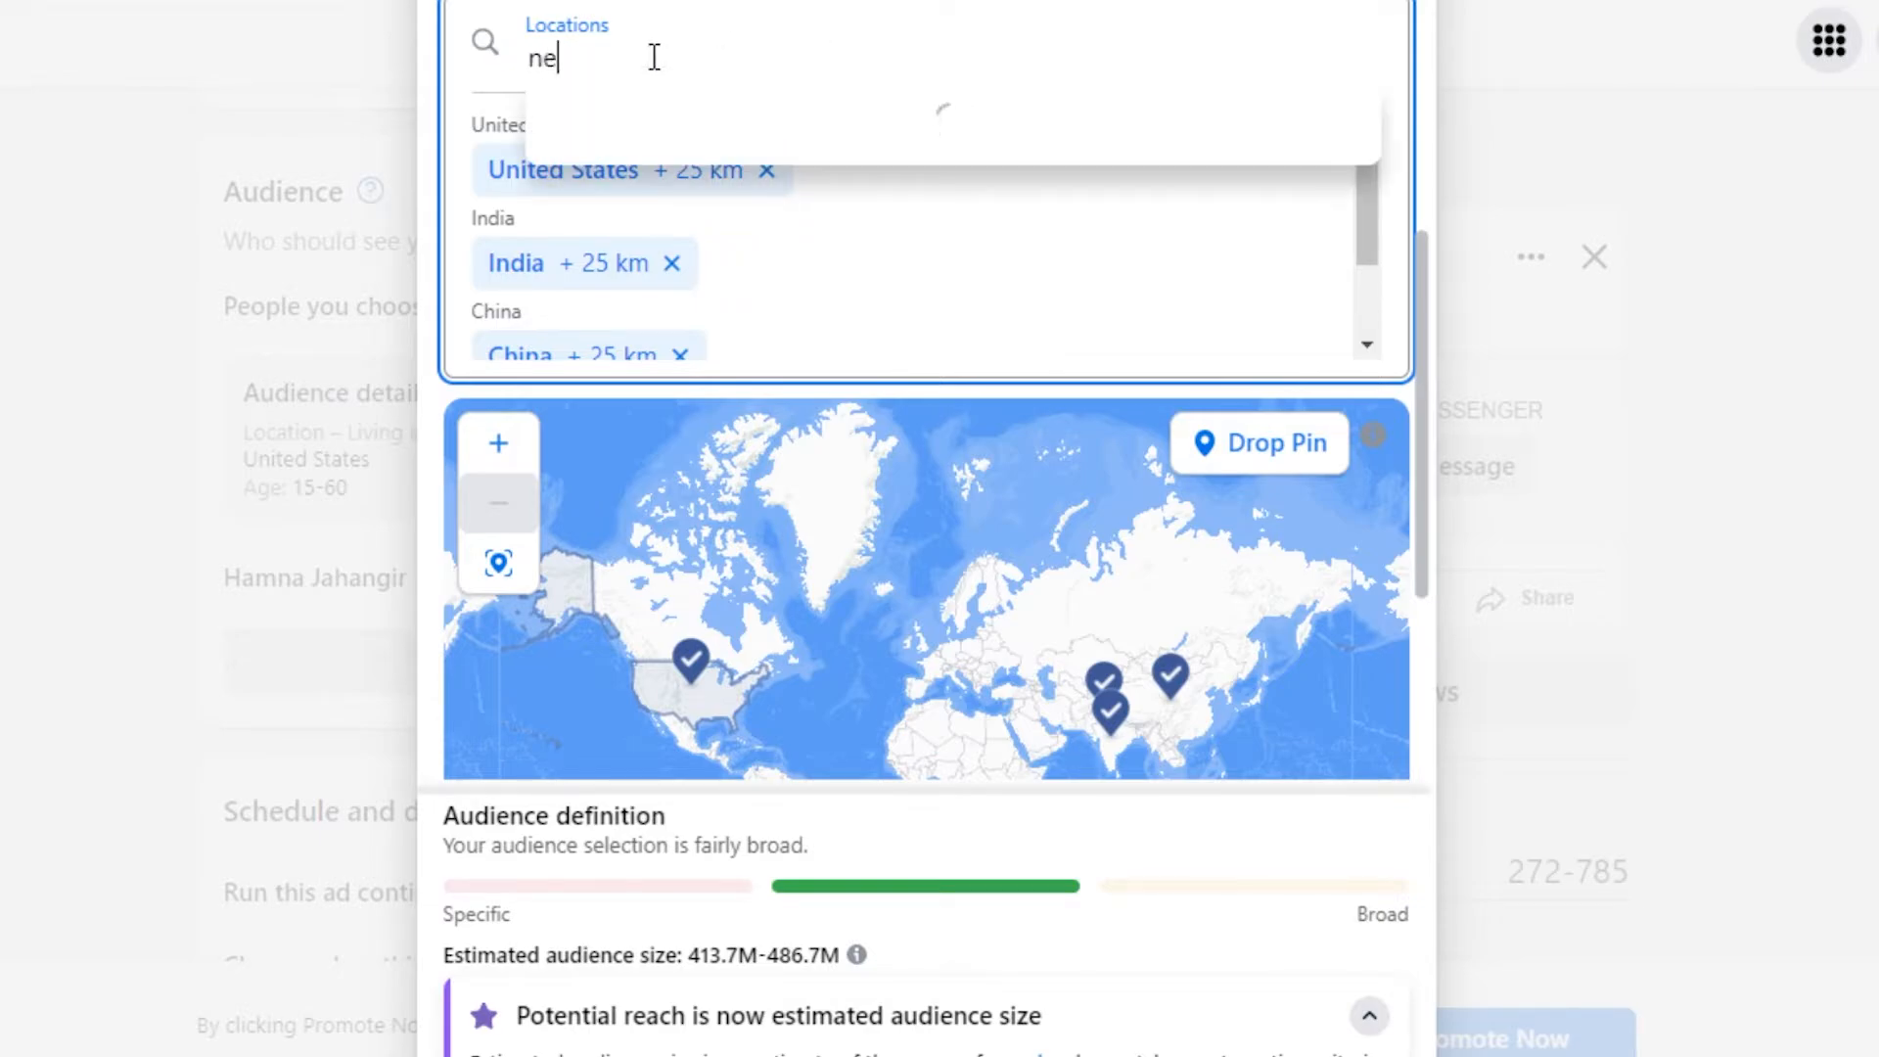
type("w yor")
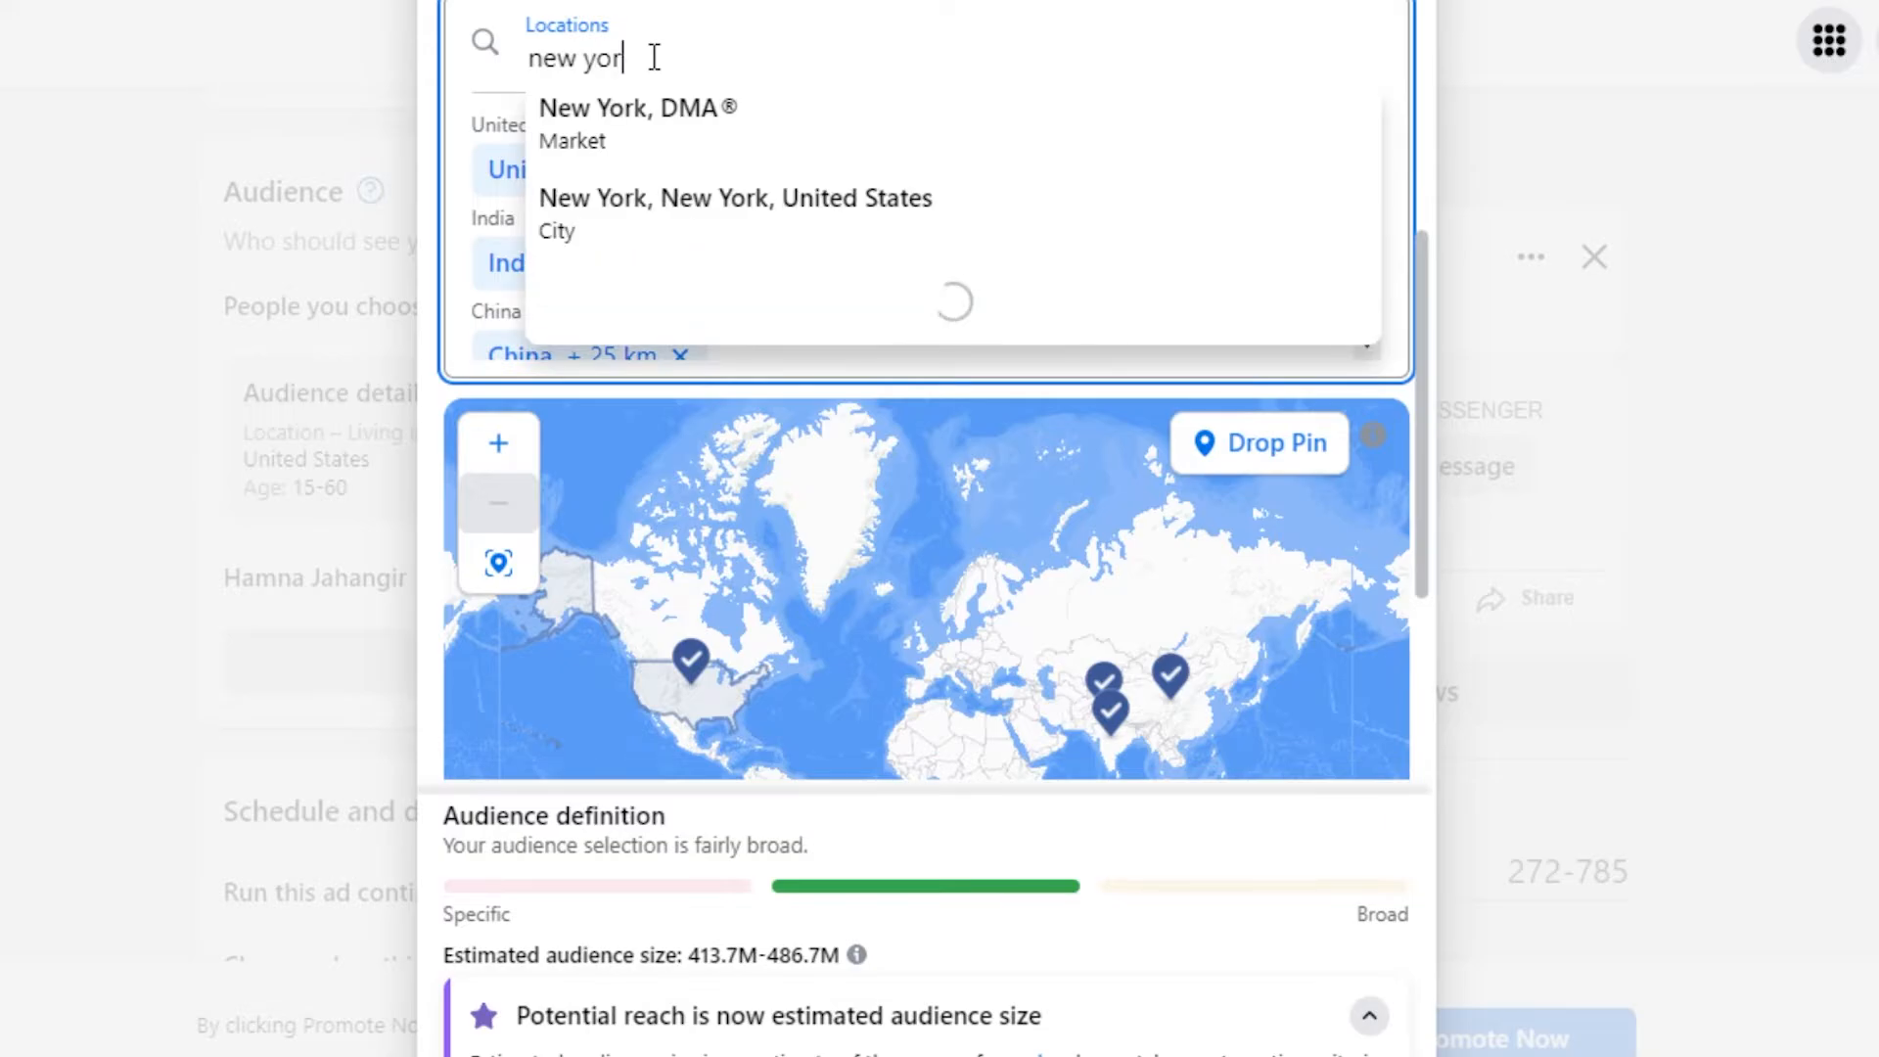
type("k")
left_click(1640, 304)
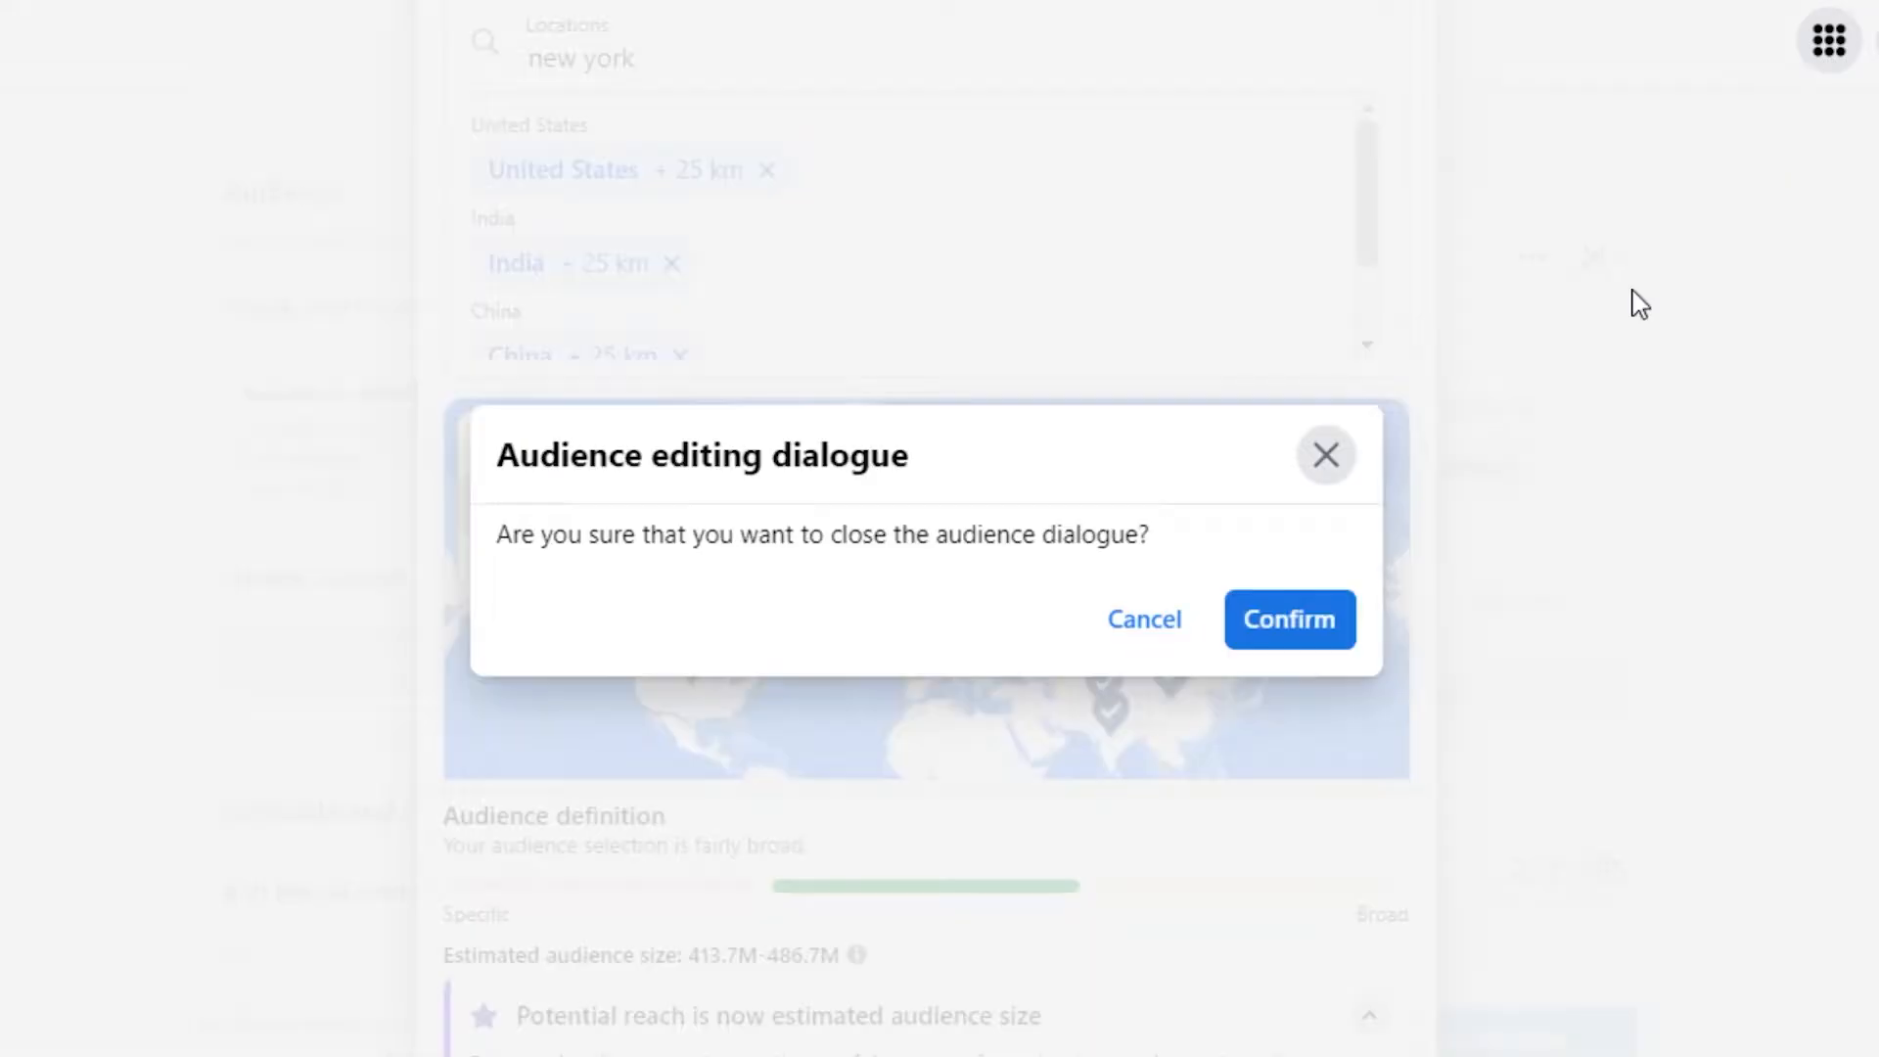
left_click(1326, 456)
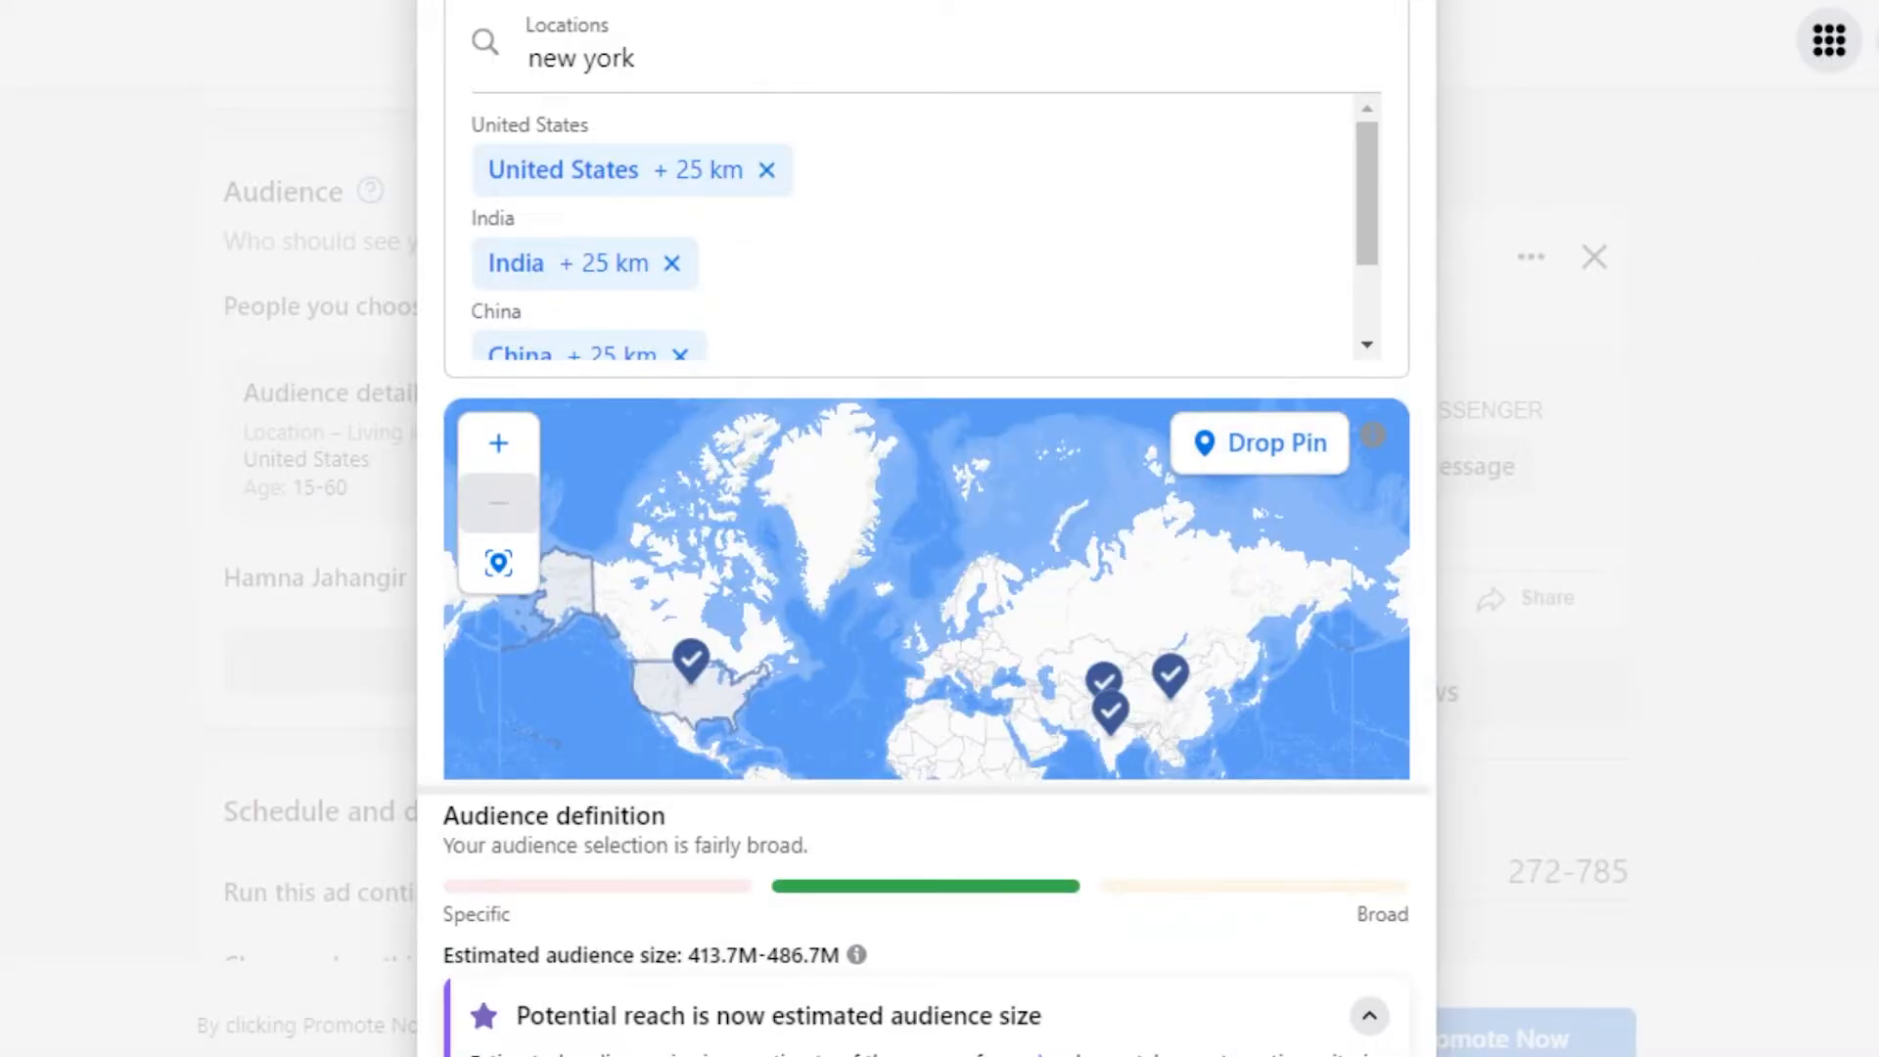
scroll(925, 529, "down", 3)
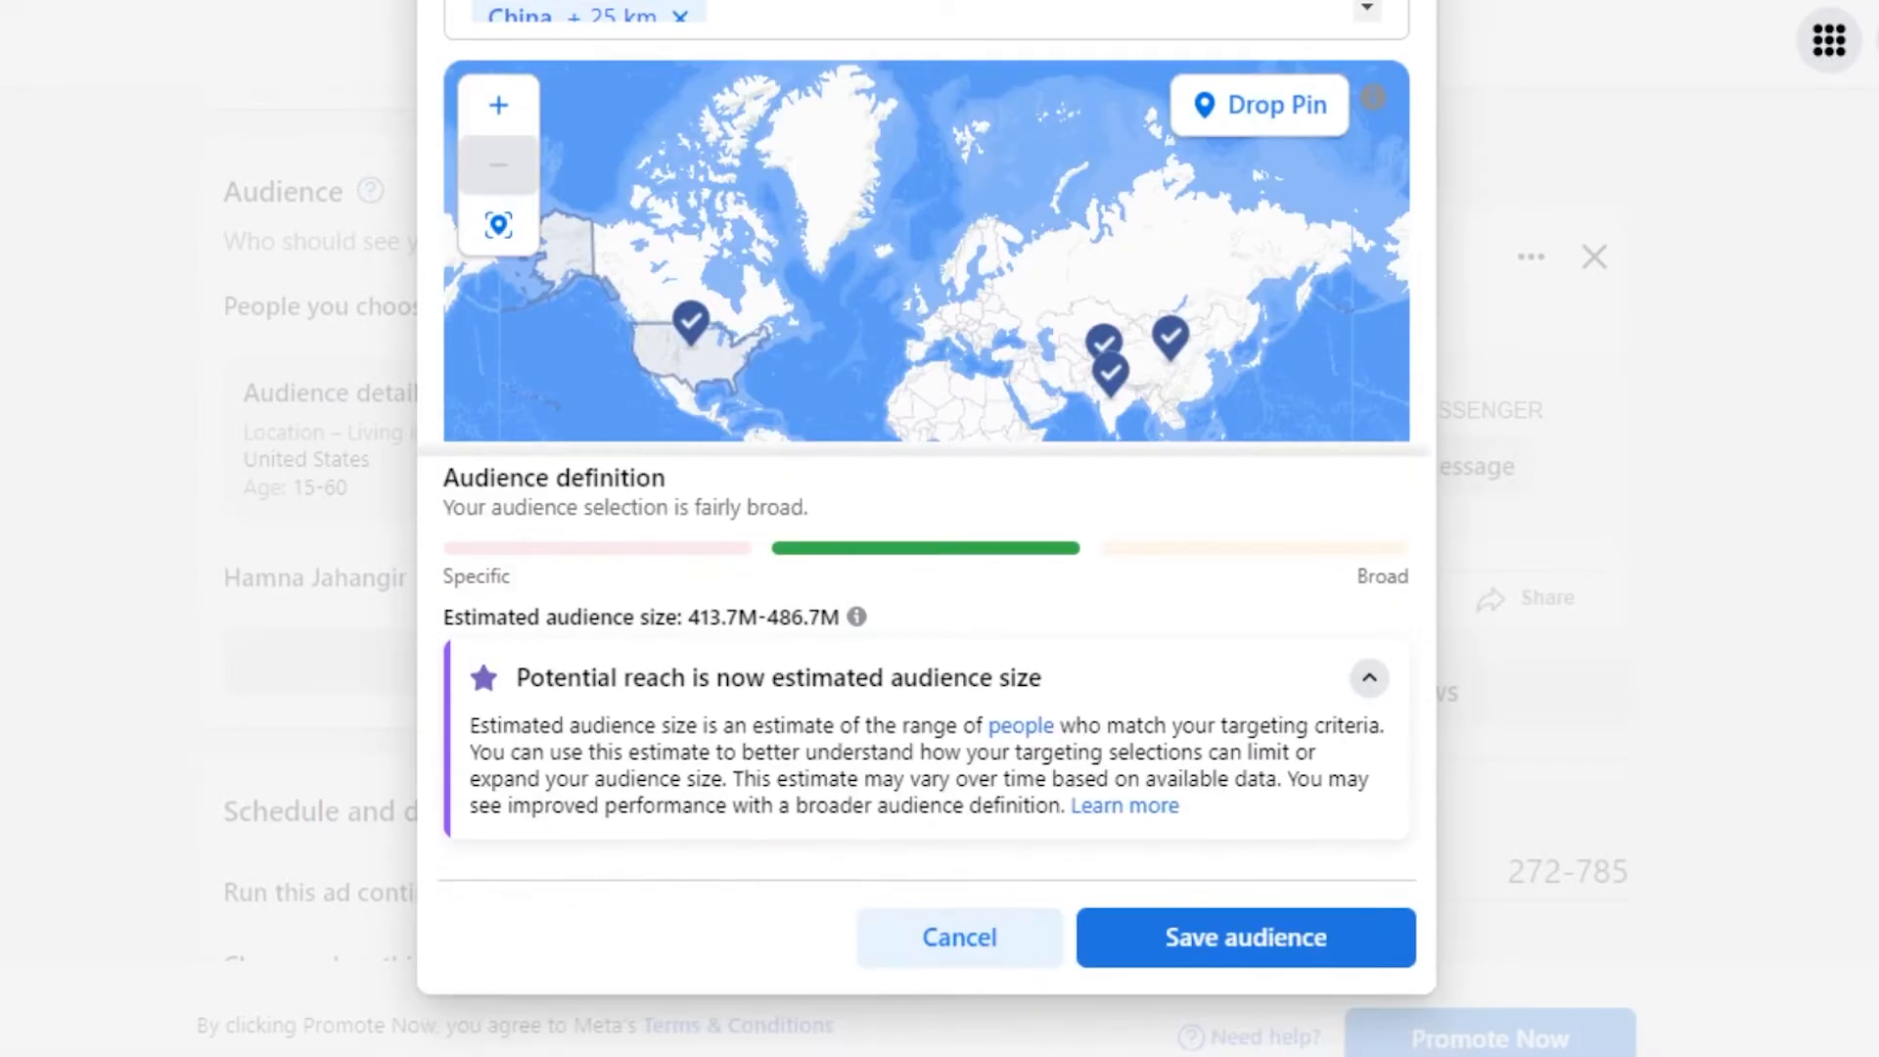
left_click(1180, 949)
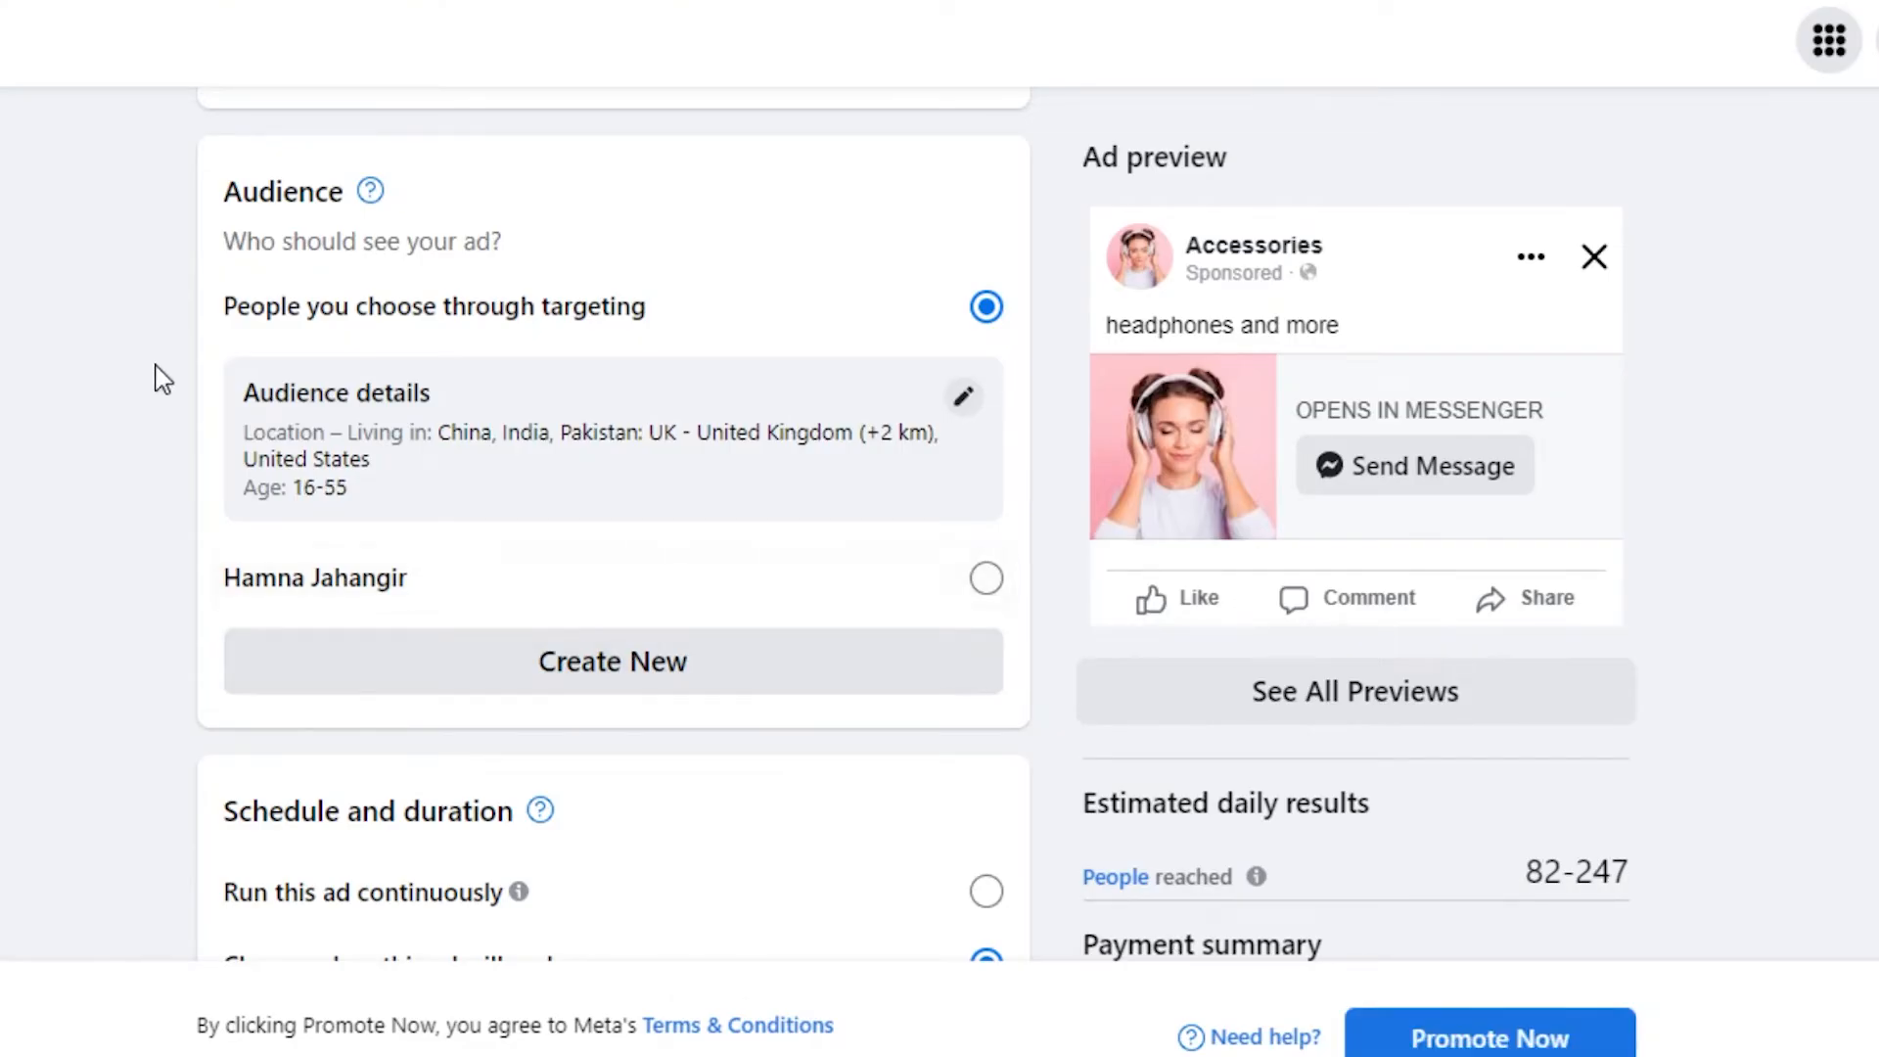
- Keep the 14 May 2022 start date and set the duration to 7 days, ending 21 May
scroll(1590, 877, "down", 5)
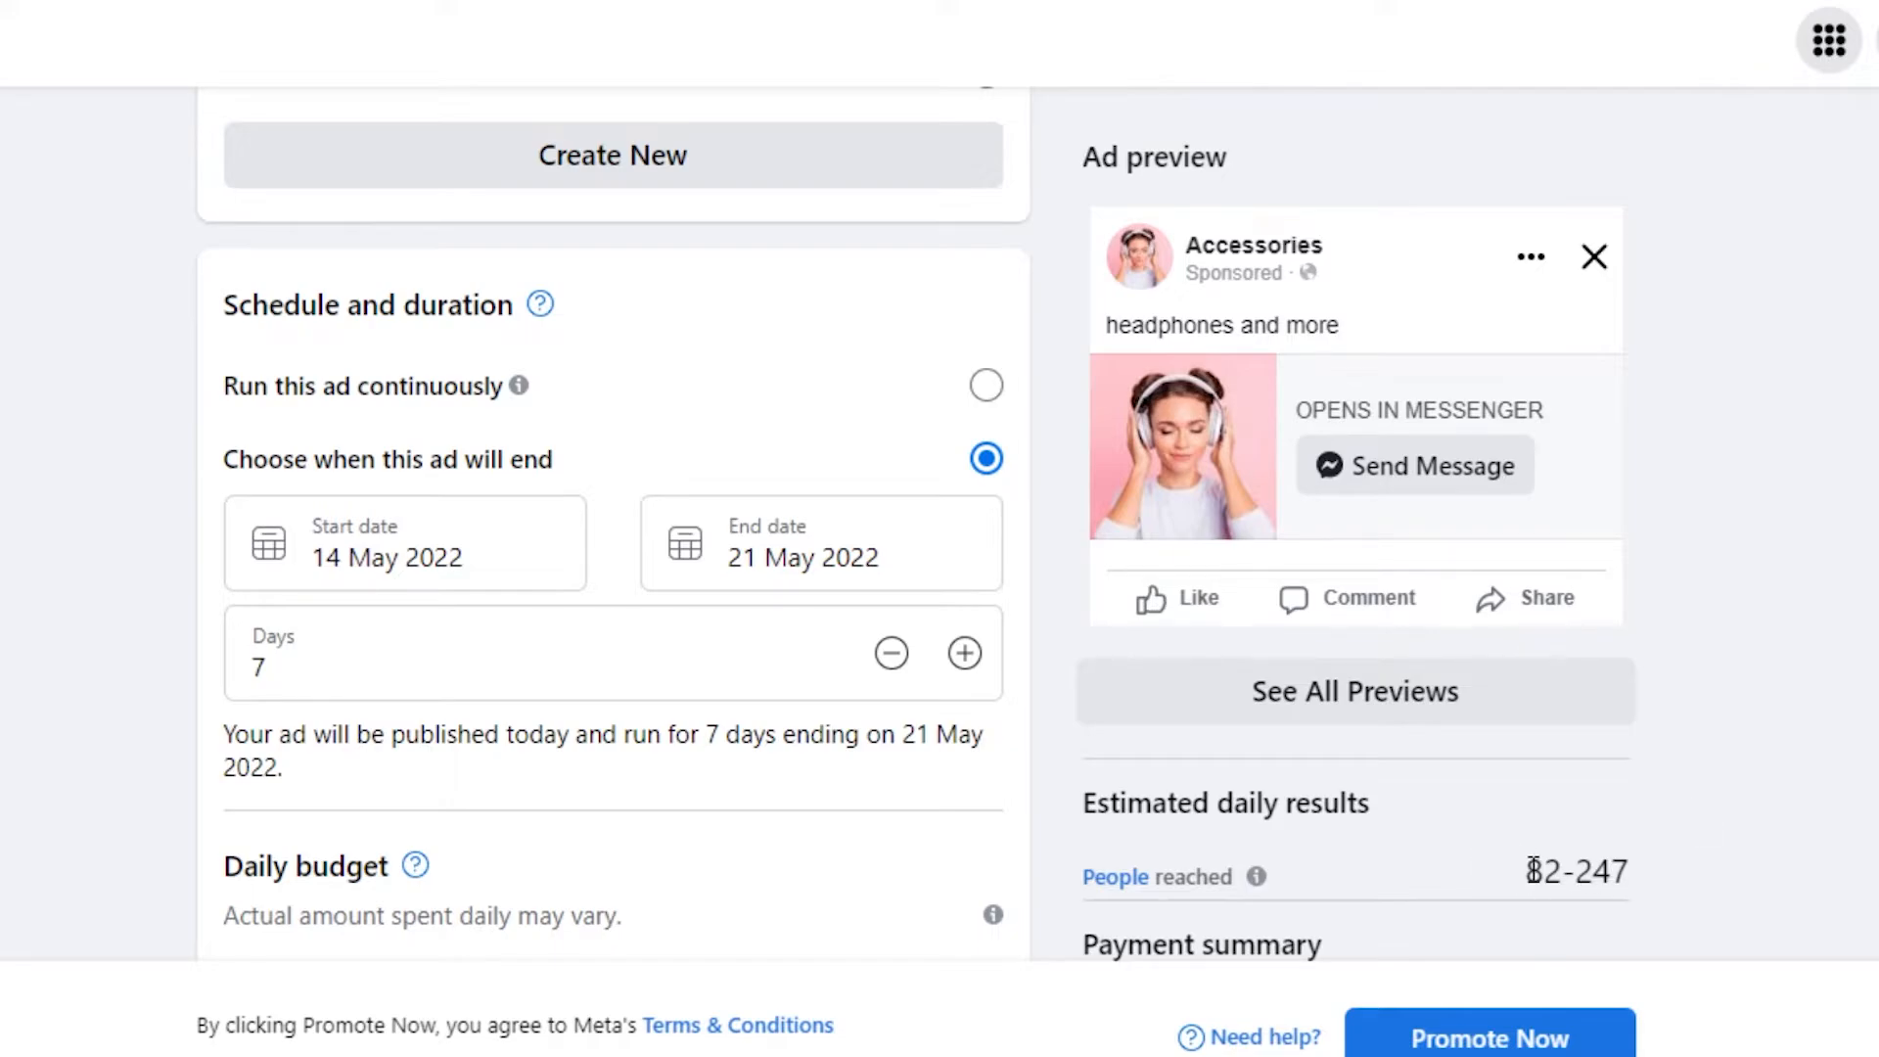
left_click_drag(1533, 870, 1652, 864)
left_click(1664, 864)
left_click(520, 555)
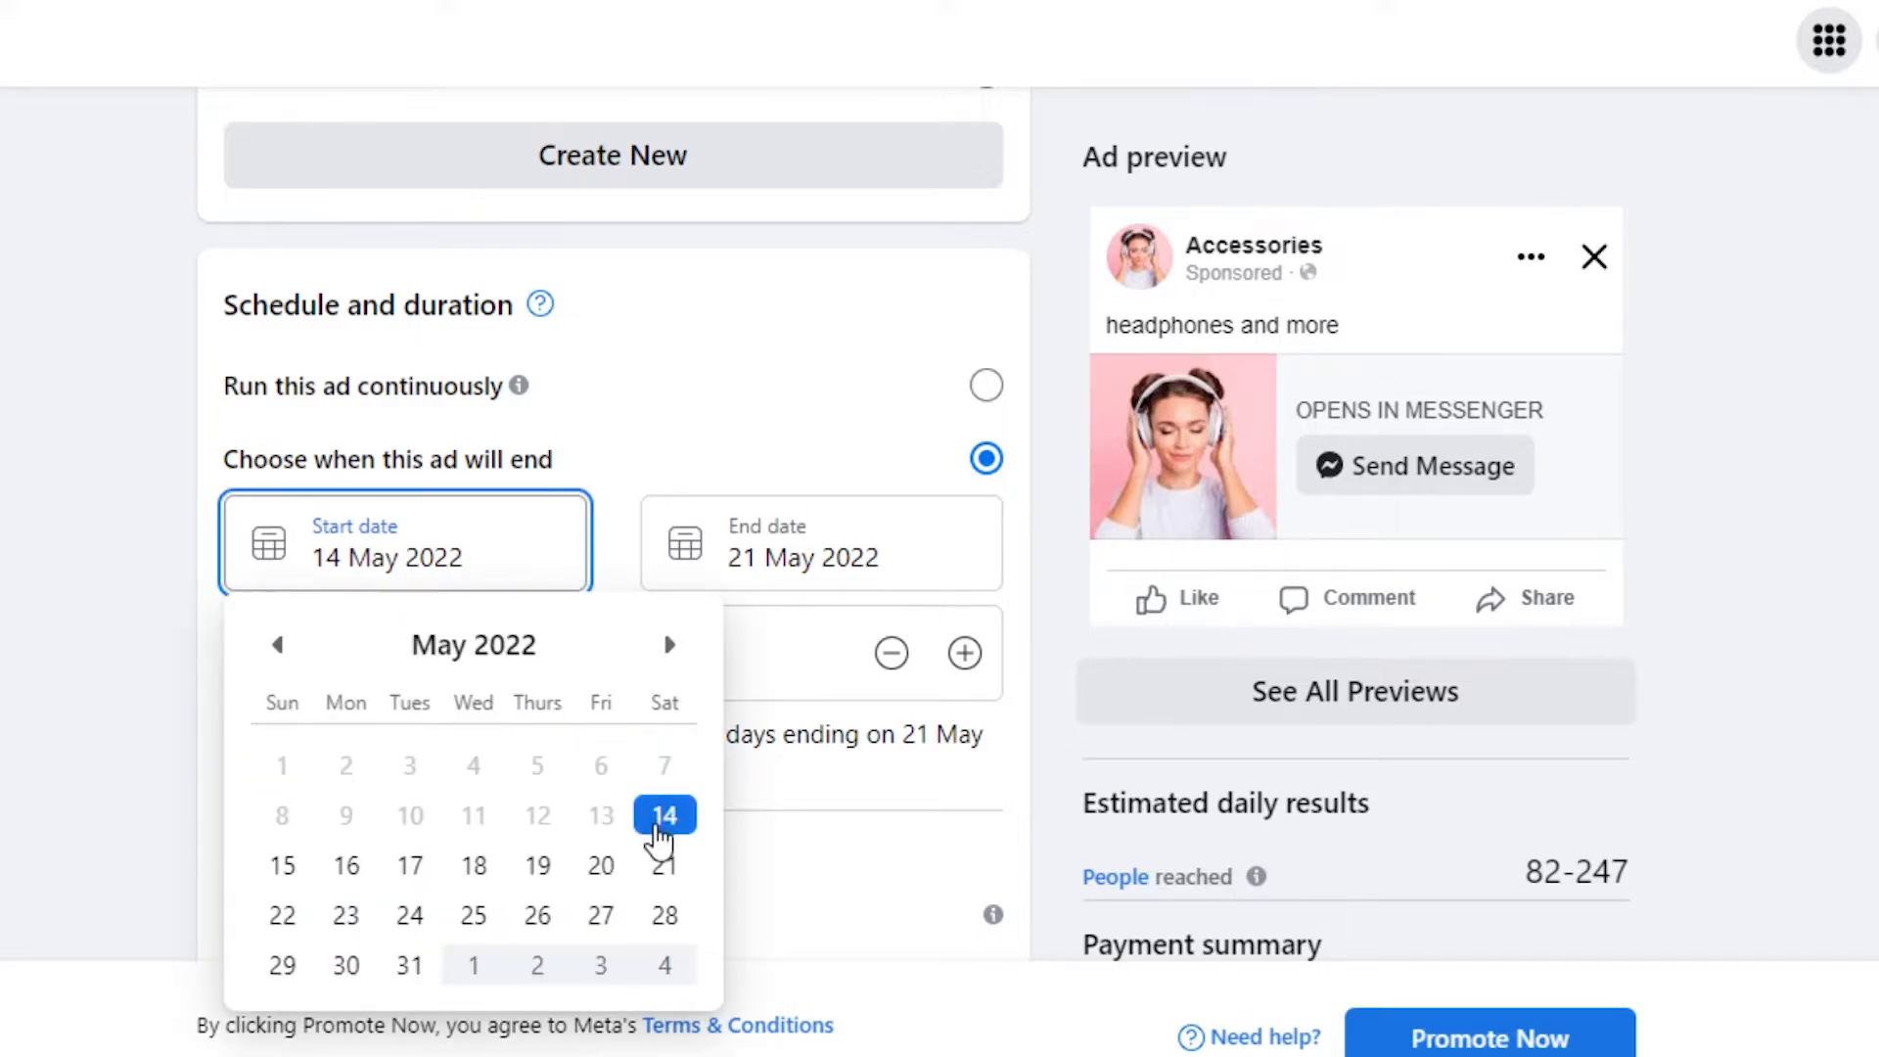
left_click(659, 831)
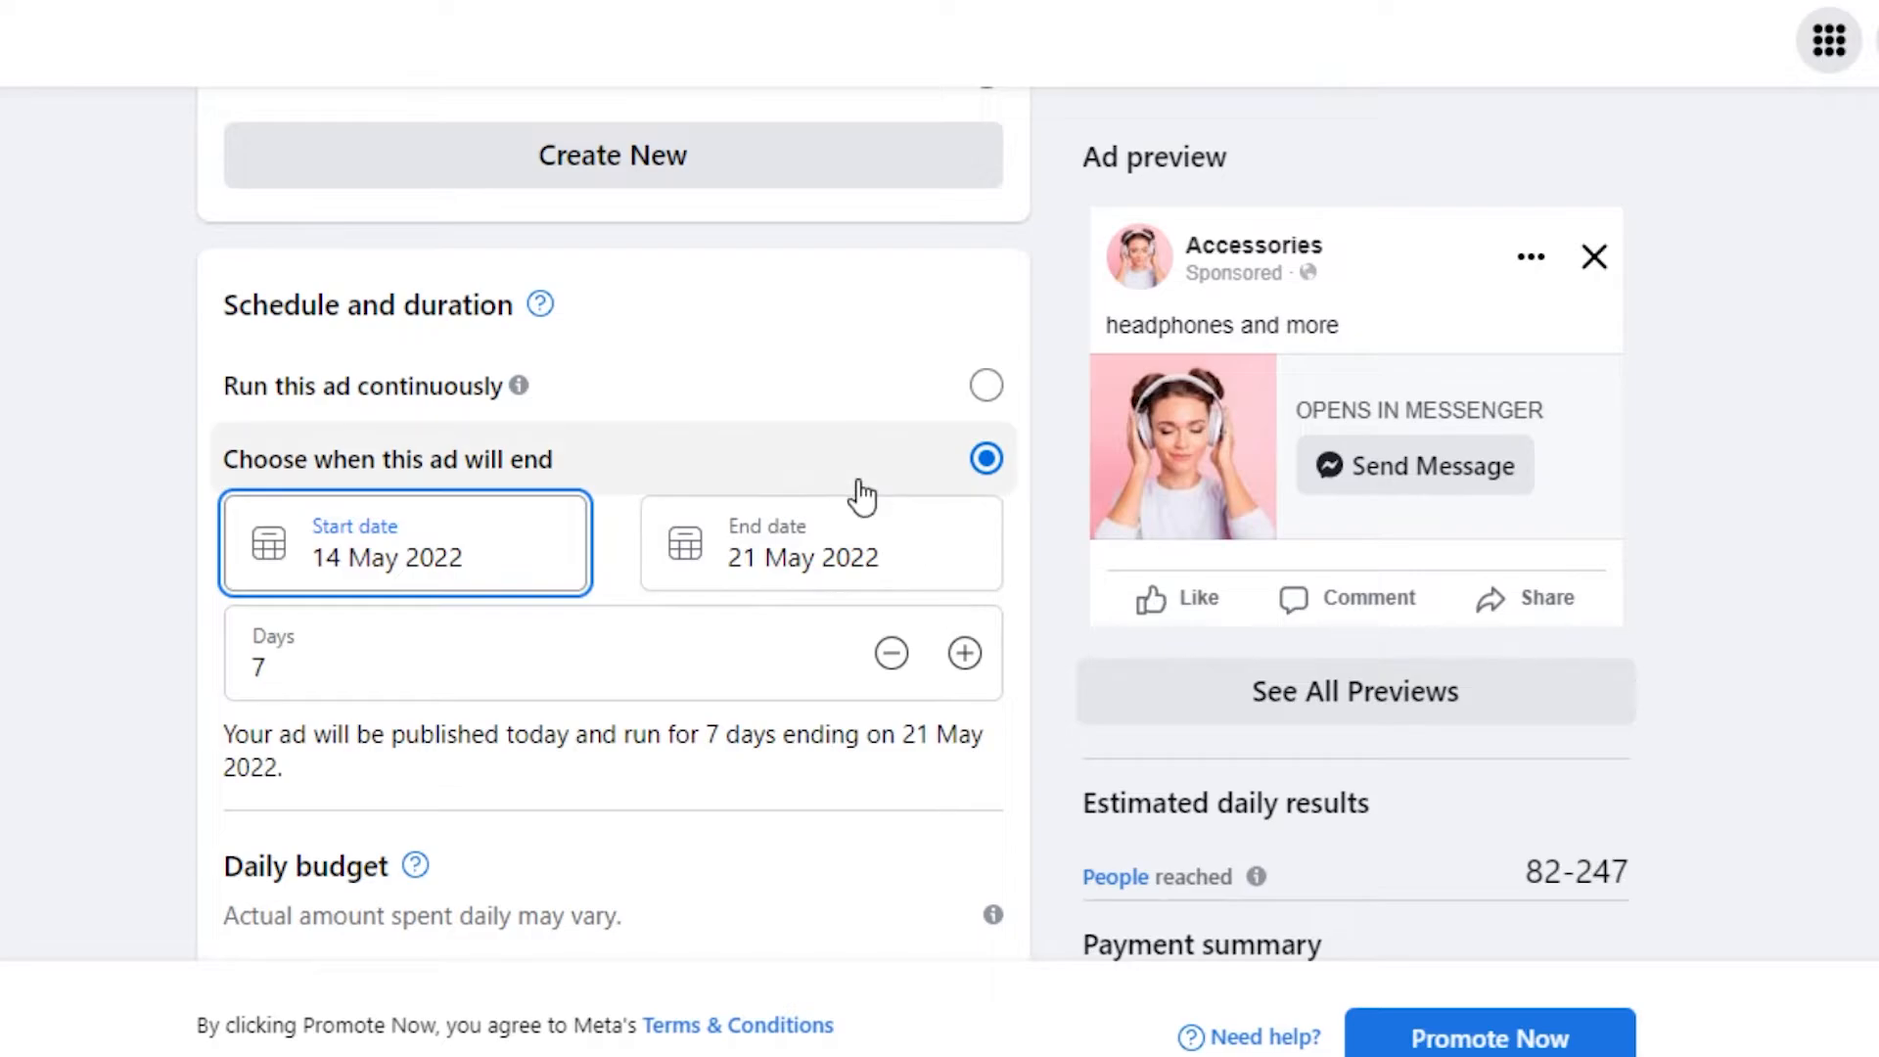
left_click(965, 653)
left_click(903, 666)
left_click(902, 666)
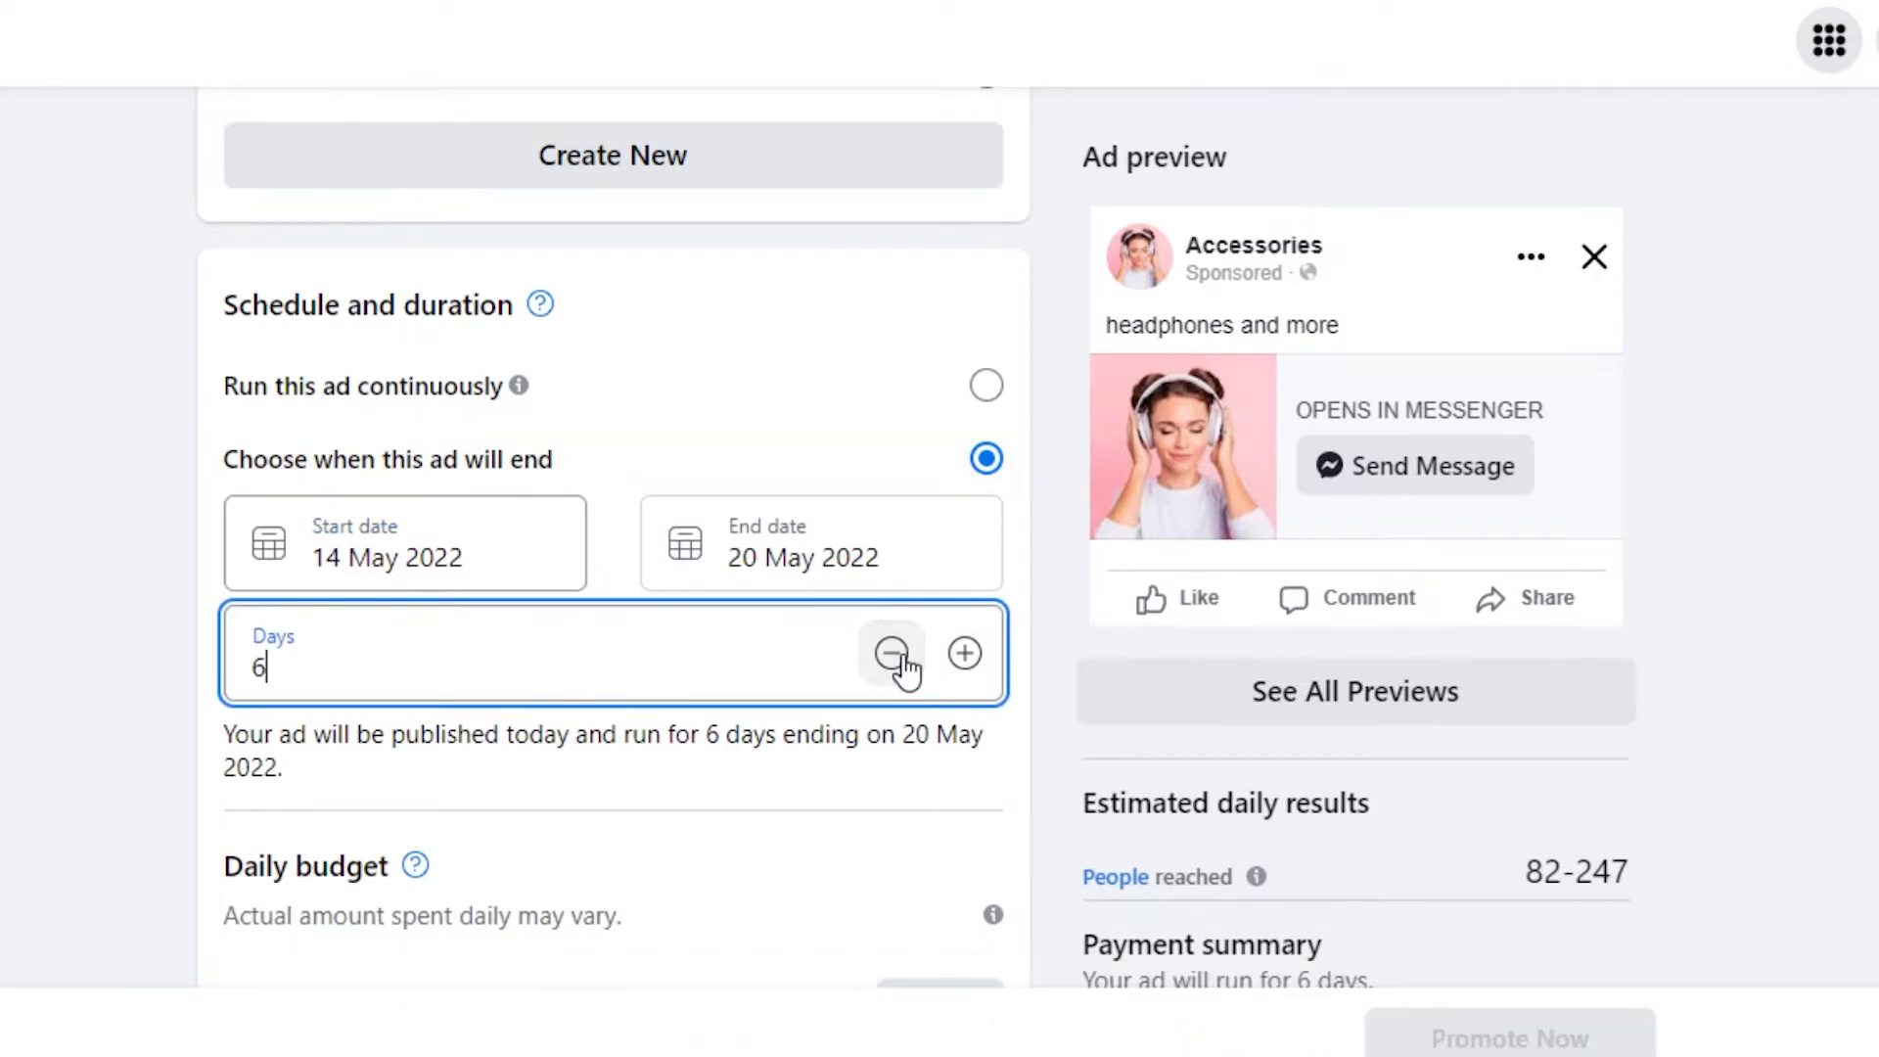
left_click(965, 653)
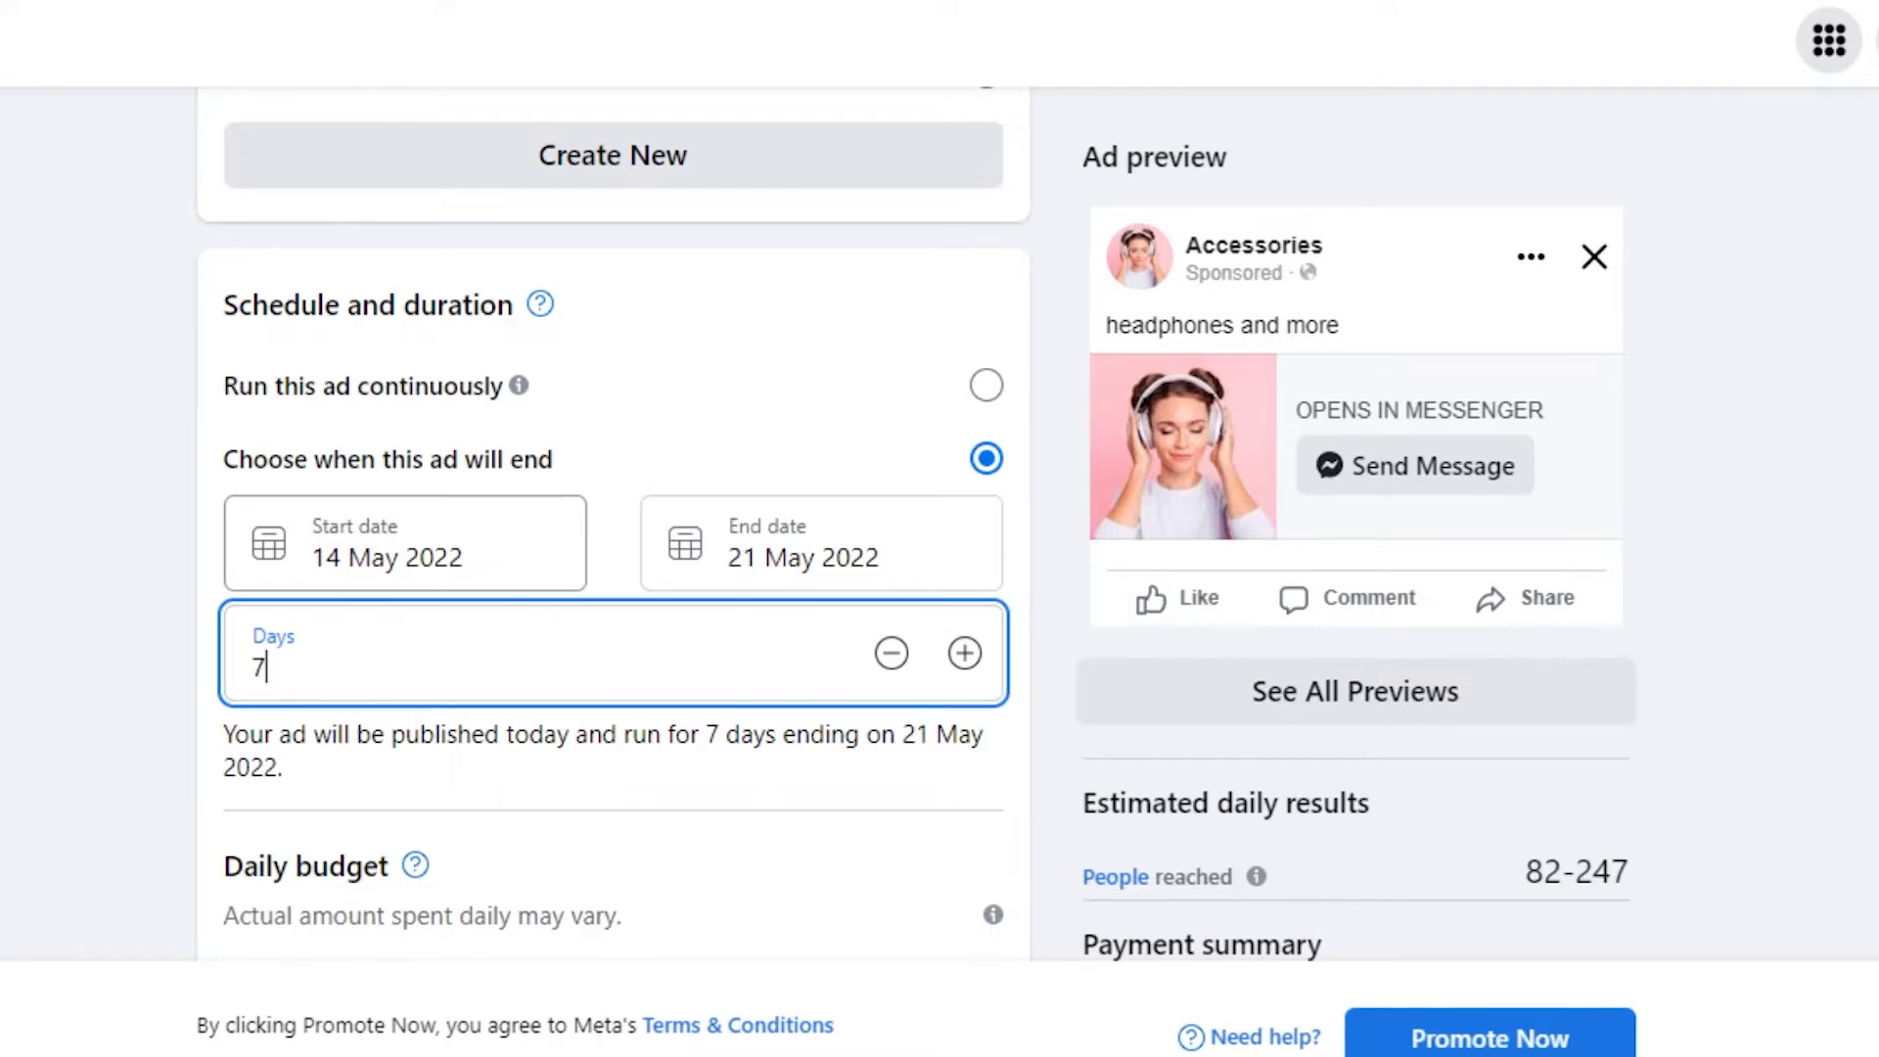
scroll(1342, 616, "down", 6)
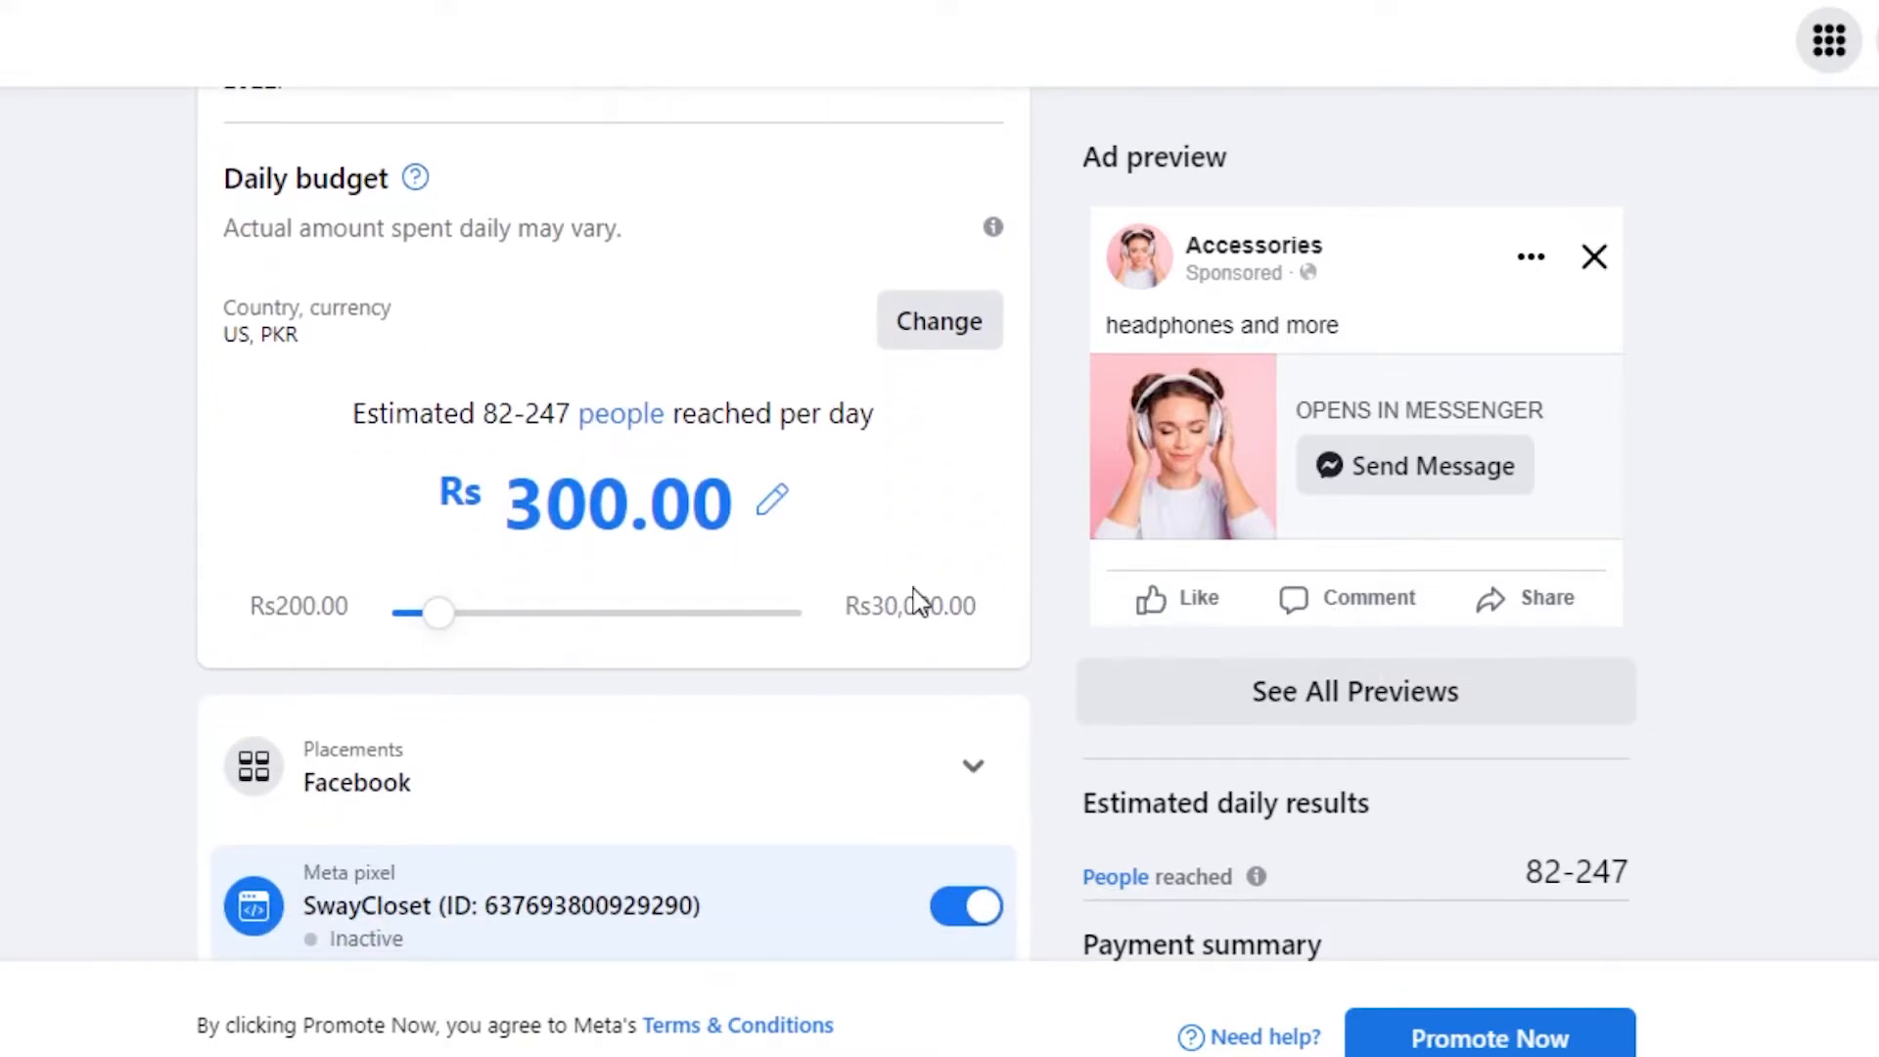
- Settle the daily budget at Rs 200.00, totalling Rs 1400.00 over 7 days
left_click_drag(453, 616, 561, 636)
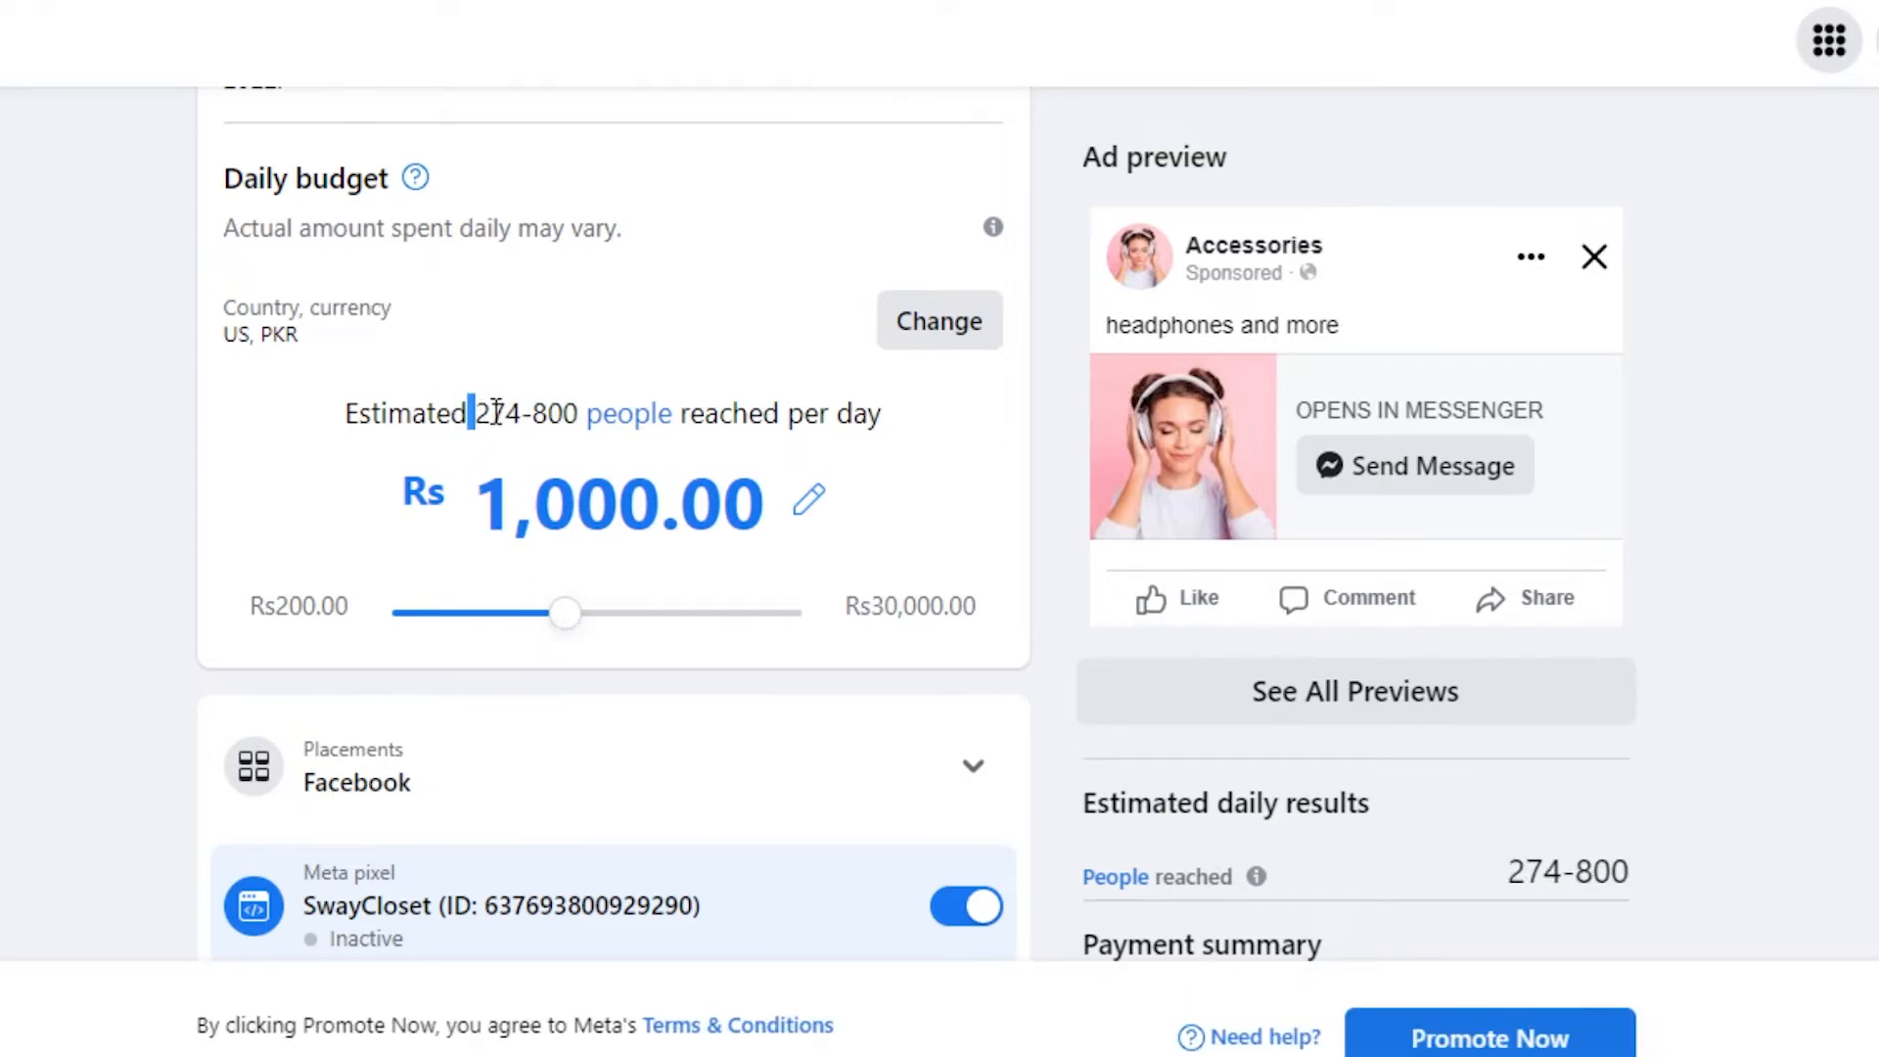
left_click_drag(496, 411, 597, 415)
left_click(631, 381)
mouse_move(596, 609)
left_mouse_down()
mouse_move(508, 629)
mouse_move(373, 621)
mouse_move(720, 574)
mouse_move(646, 638)
mouse_move(827, 659)
mouse_move(286, 612)
mouse_move(567, 633)
mouse_move(369, 608)
left_mouse_up()
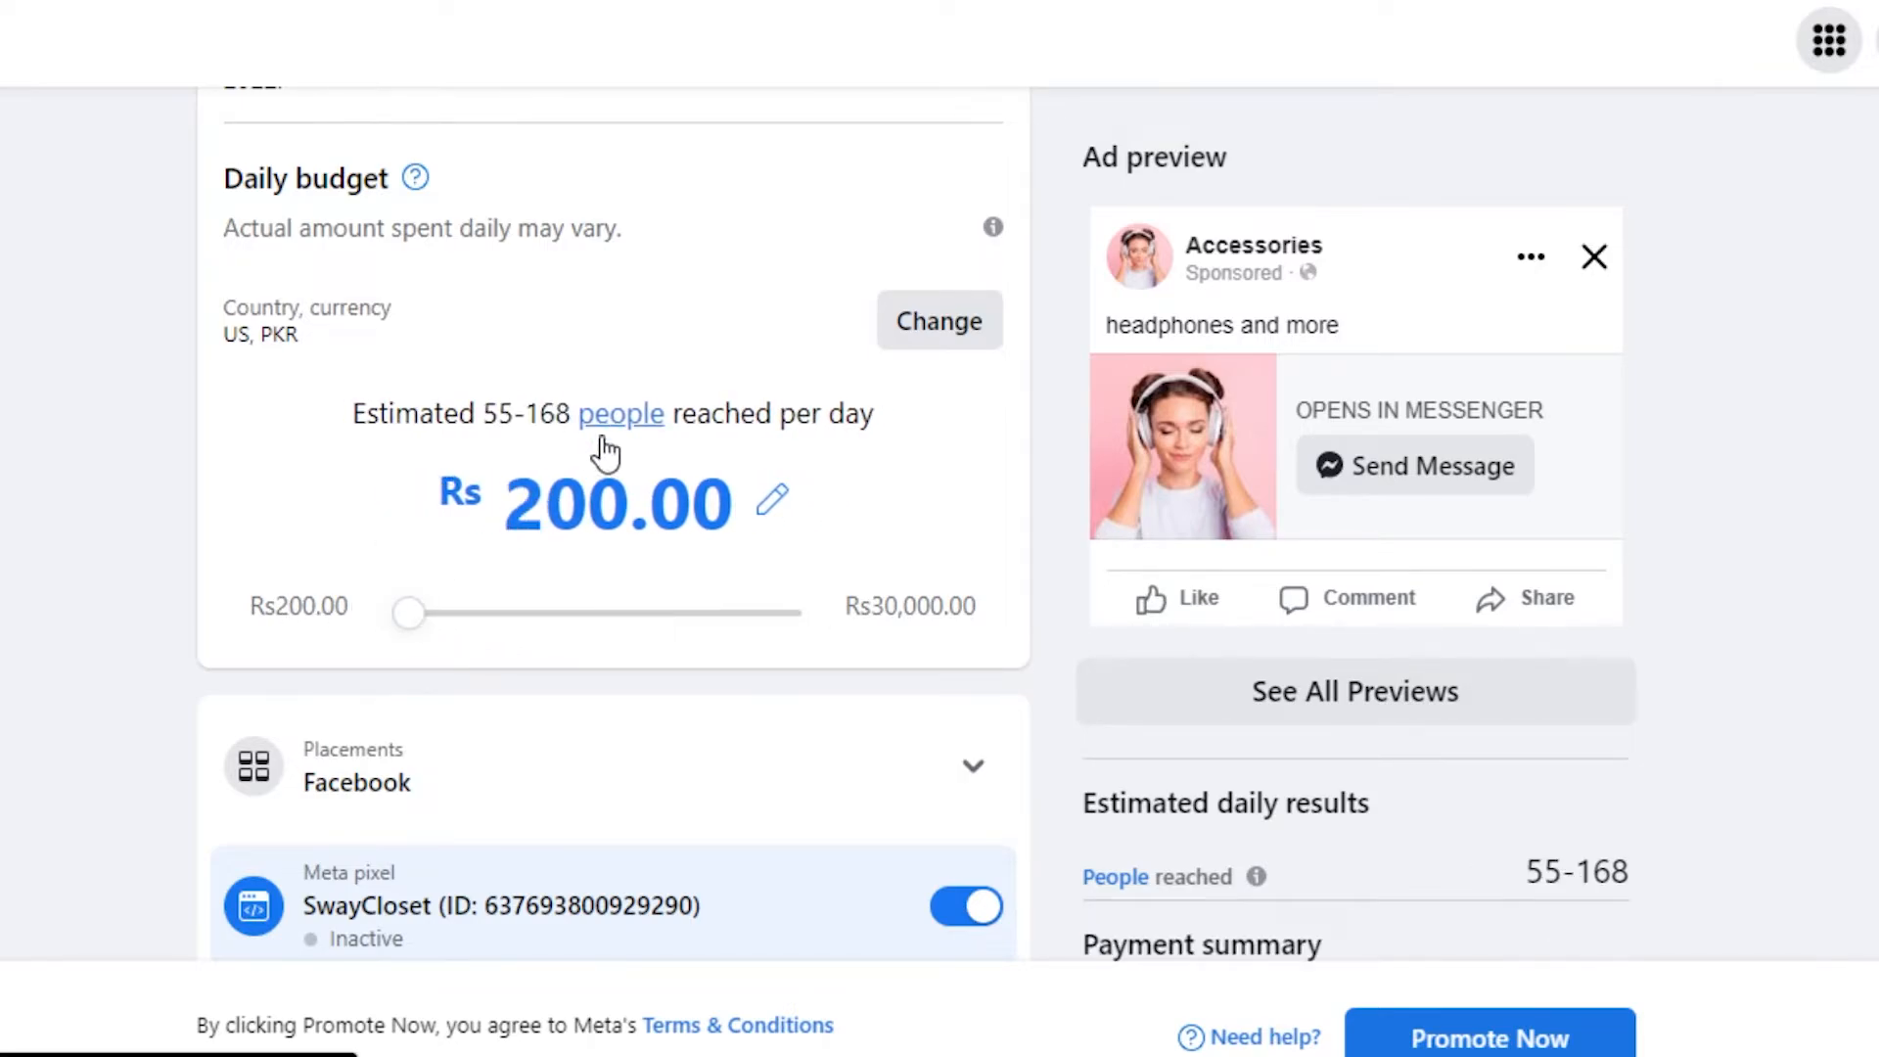
left_click(772, 500)
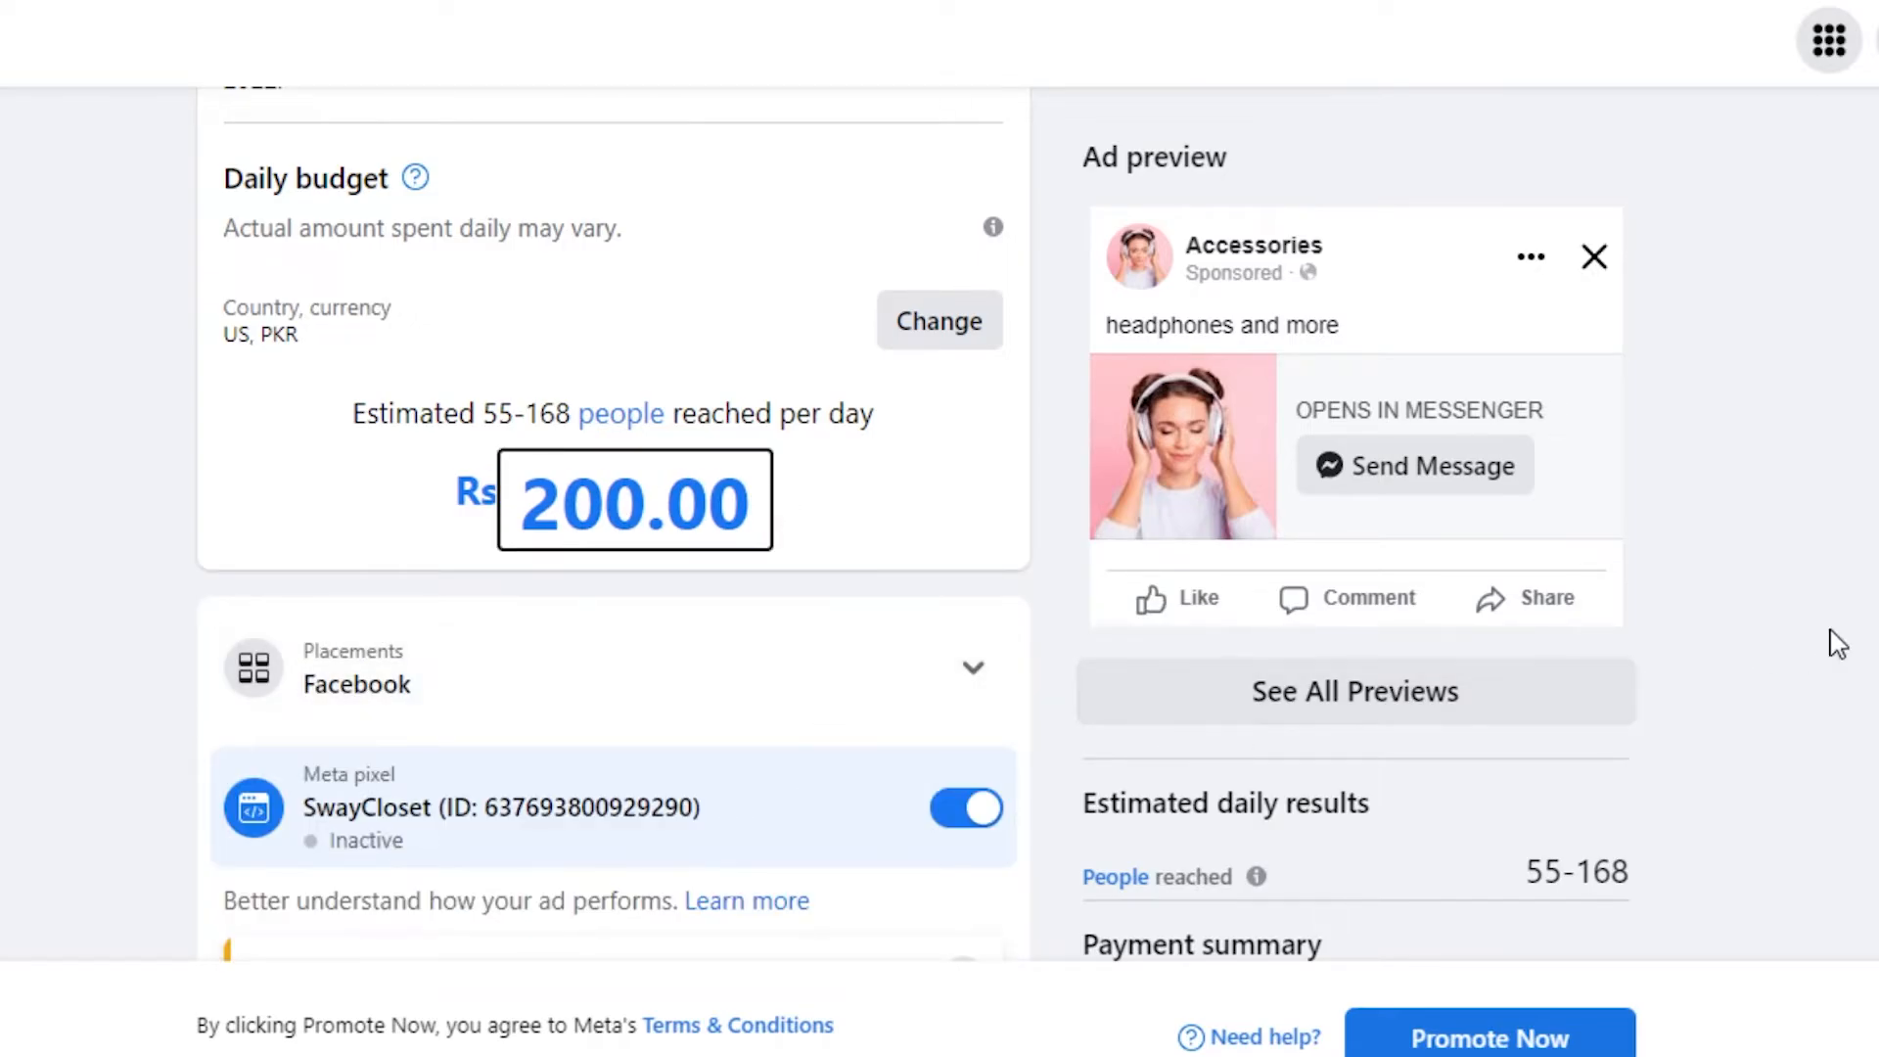
scroll(916, 524, "down", 10)
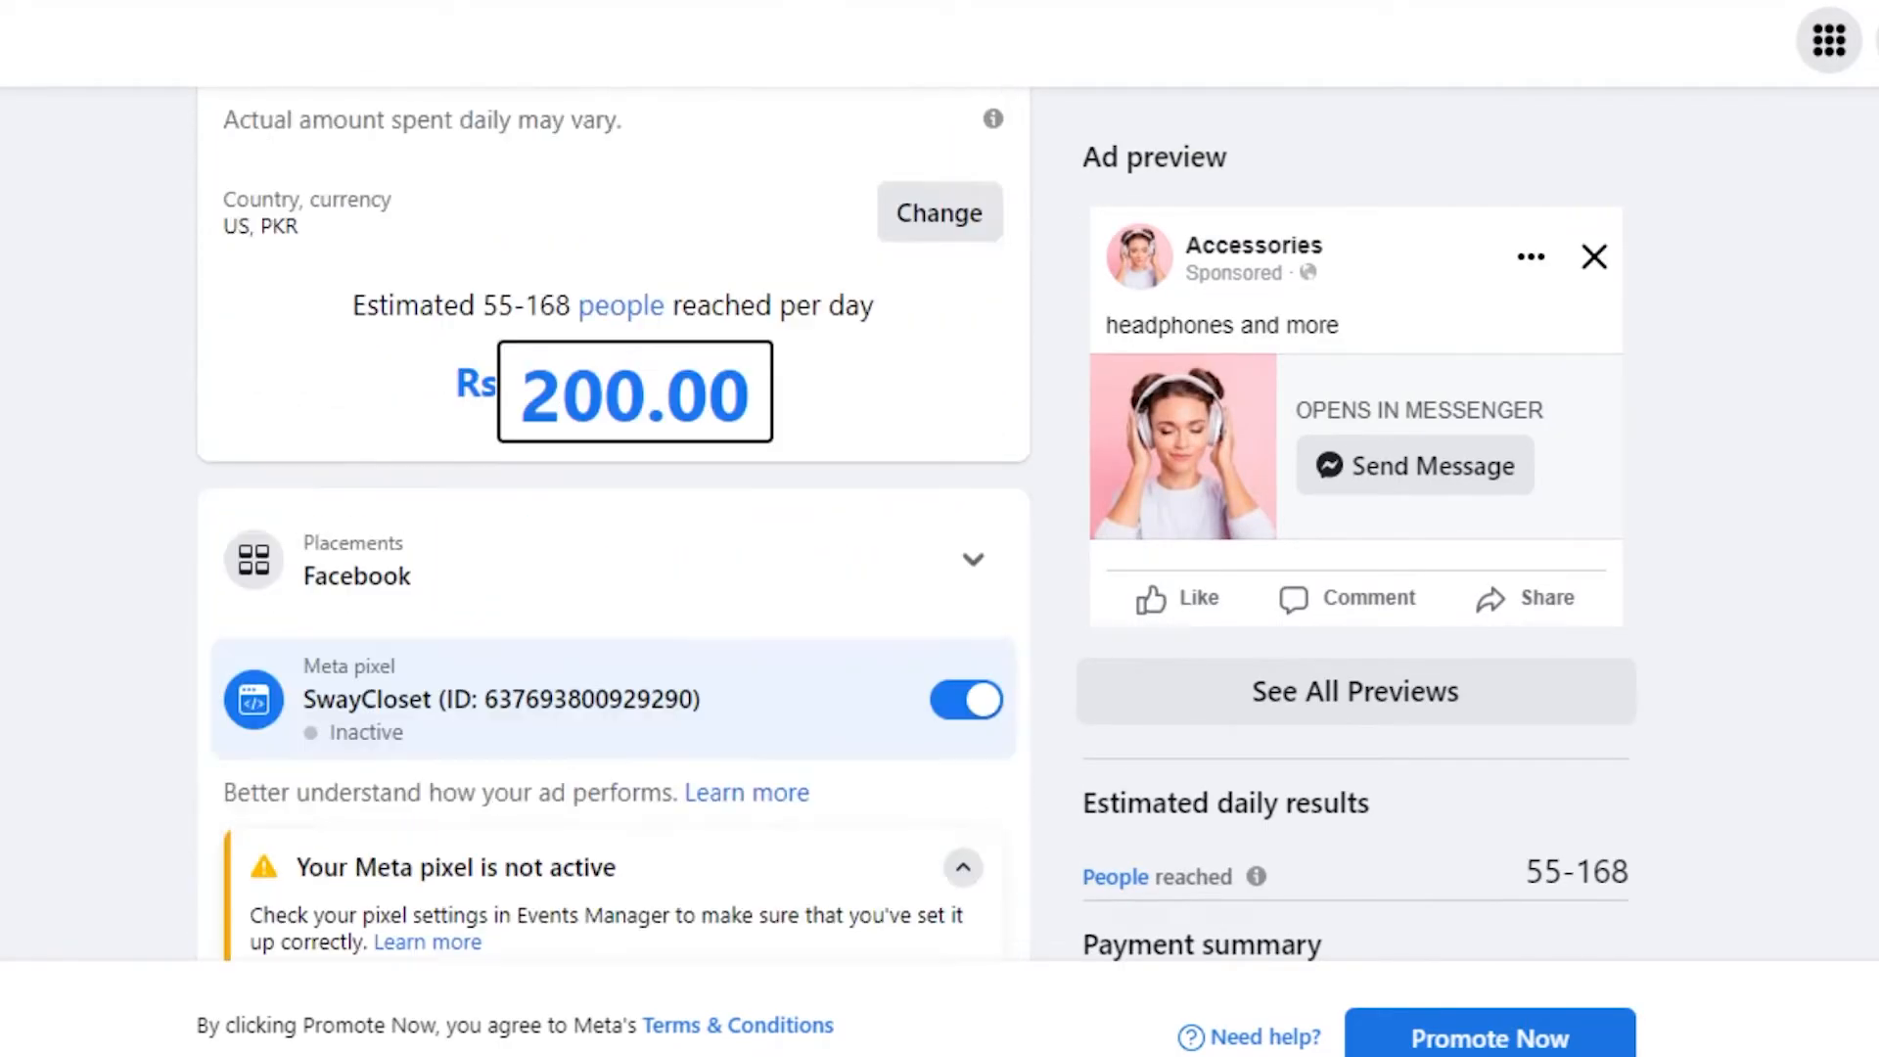
scroll(614, 524, "down", 8)
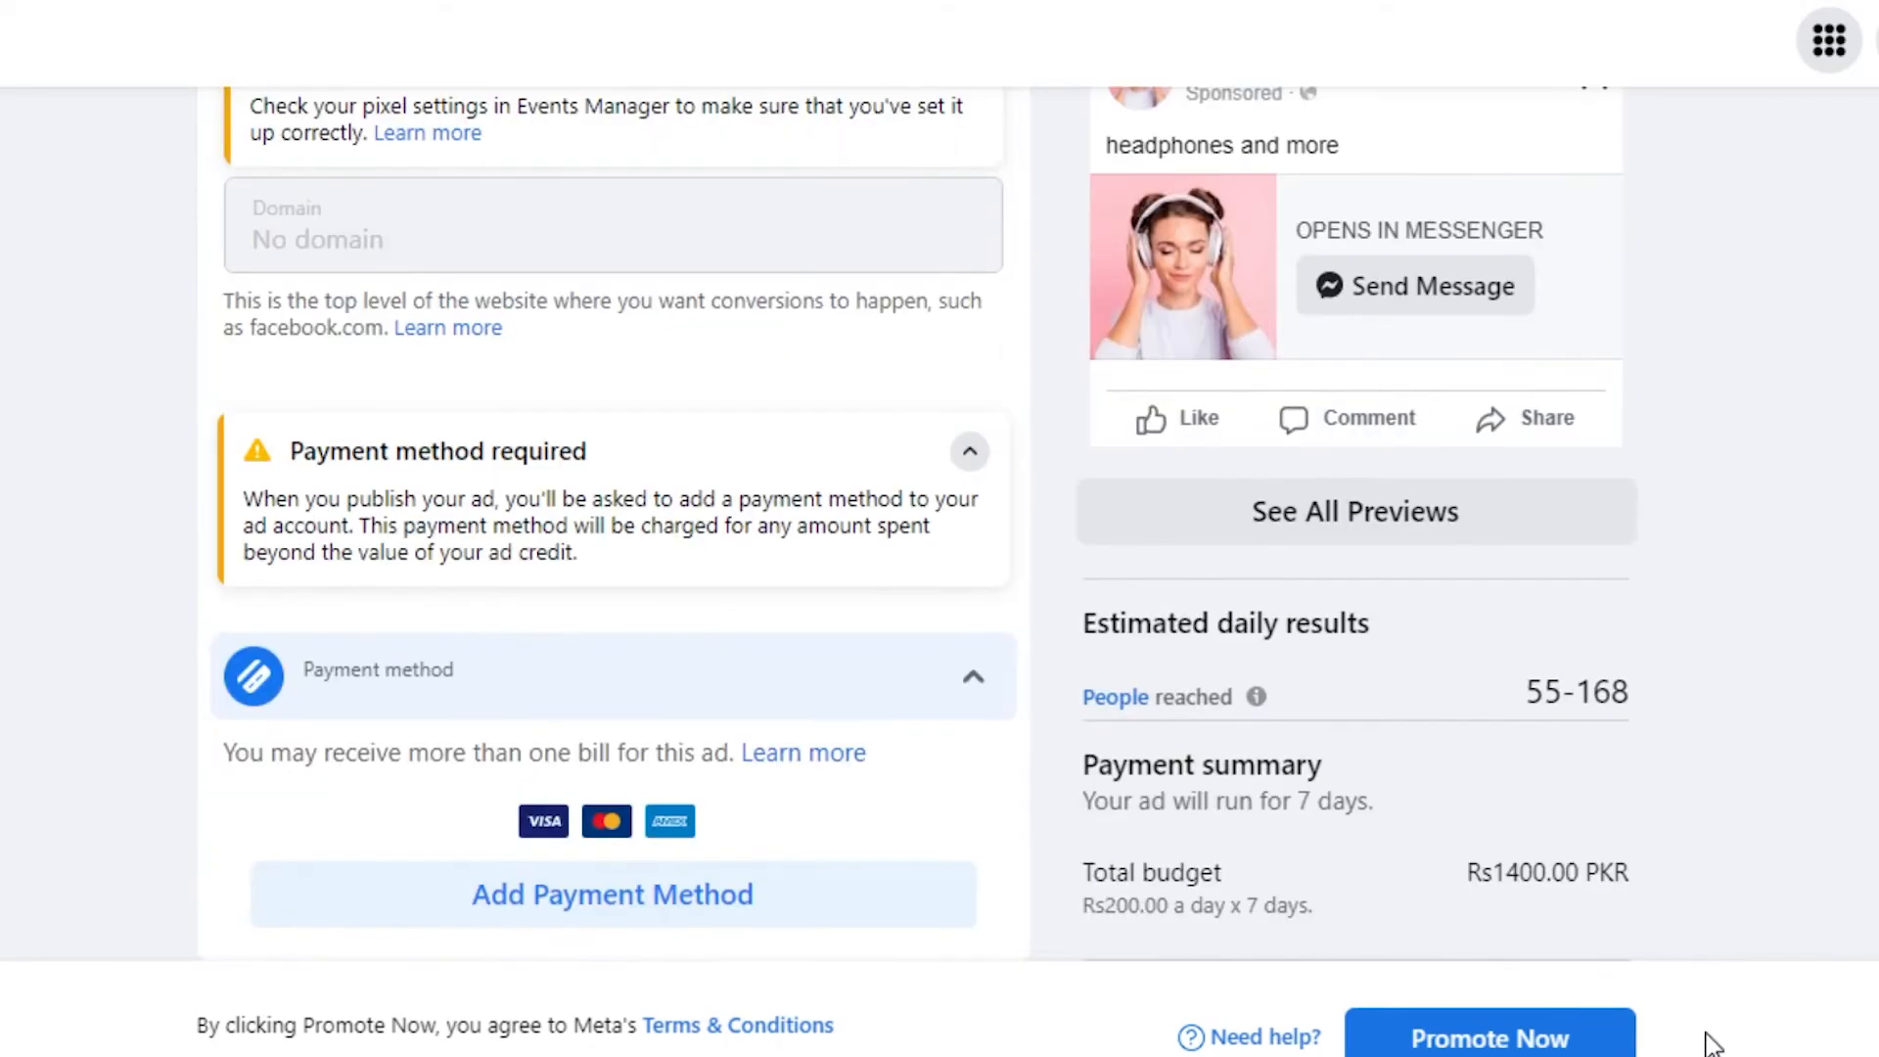
left_click(578, 902)
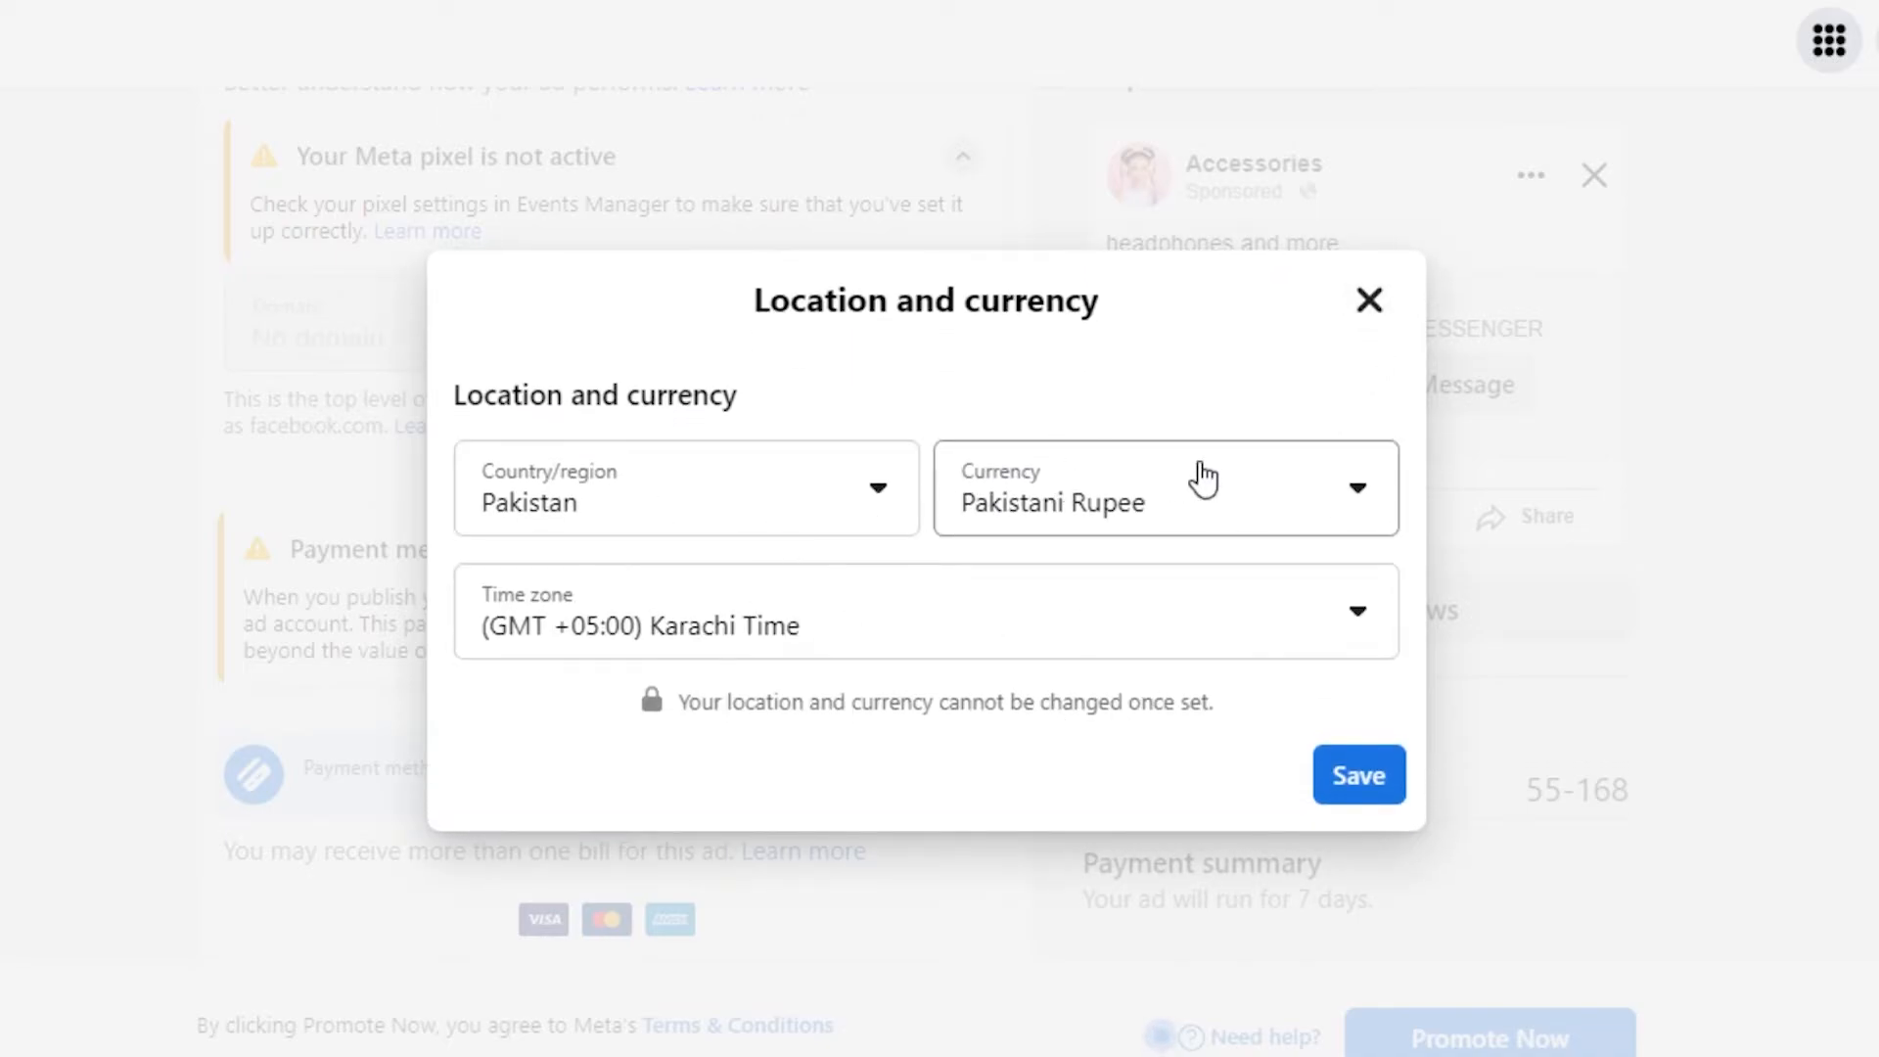
left_click(1363, 303)
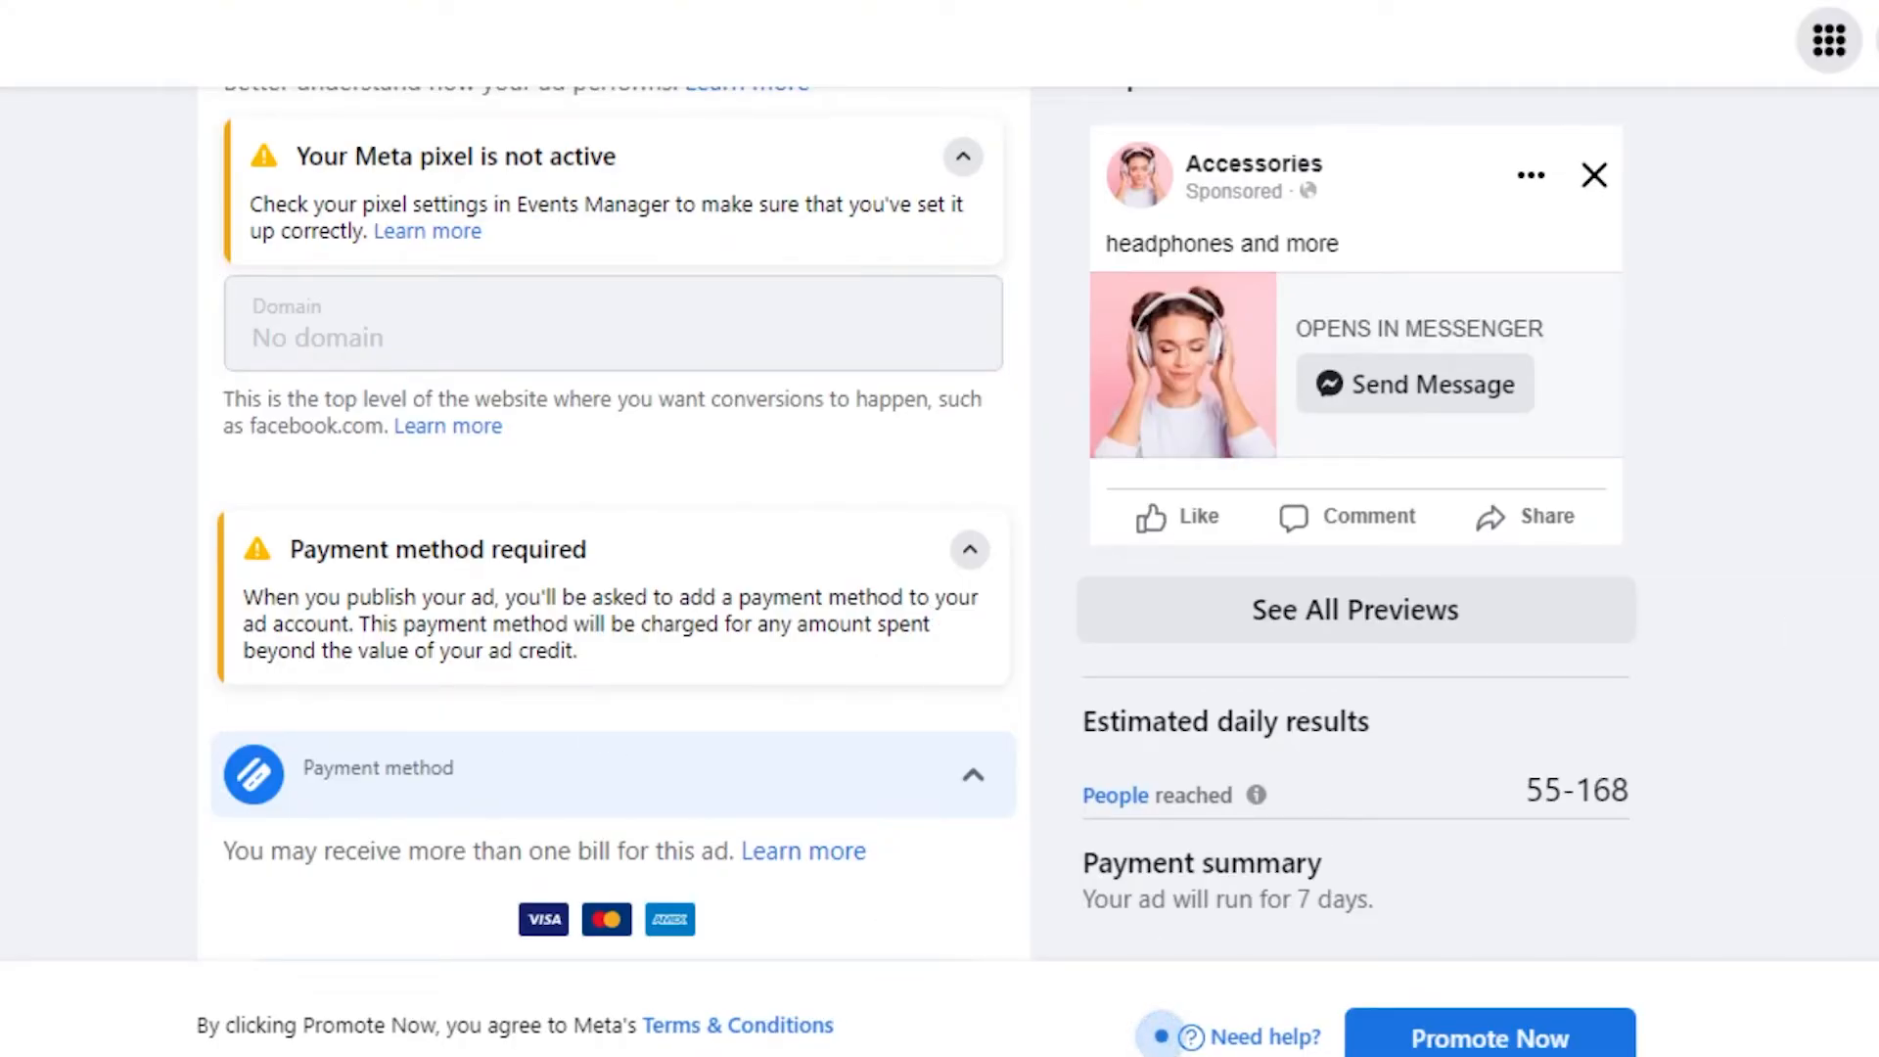
scroll(939, 524, "up", 20)
scroll(1161, 1036, "down", 20)
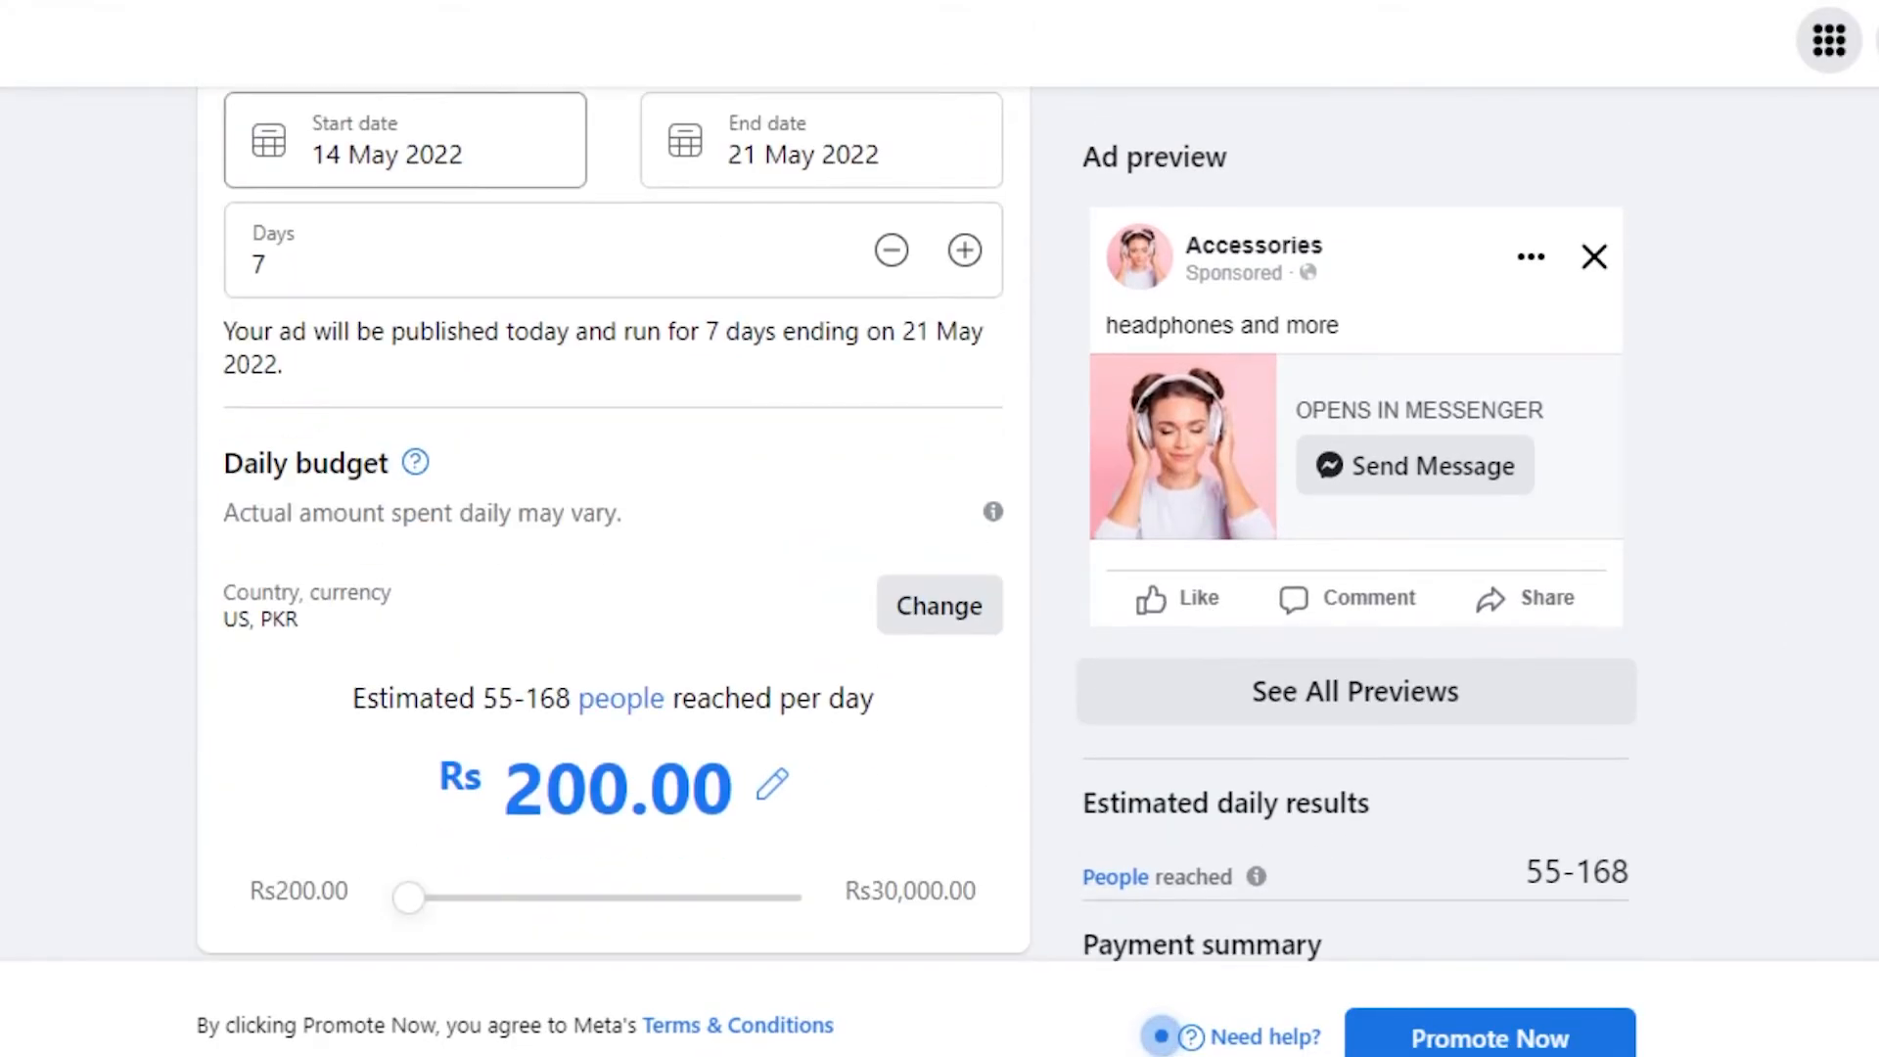
scroll(1160, 1036, "up", 15)
scroll(614, 528, "up", 8)
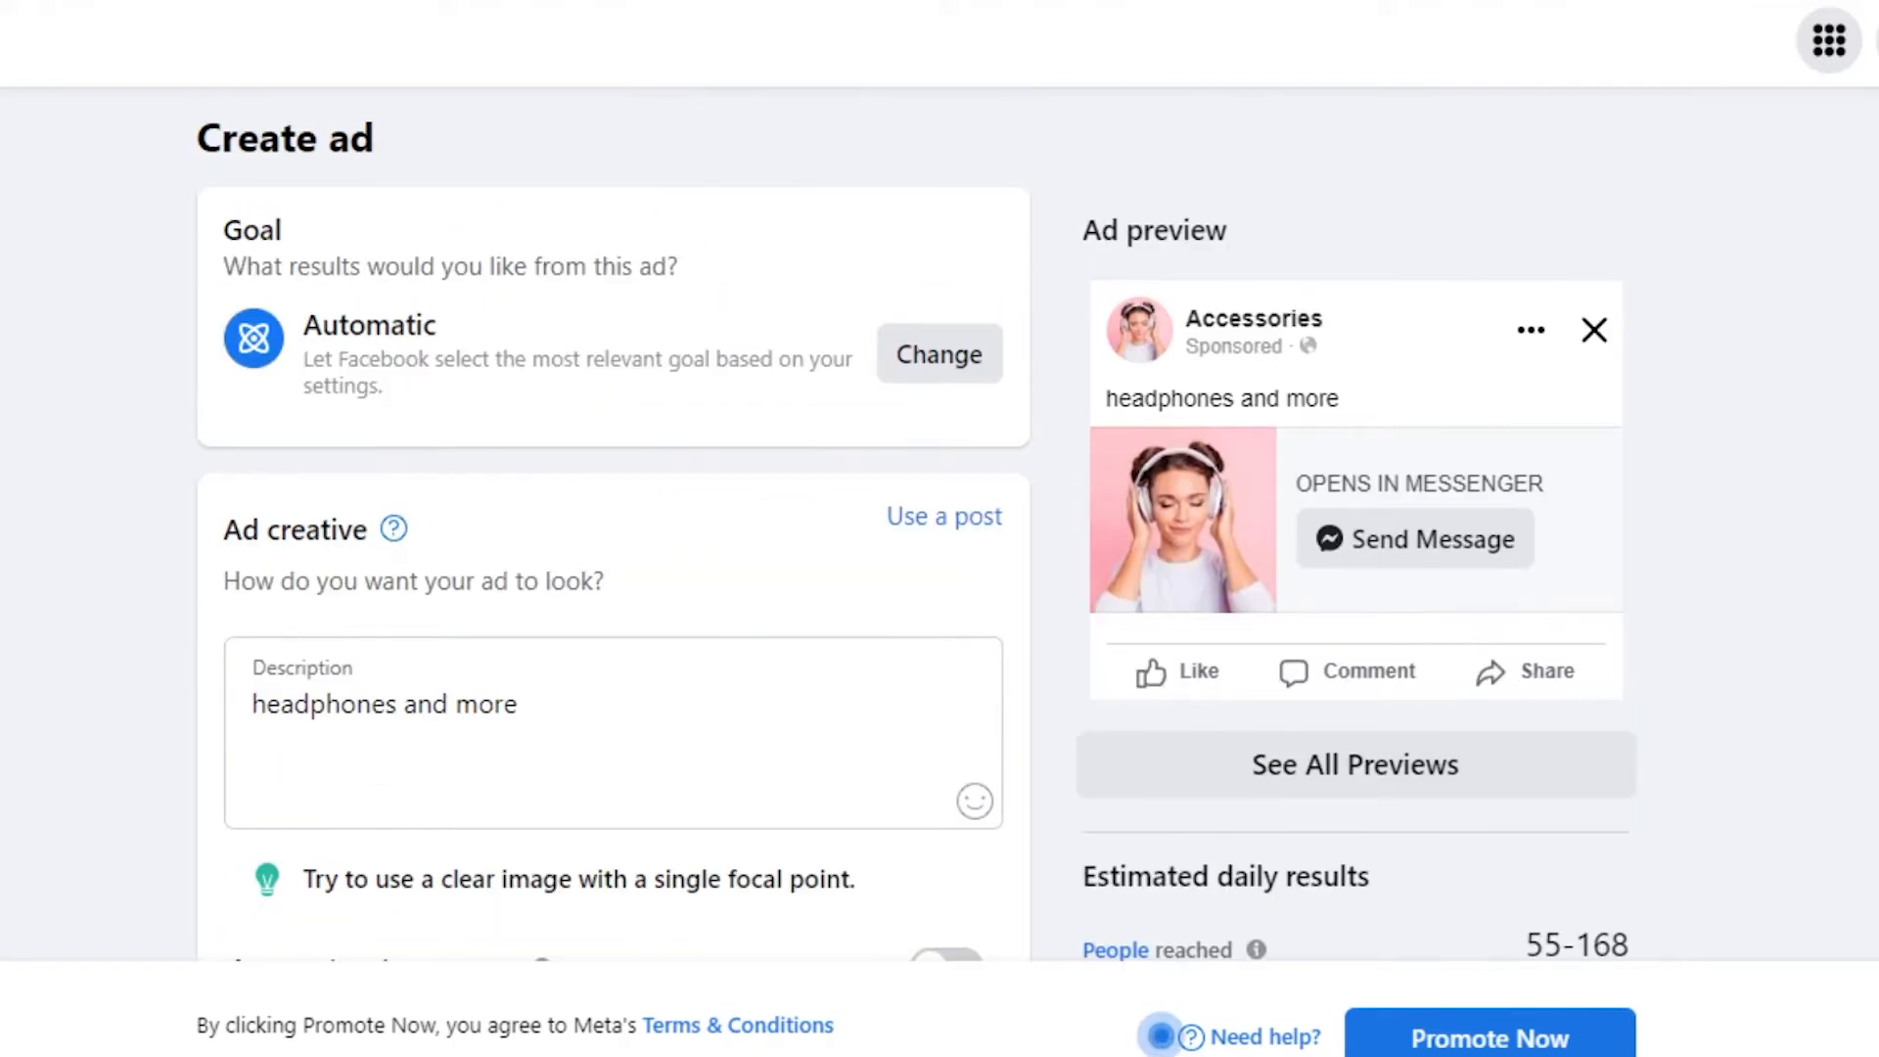
left_click(1315, 778)
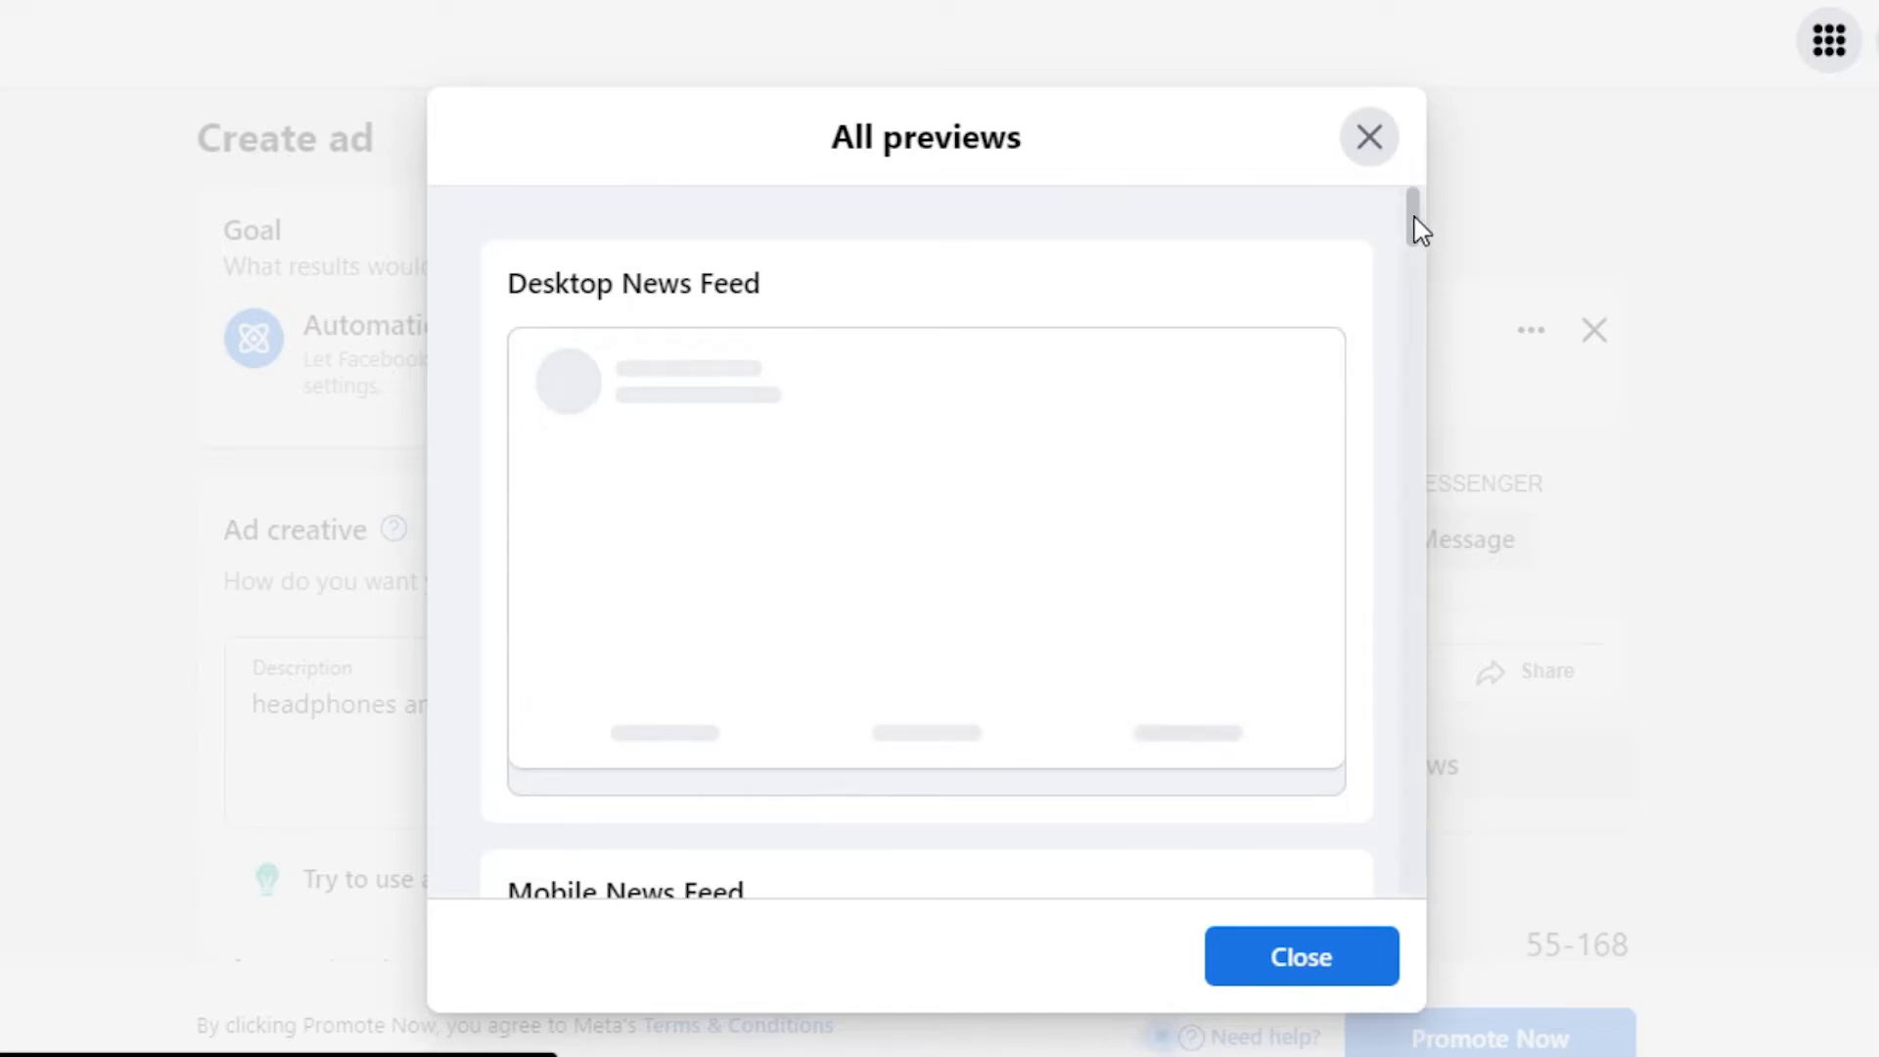
left_click_drag(1417, 225, 1434, 604)
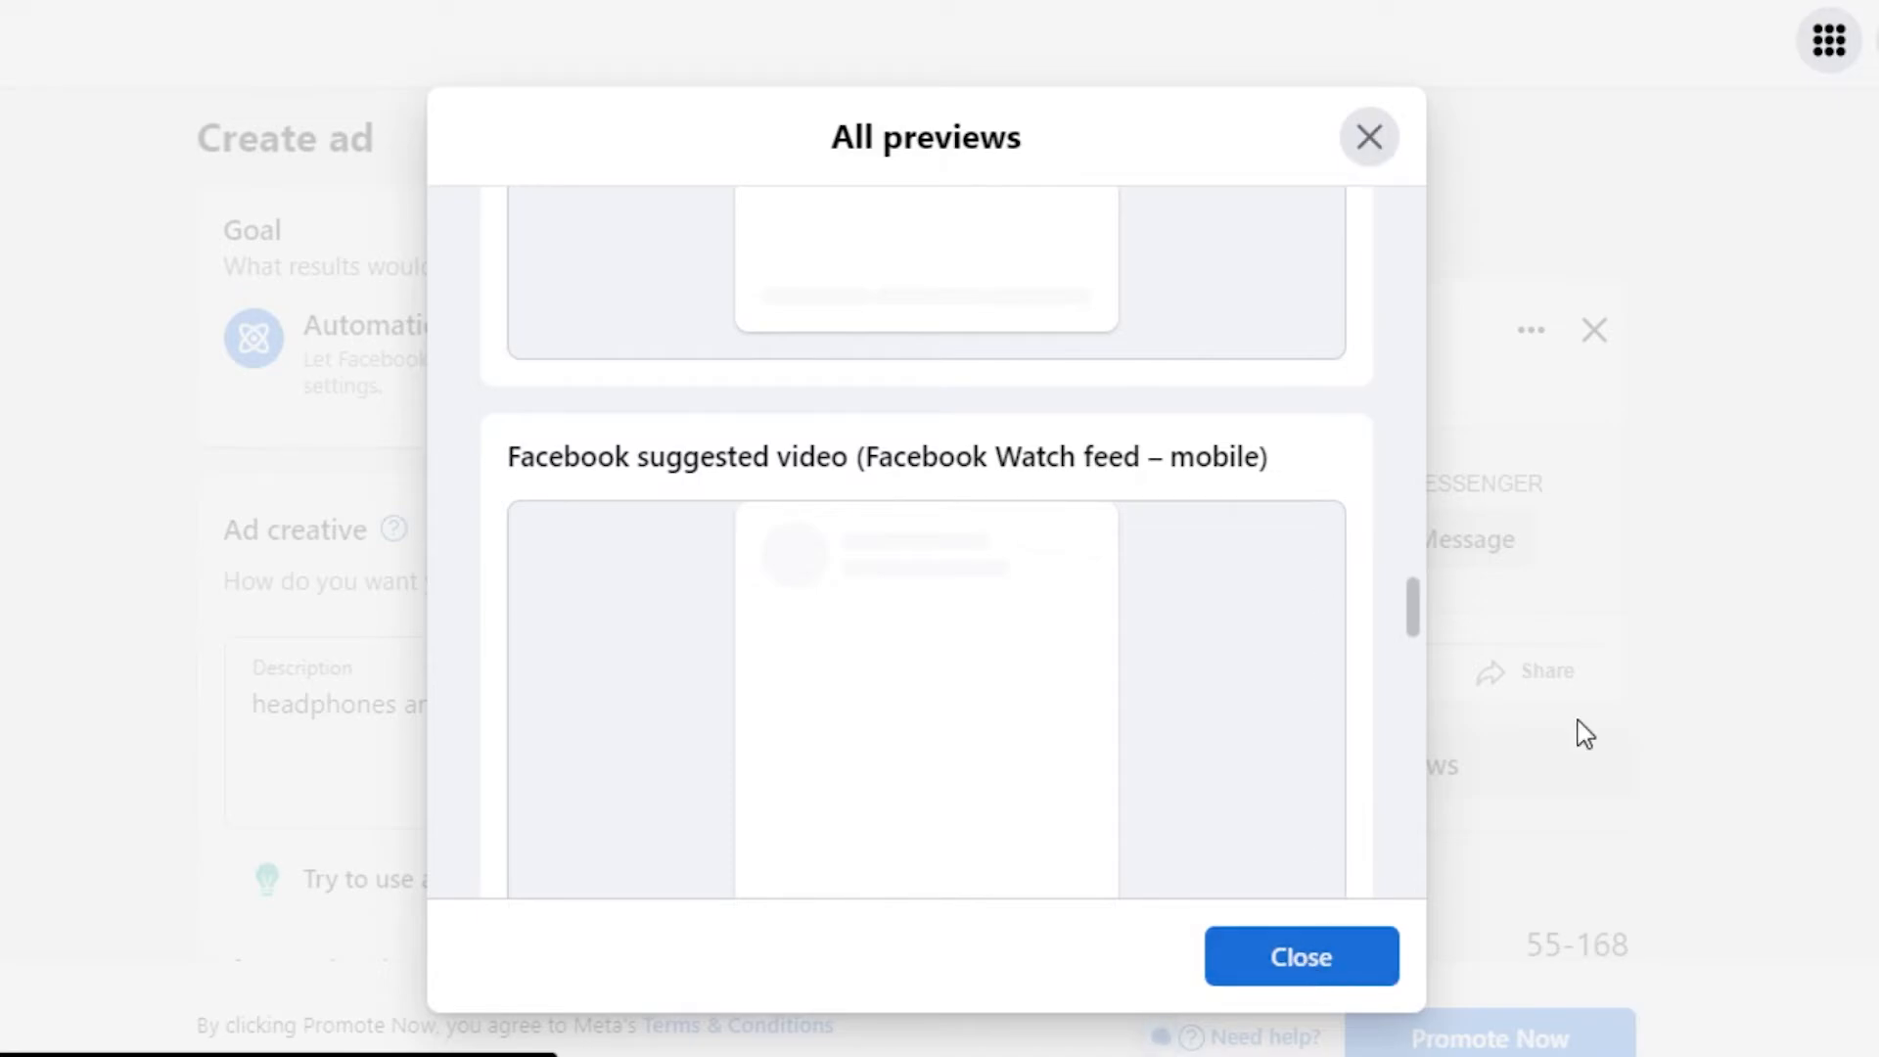
left_click(1302, 956)
scroll(613, 524, "down", 17)
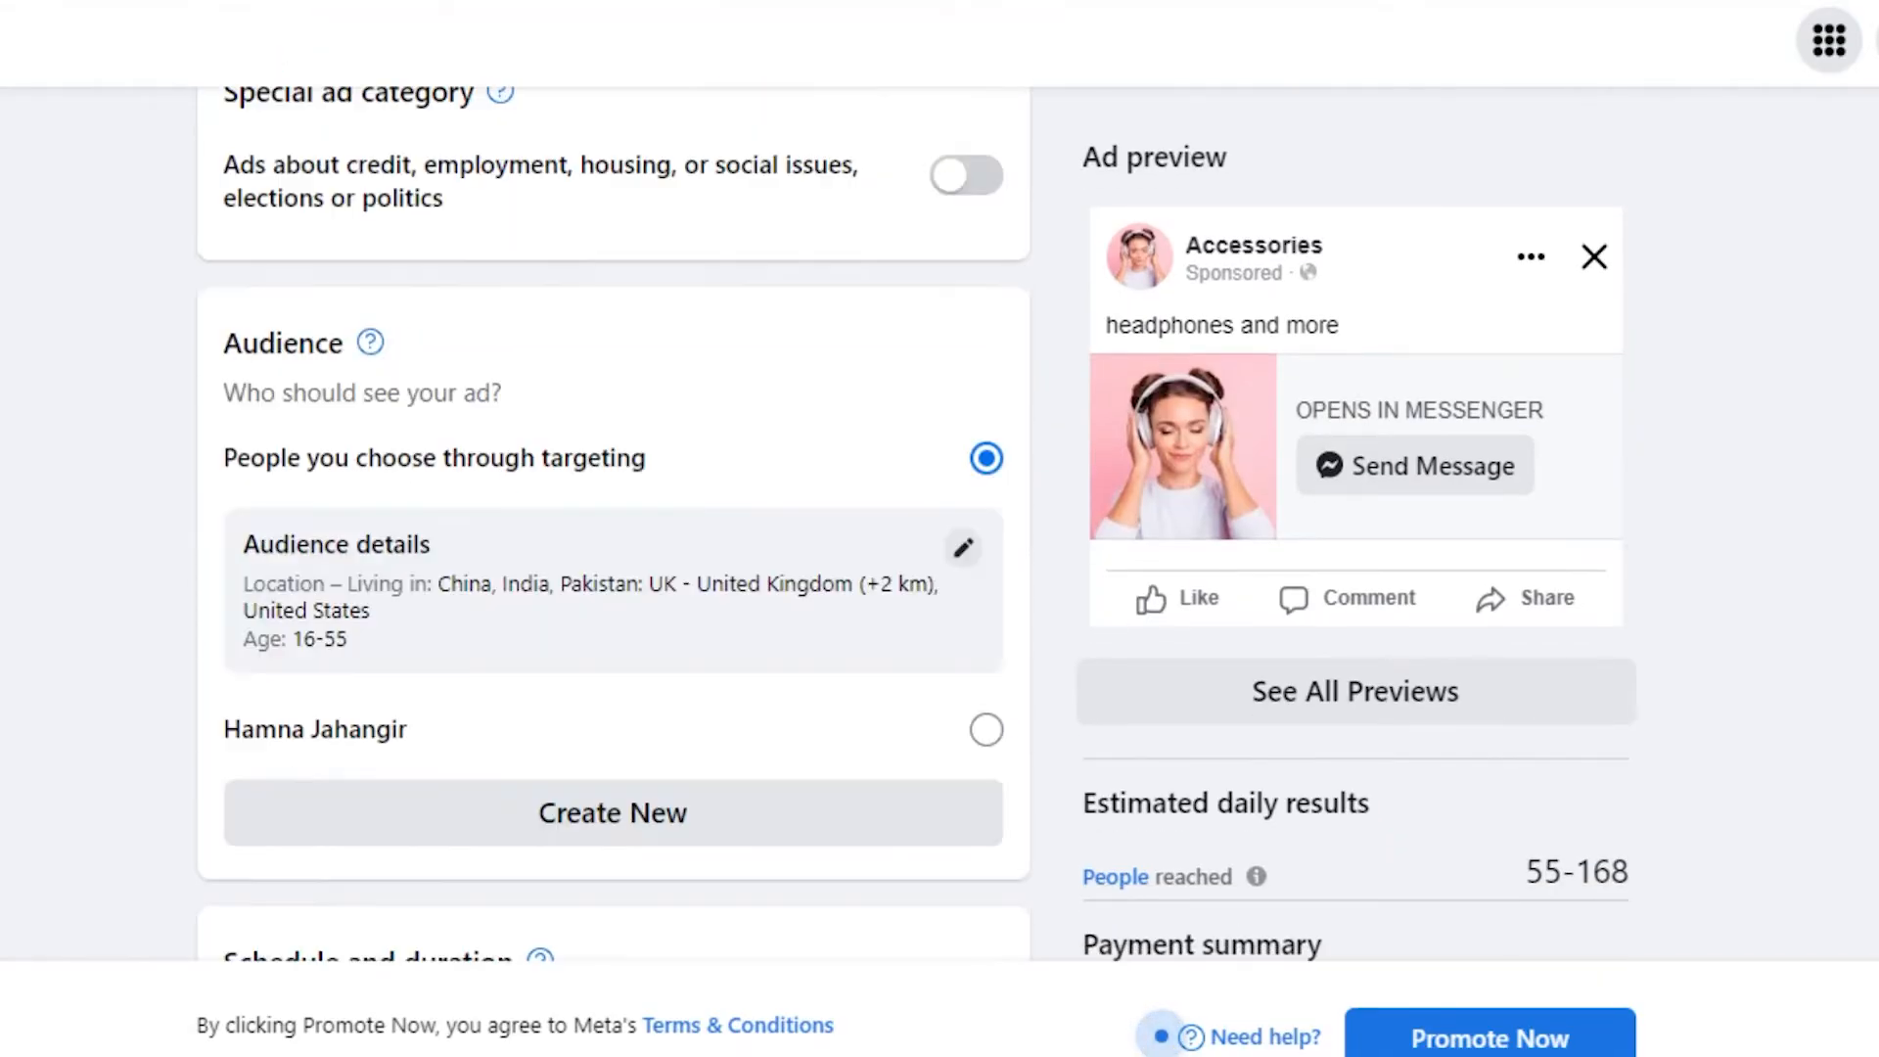
scroll(614, 524, "down", 5)
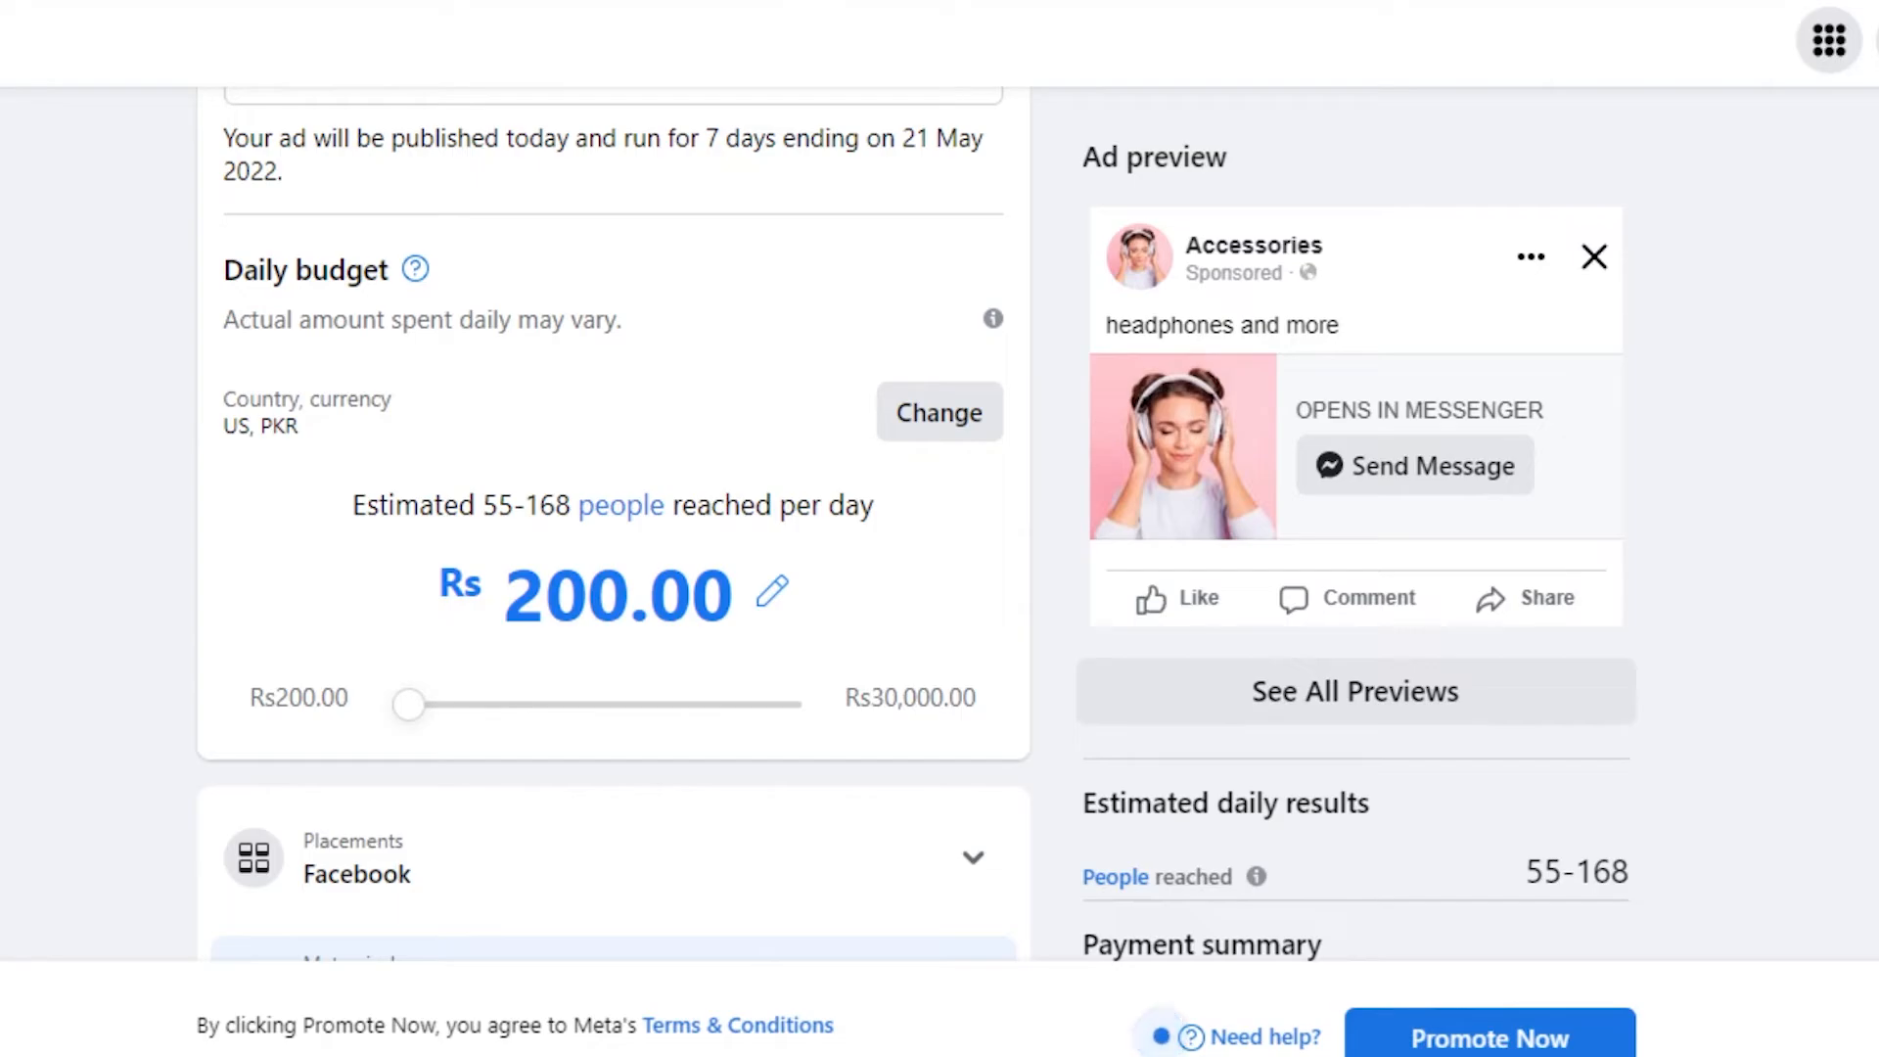
scroll(613, 523, "down", 9)
scroll(614, 523, "up", 20)
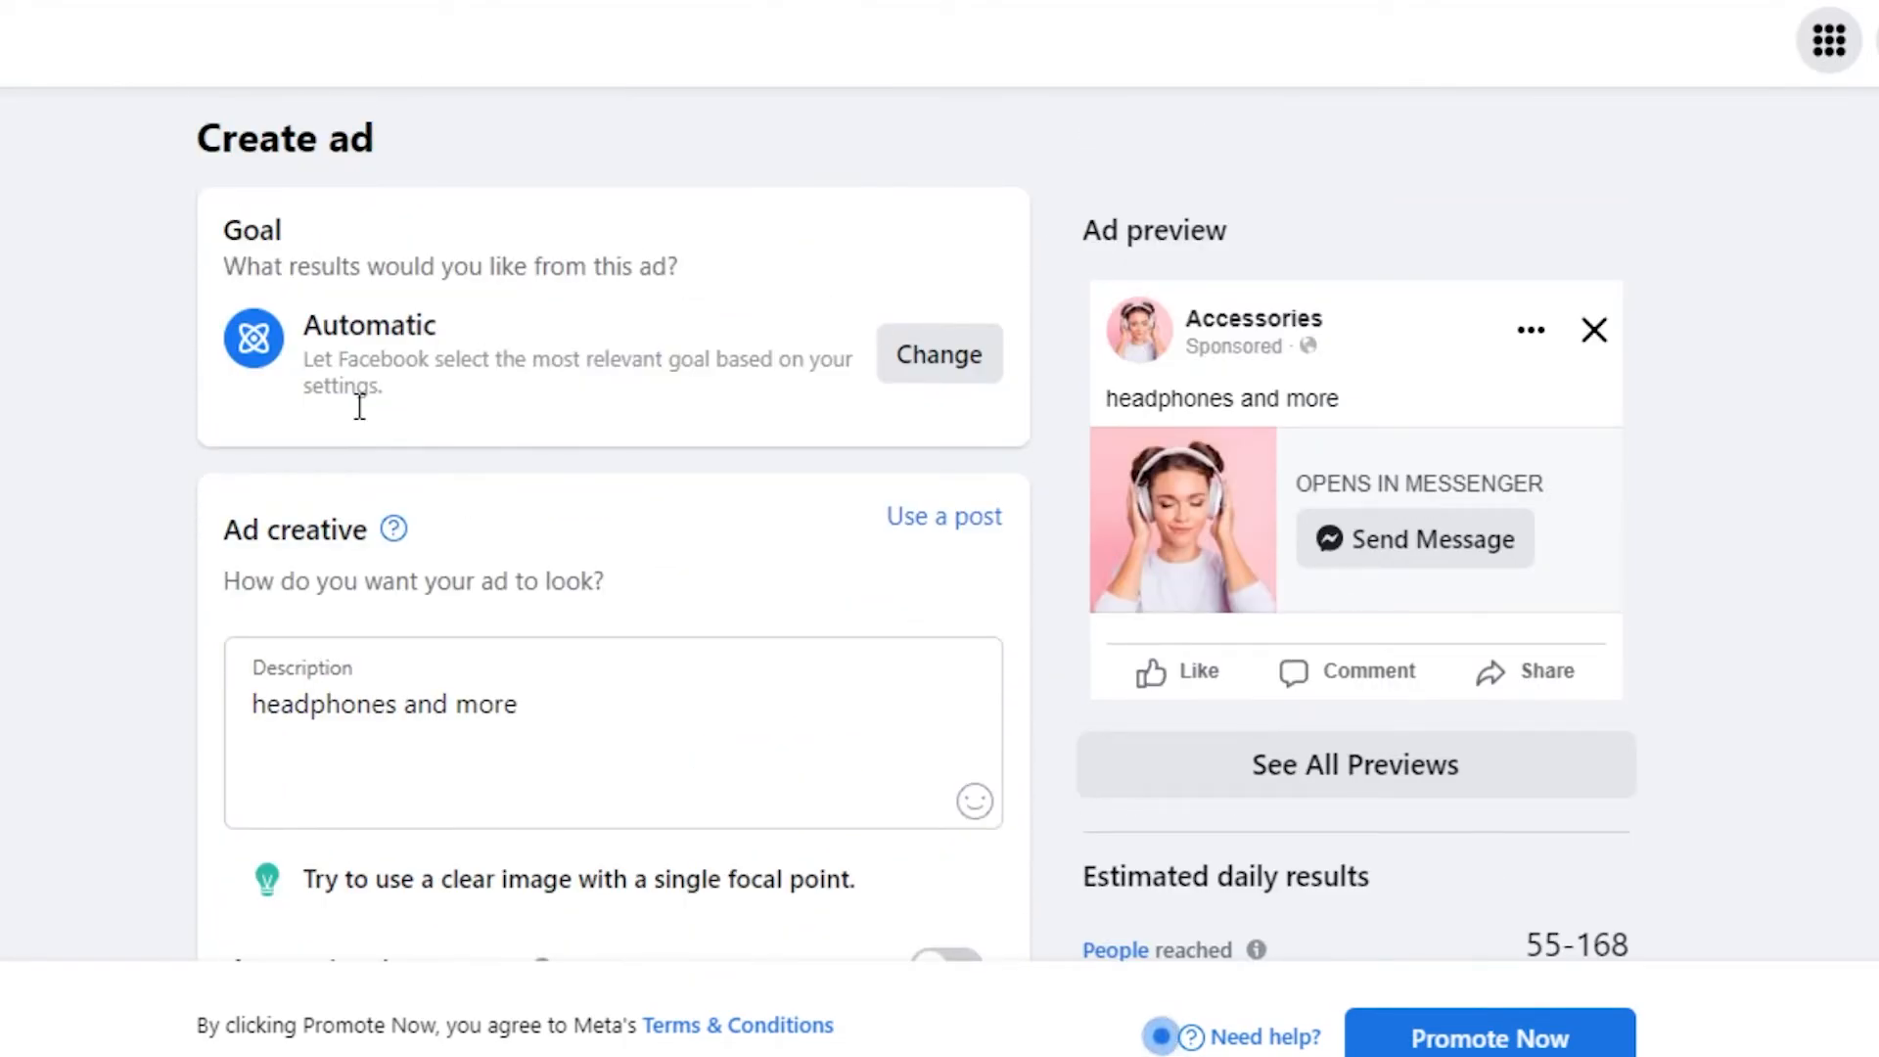
scroll(940, 121, "down", 15)
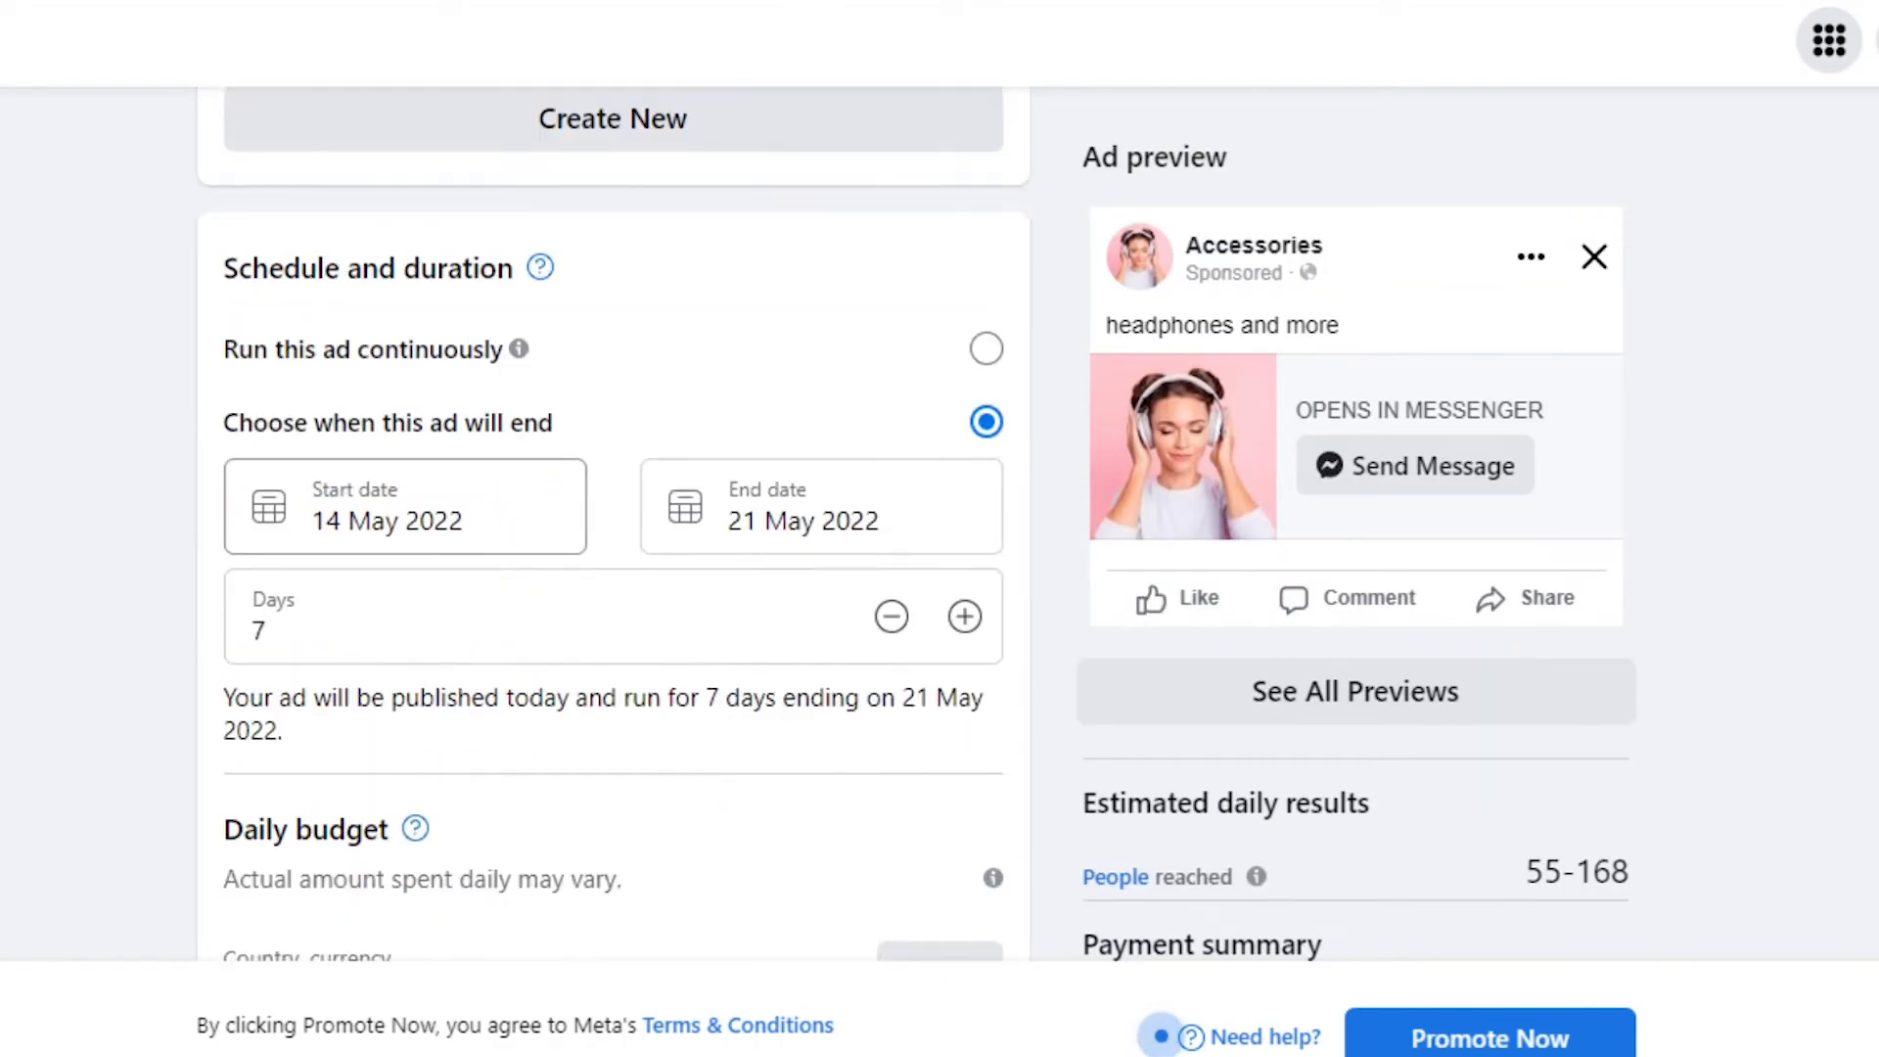
scroll(613, 524, "down", 18)
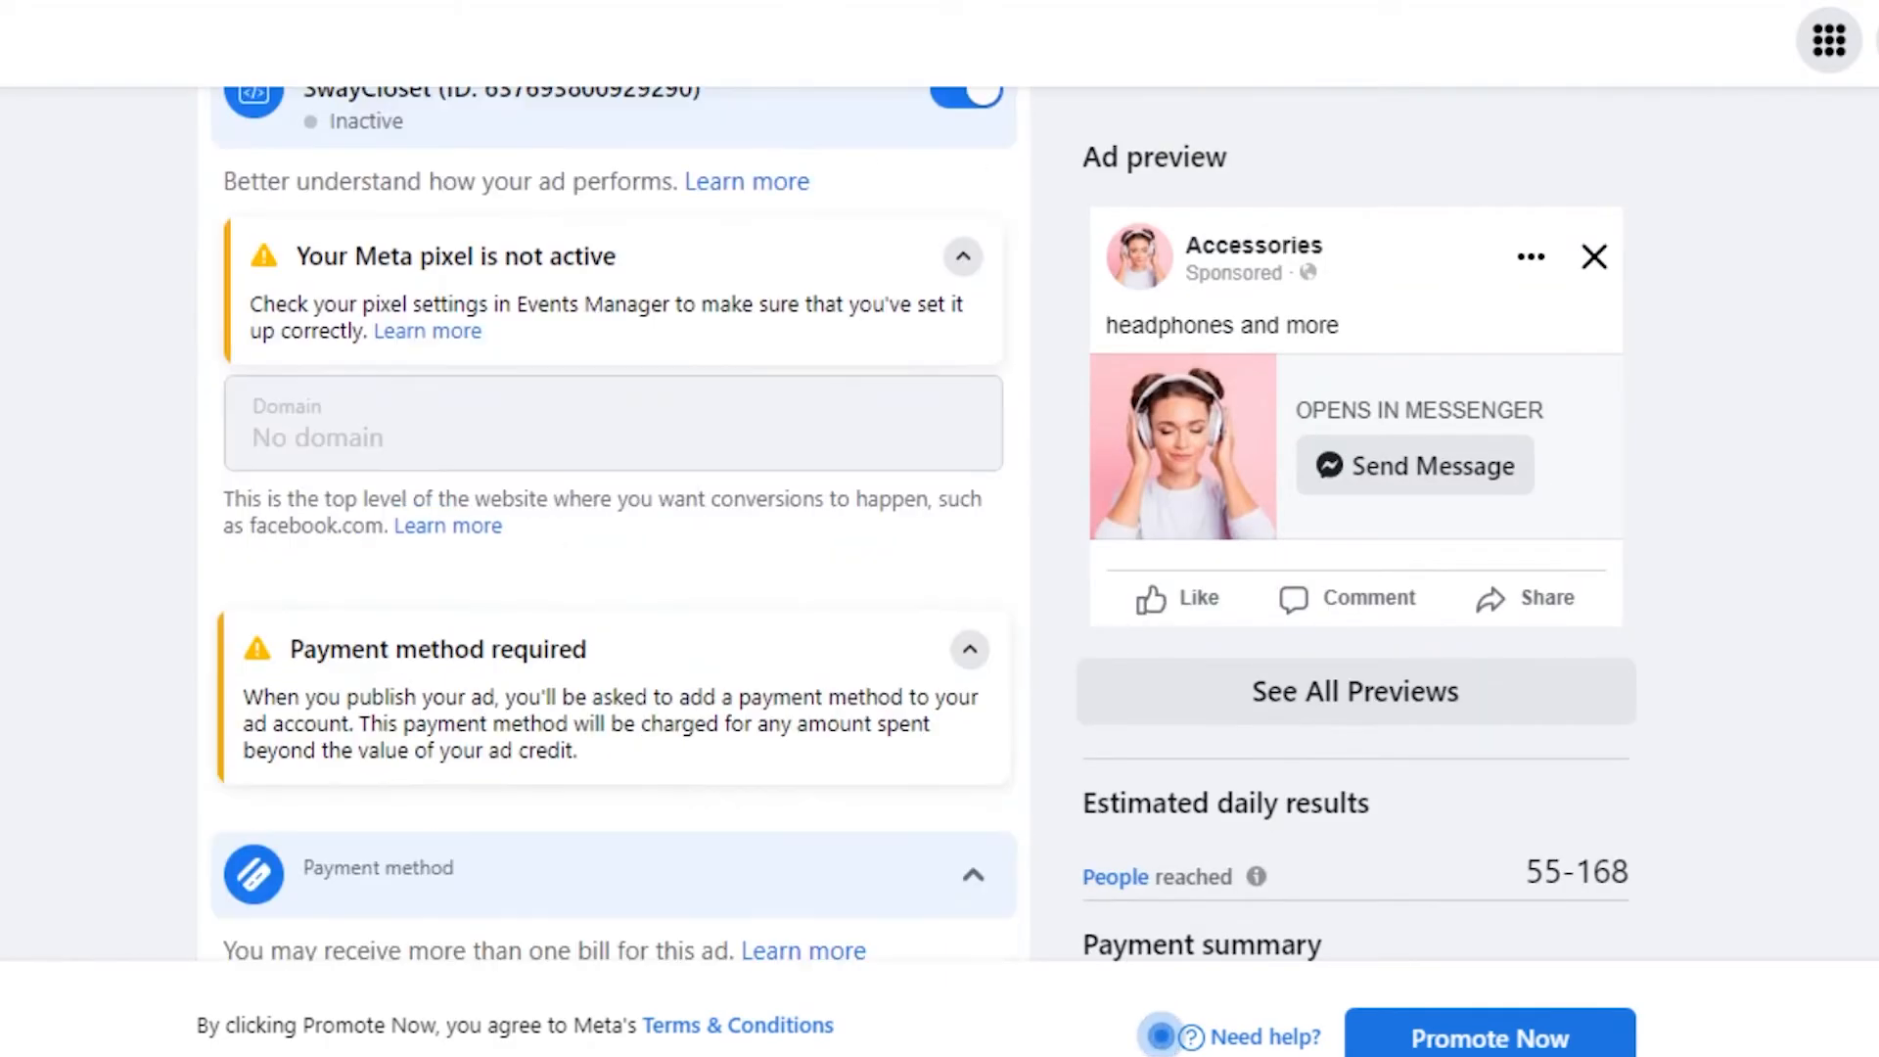
scroll(1161, 1035, "up", 20)
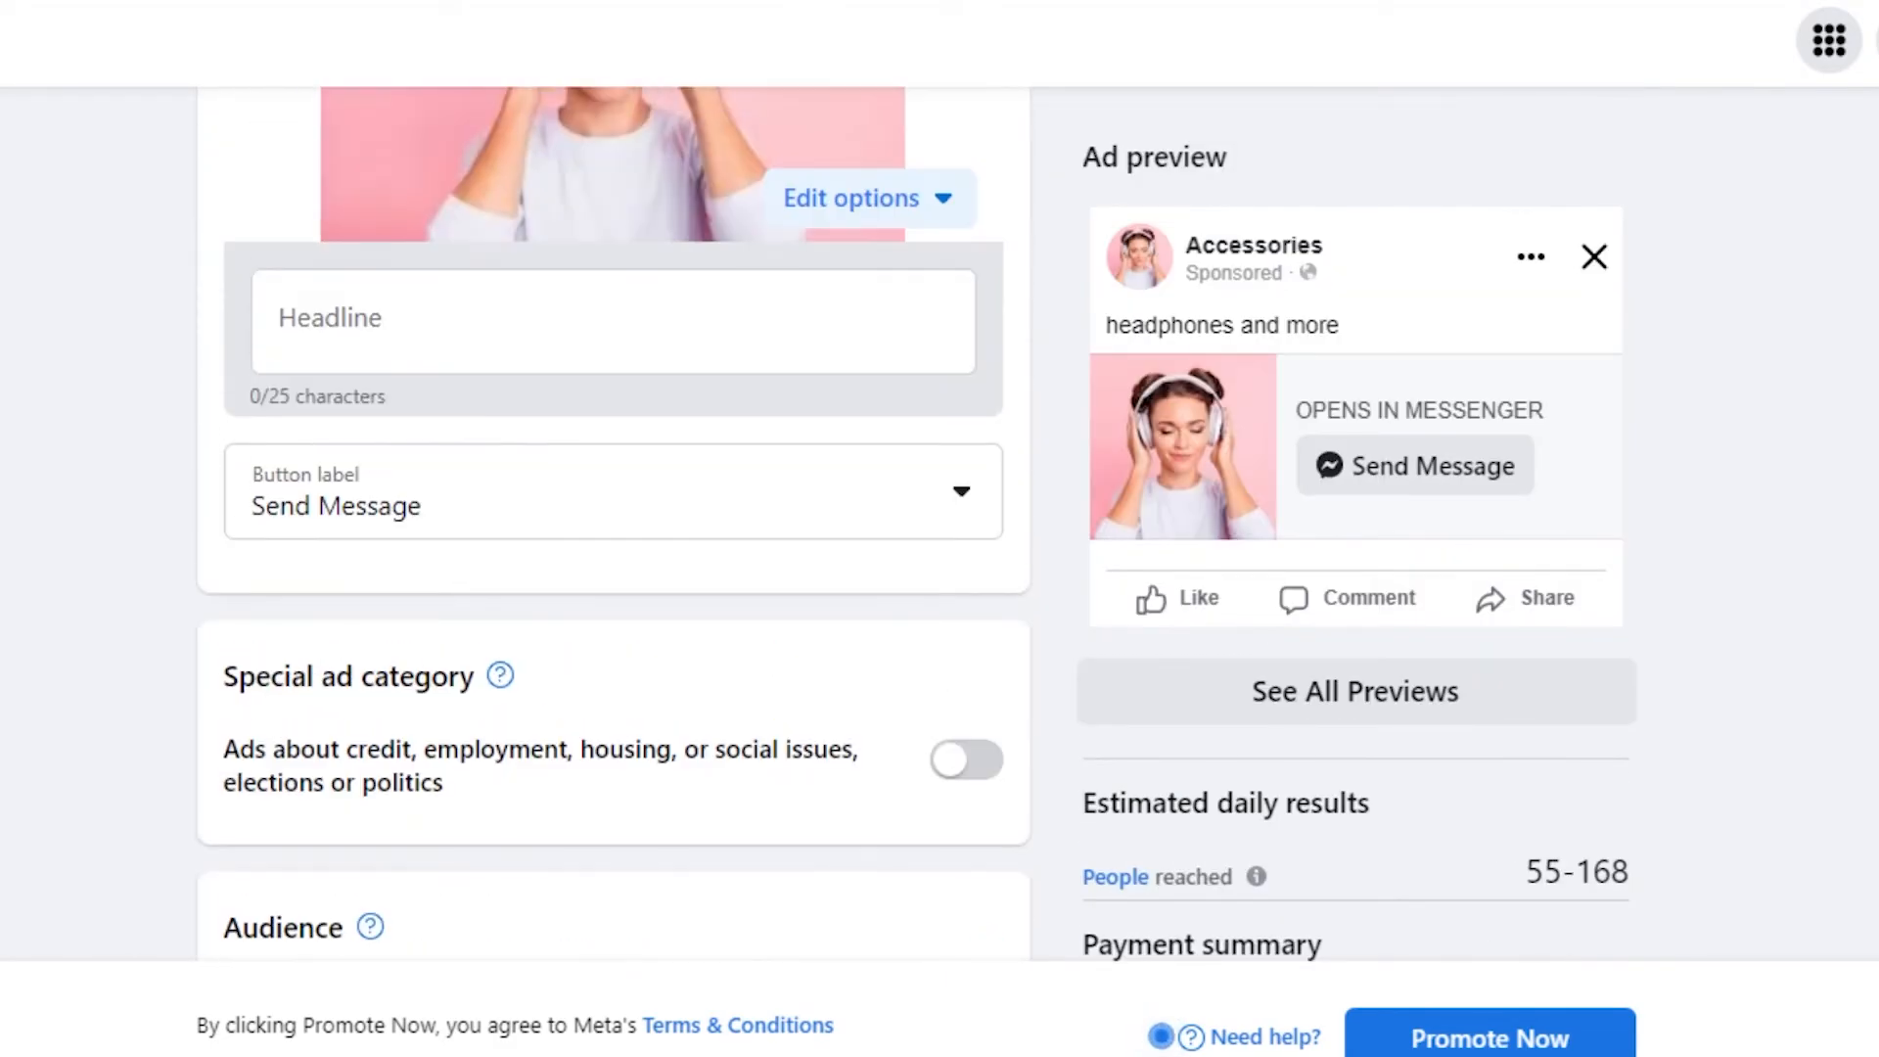
scroll(1535, 227, "up", 8)
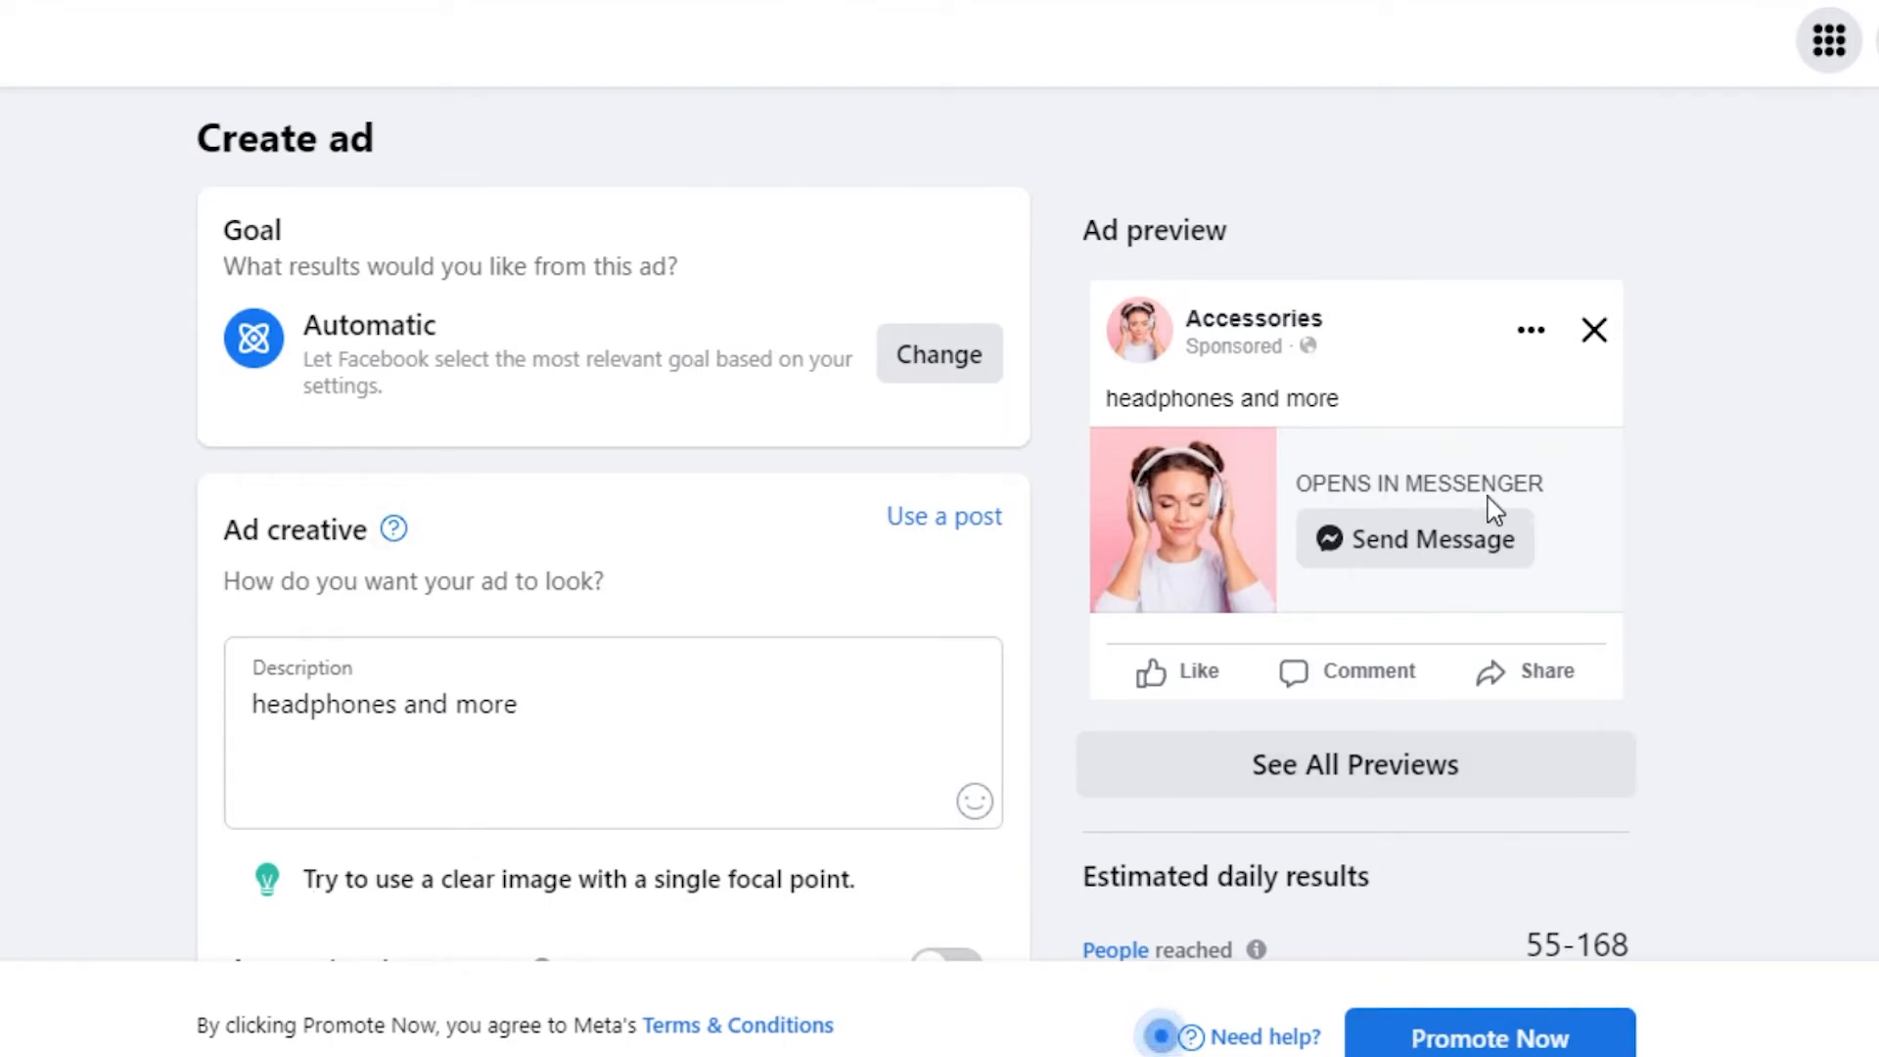
scroll(613, 529, "down", 7)
scroll(613, 529, "down", 1)
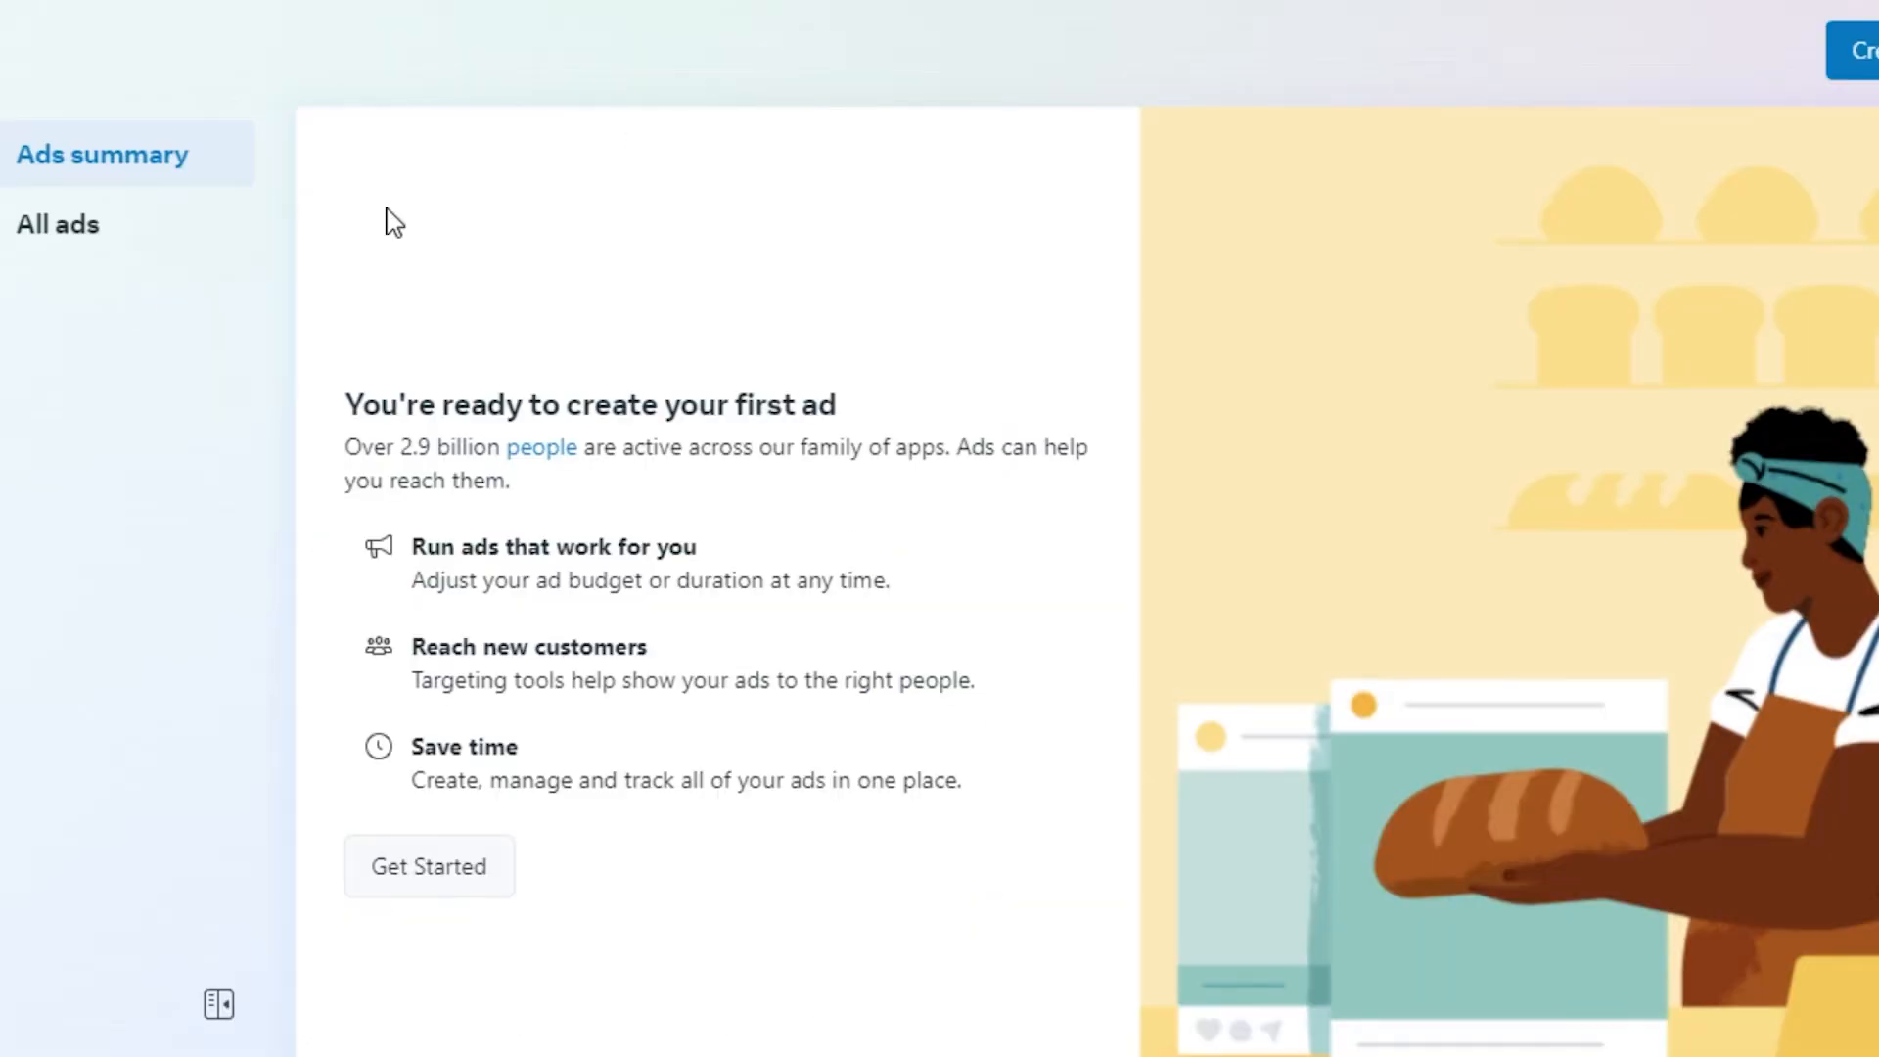
- Show All ads in Meta Business Suite's Ads section, which lists no ads yet
mouse_move(72, 110)
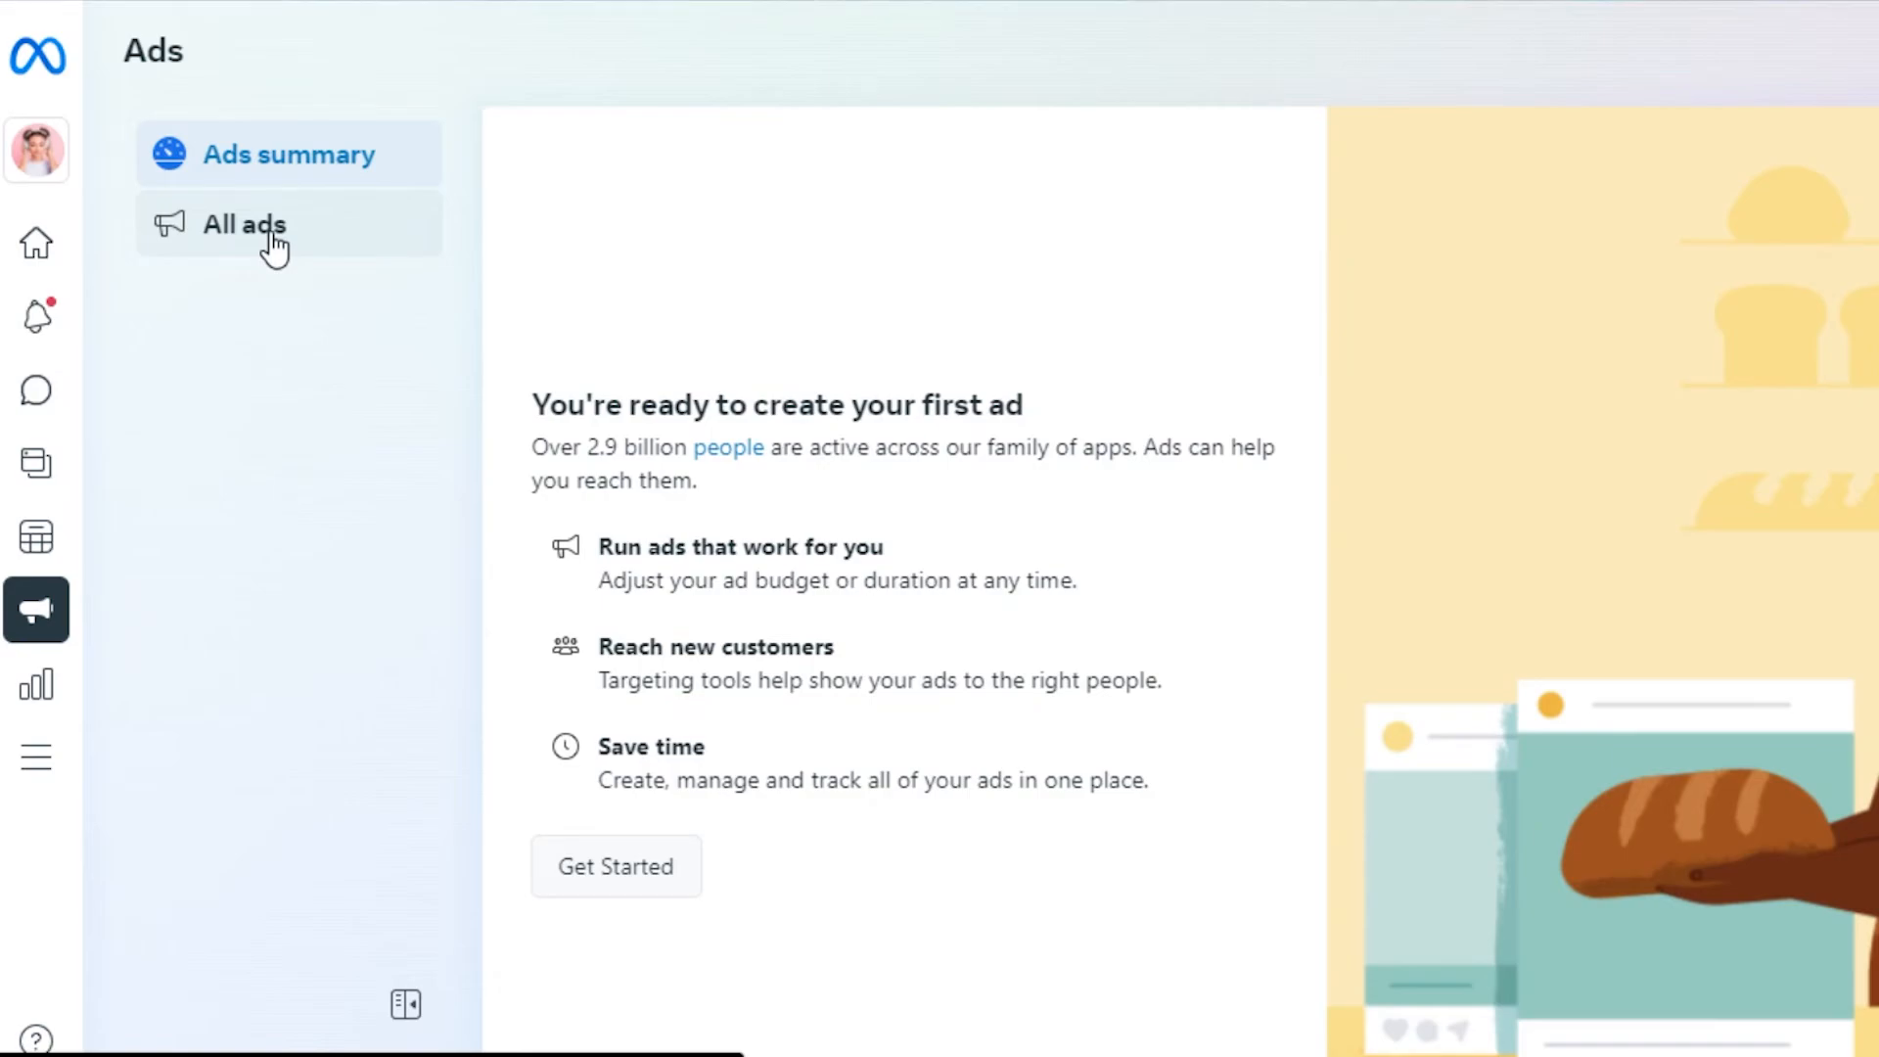
left_click(271, 238)
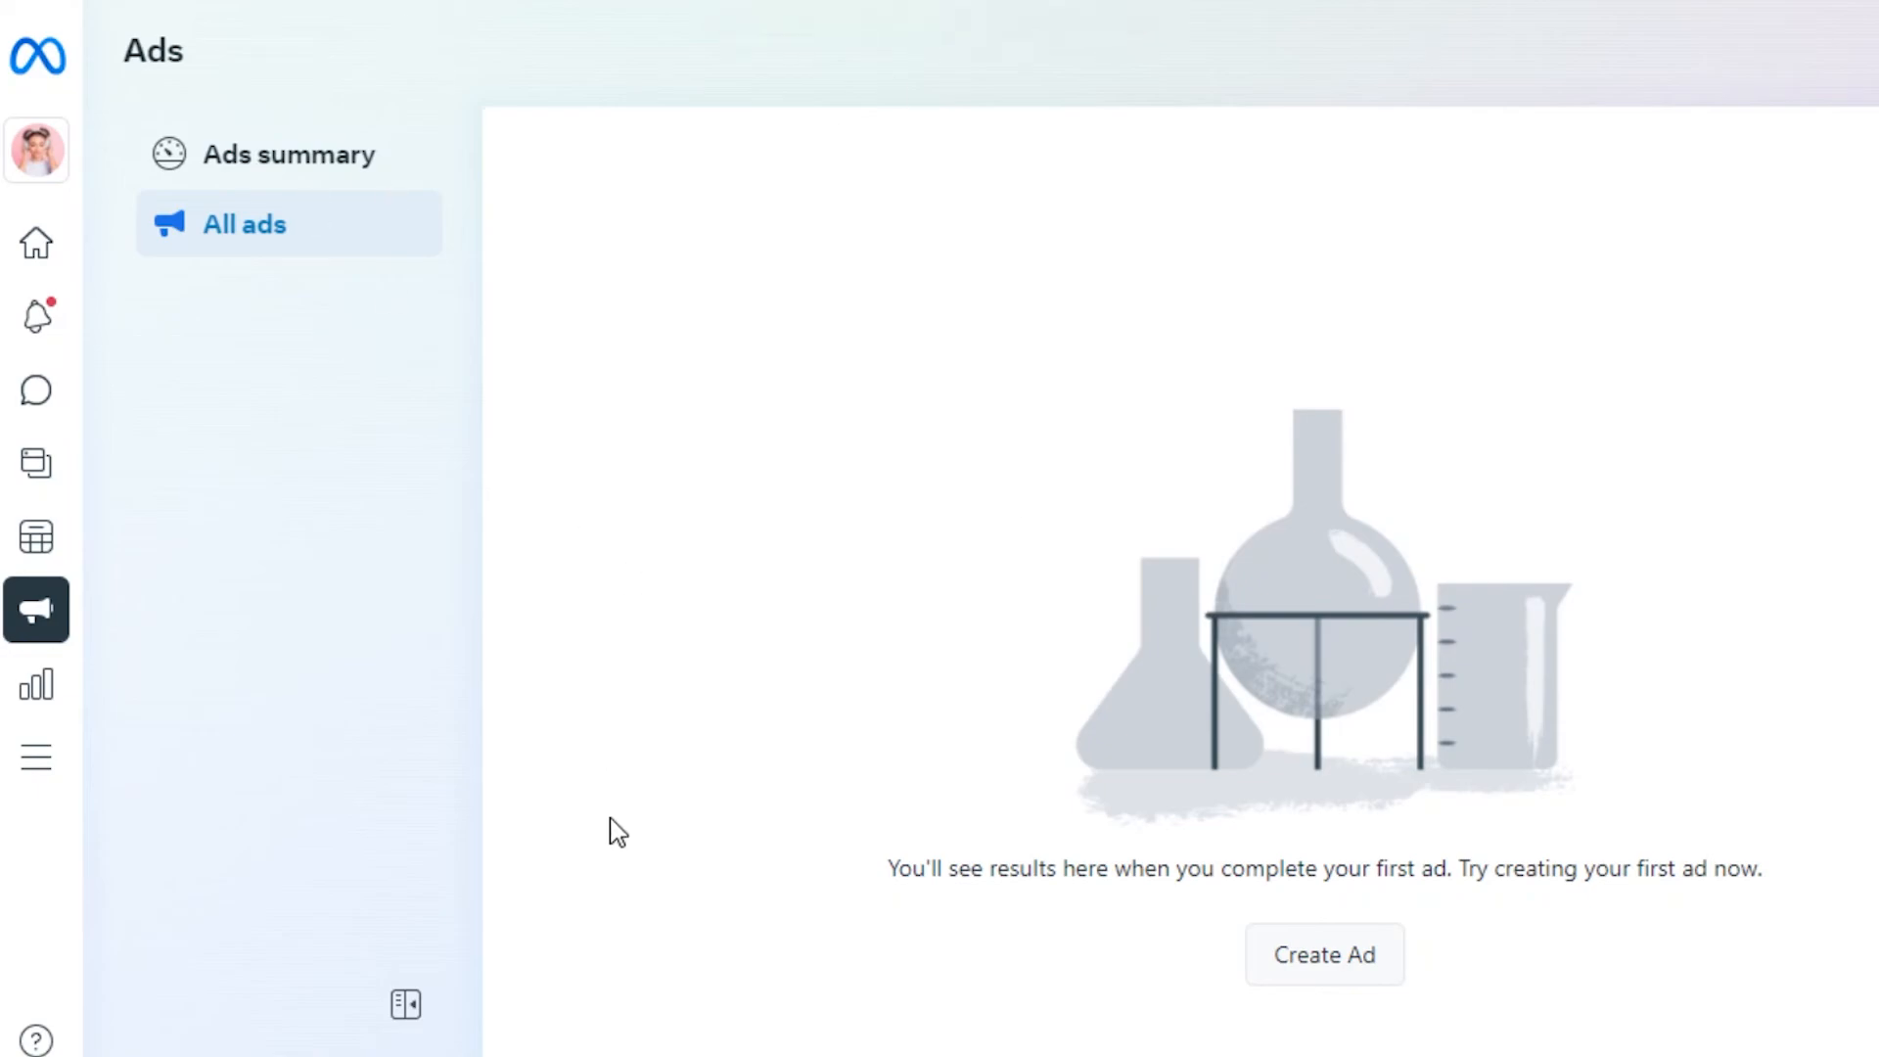
mouse_move(12, 634)
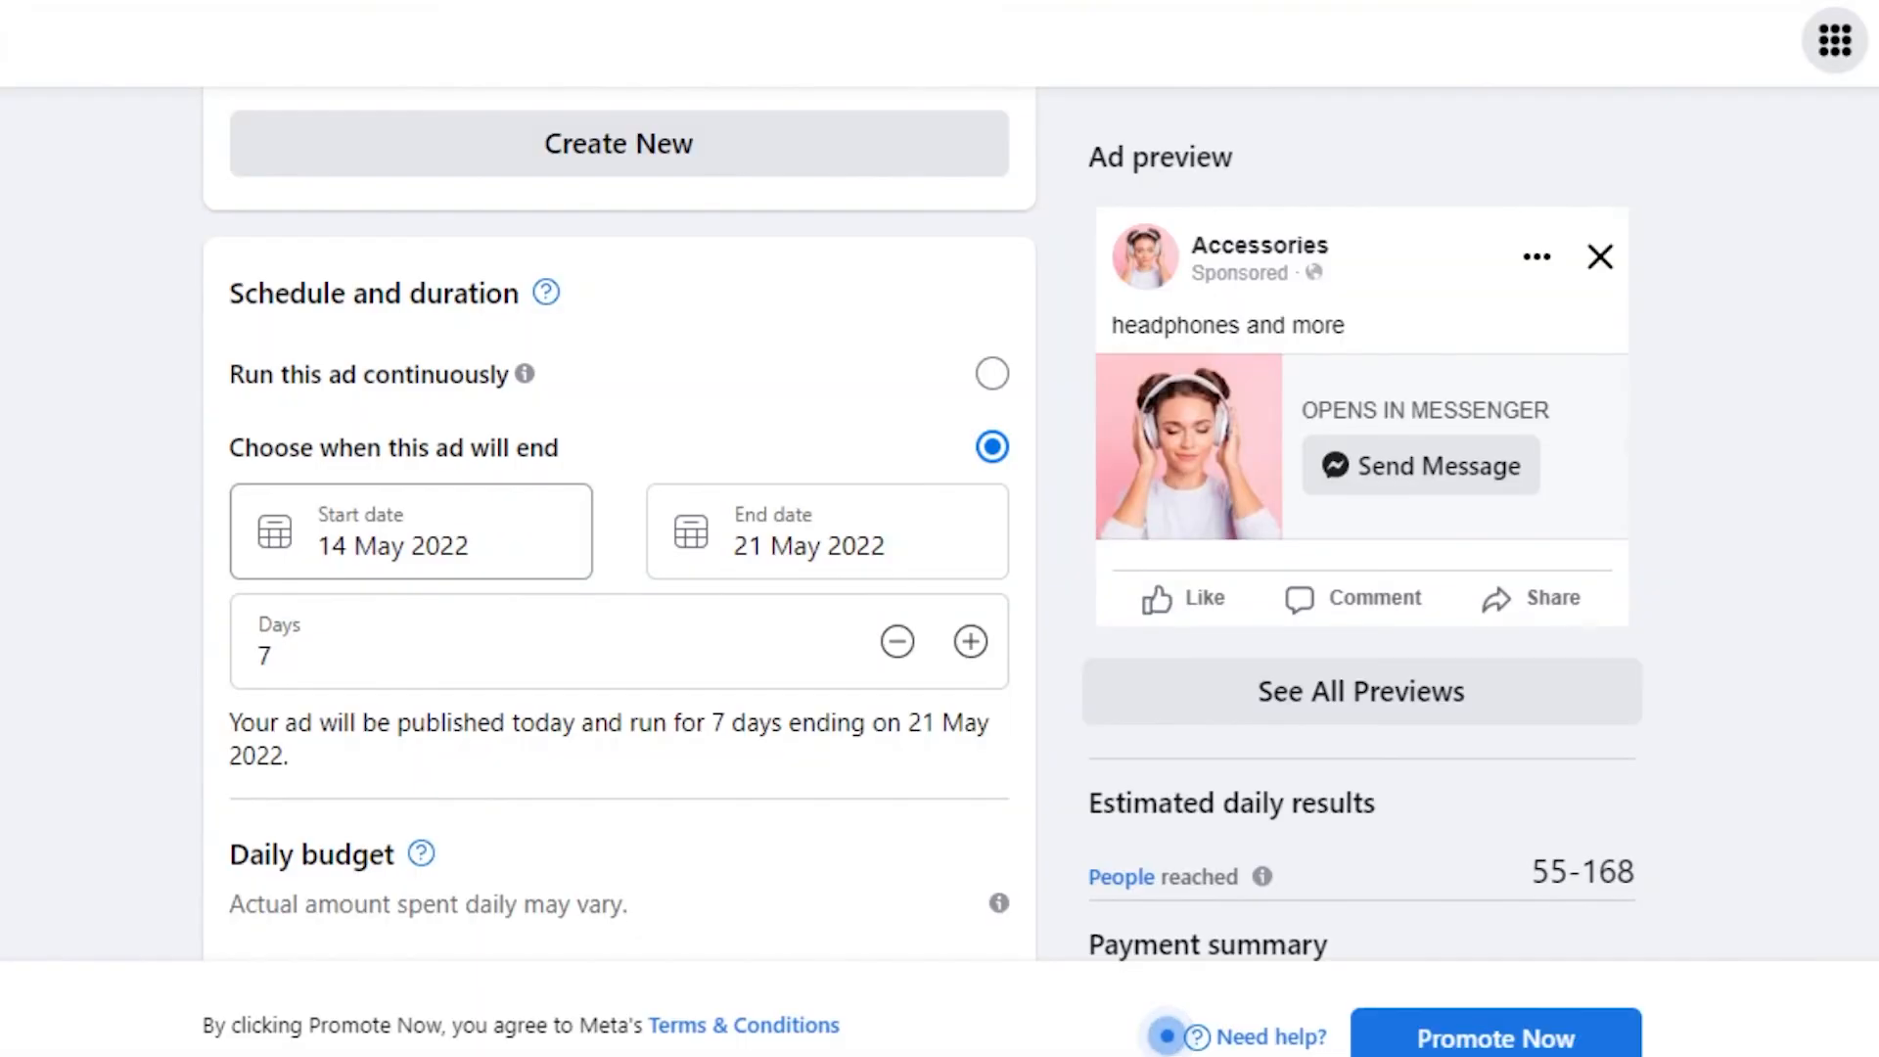
- Scroll through the Create ad form to check its 'headphones and more' description and Send Message button
scroll(618, 529, "up", 15)
scroll(1167, 1037, "down", 20)
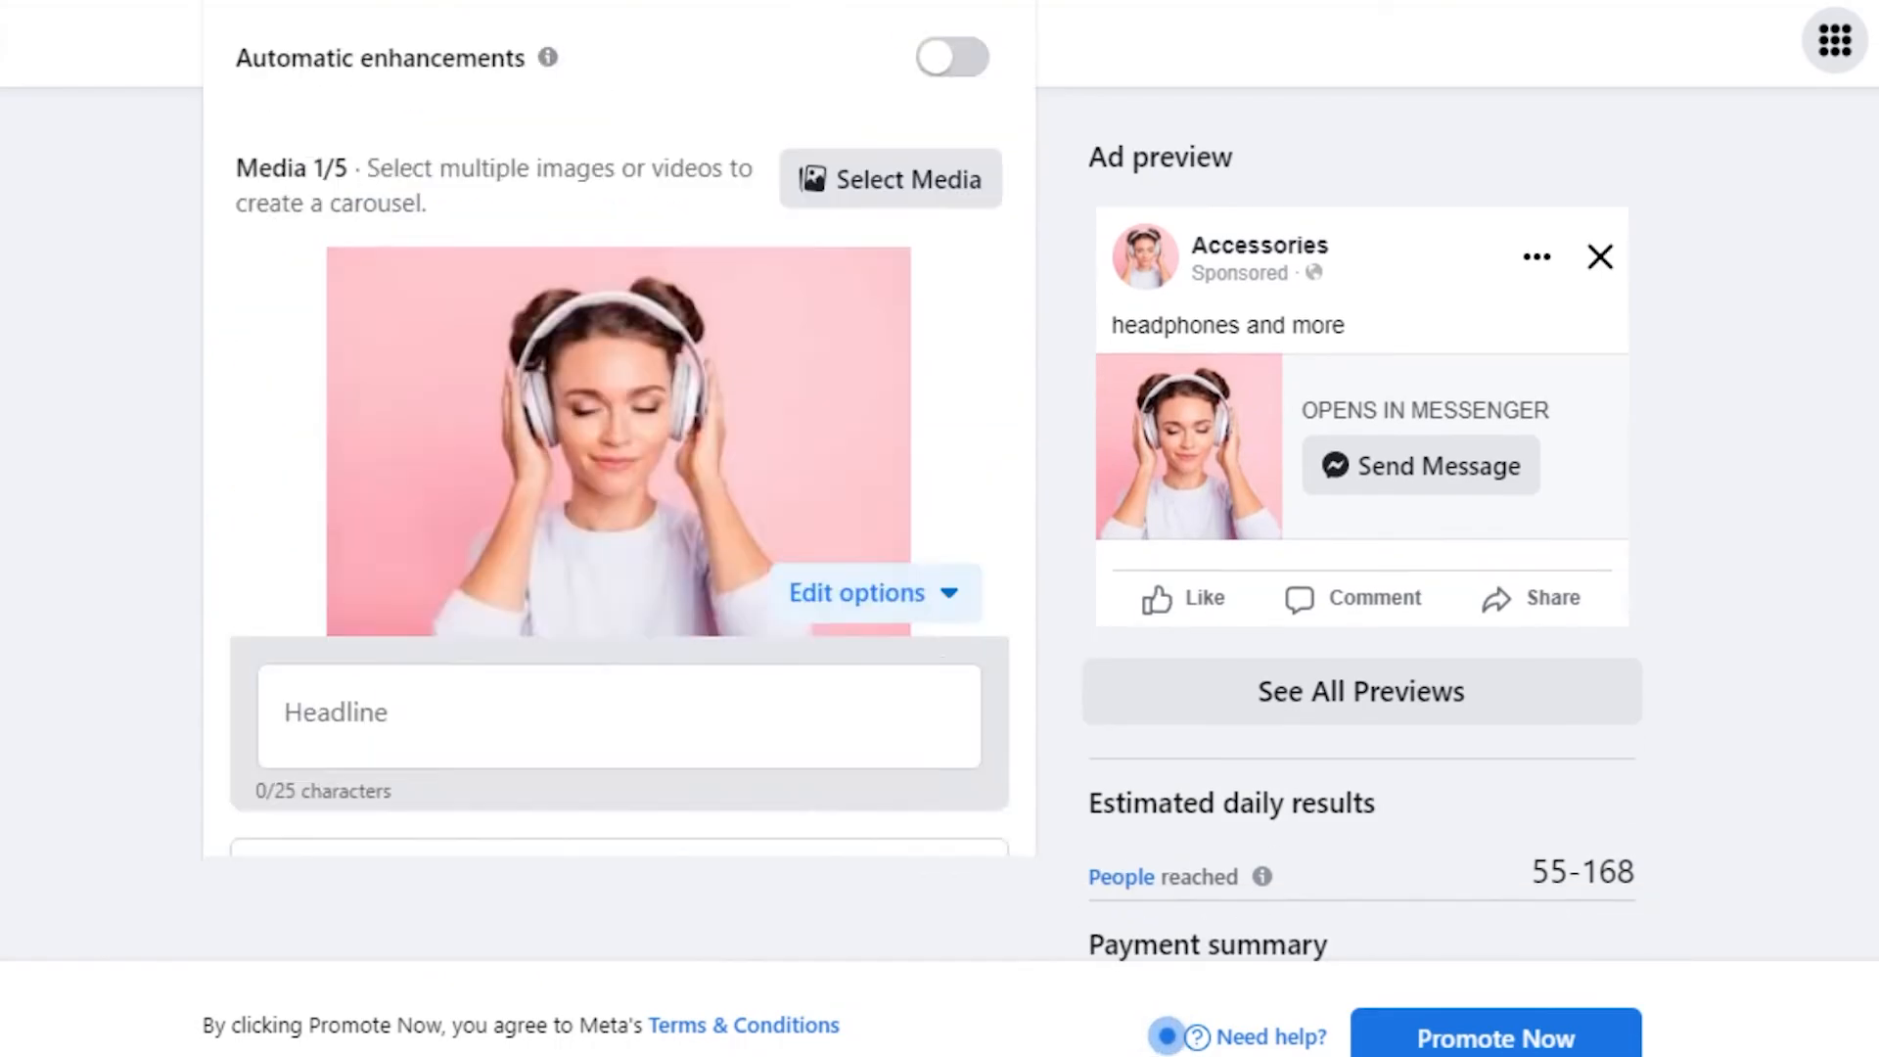
scroll(1167, 1037, "down", 5)
scroll(1167, 1036, "up", 20)
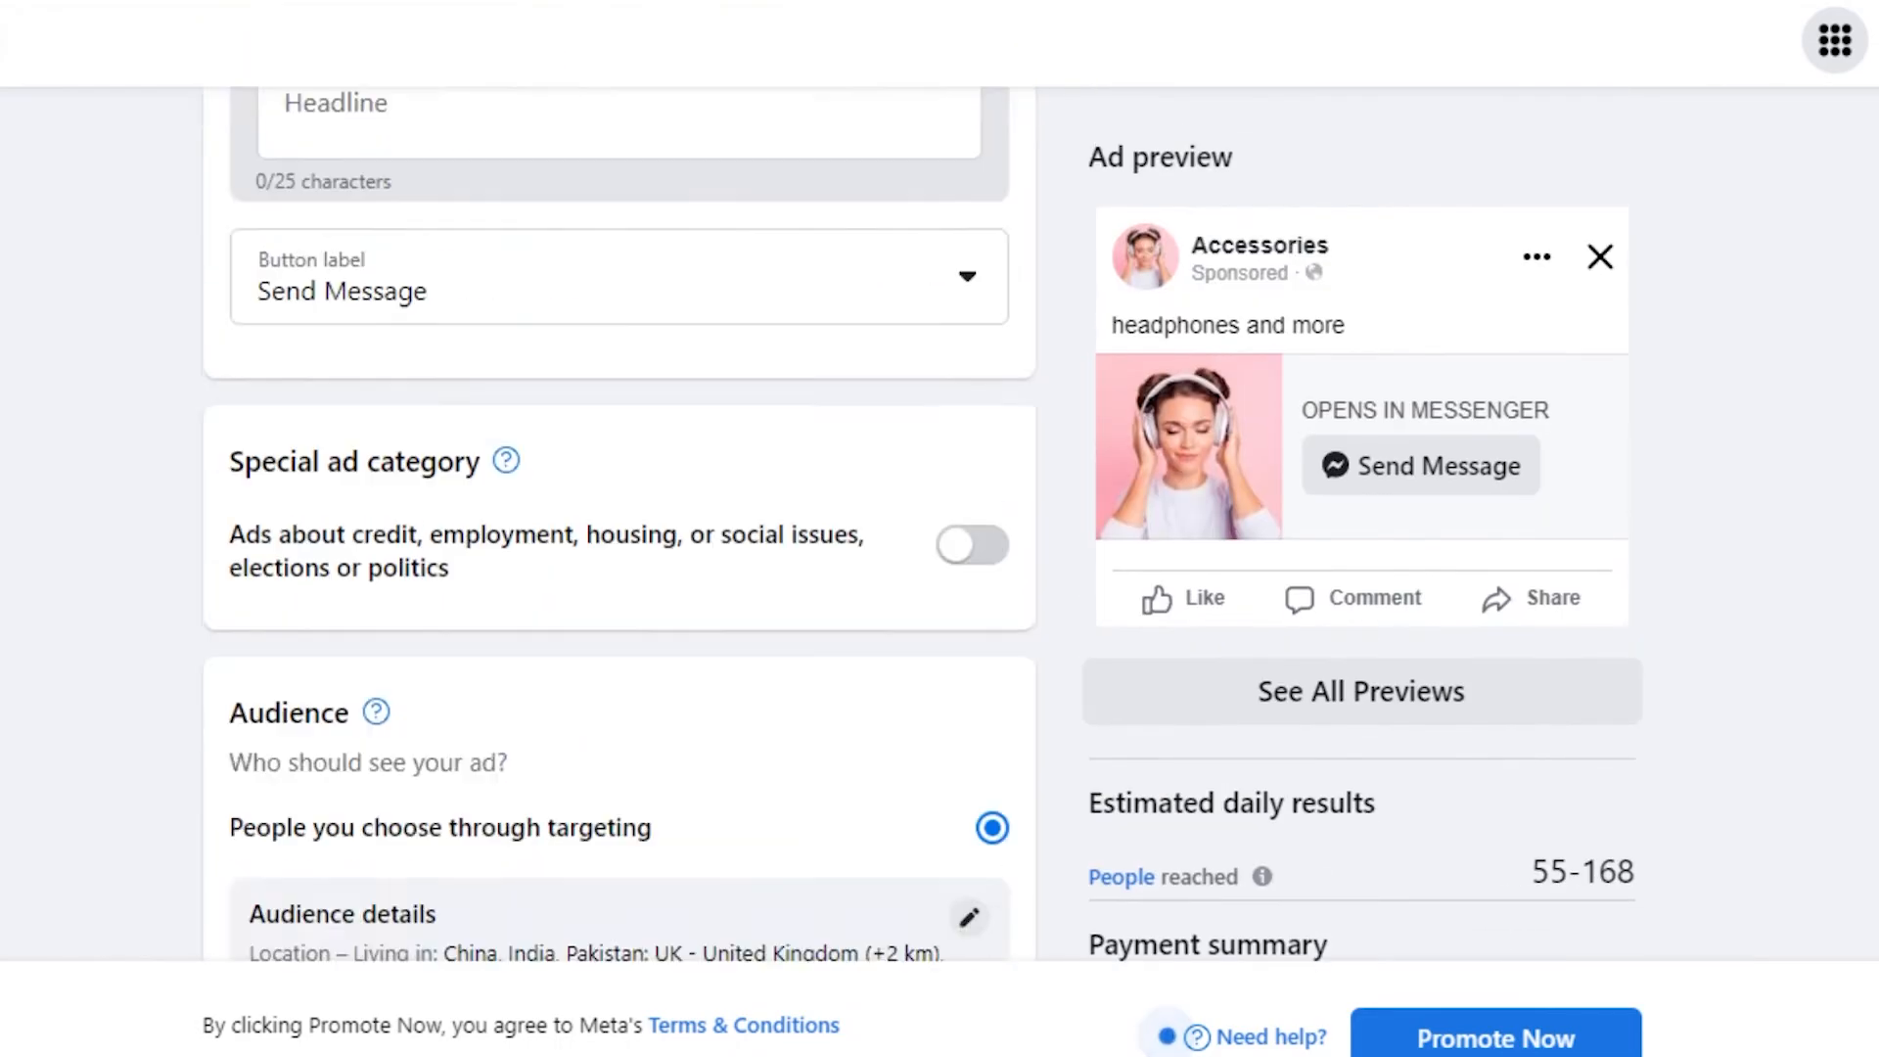
scroll(1167, 1036, "down", 10)
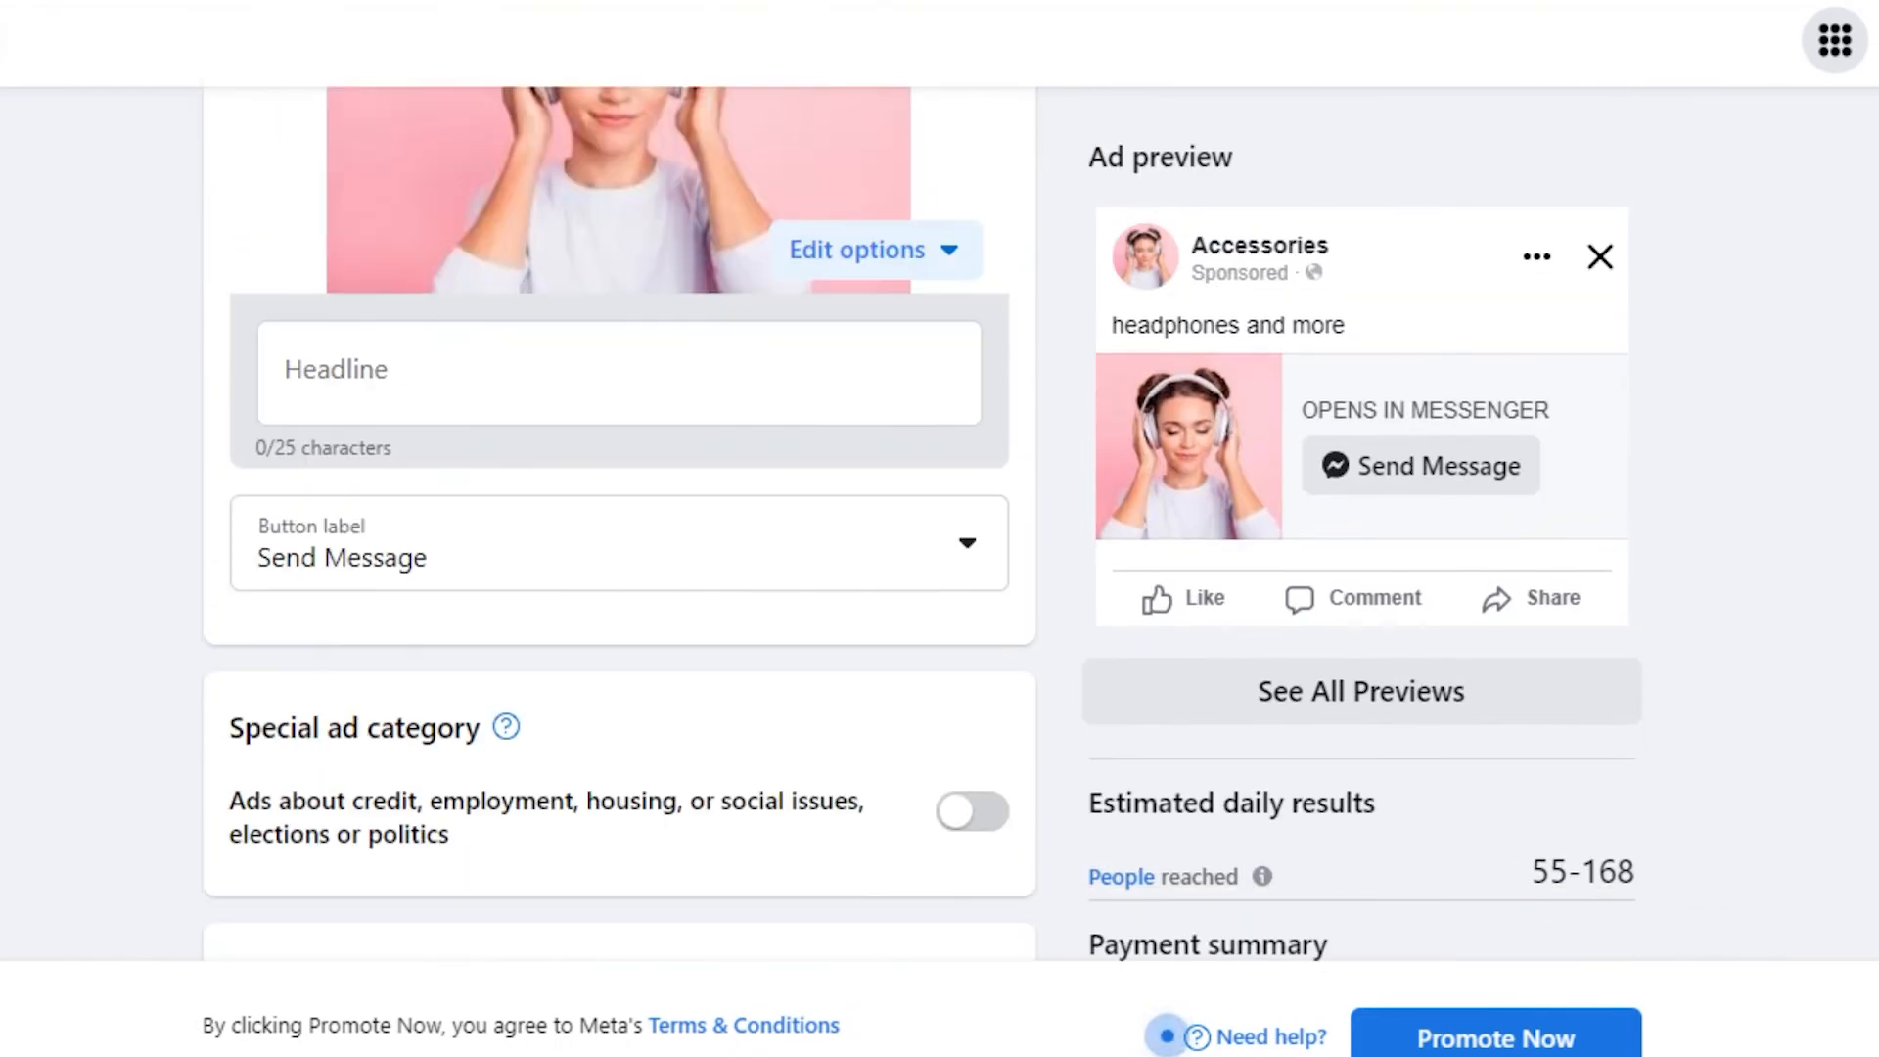
scroll(1166, 1037, "down", 5)
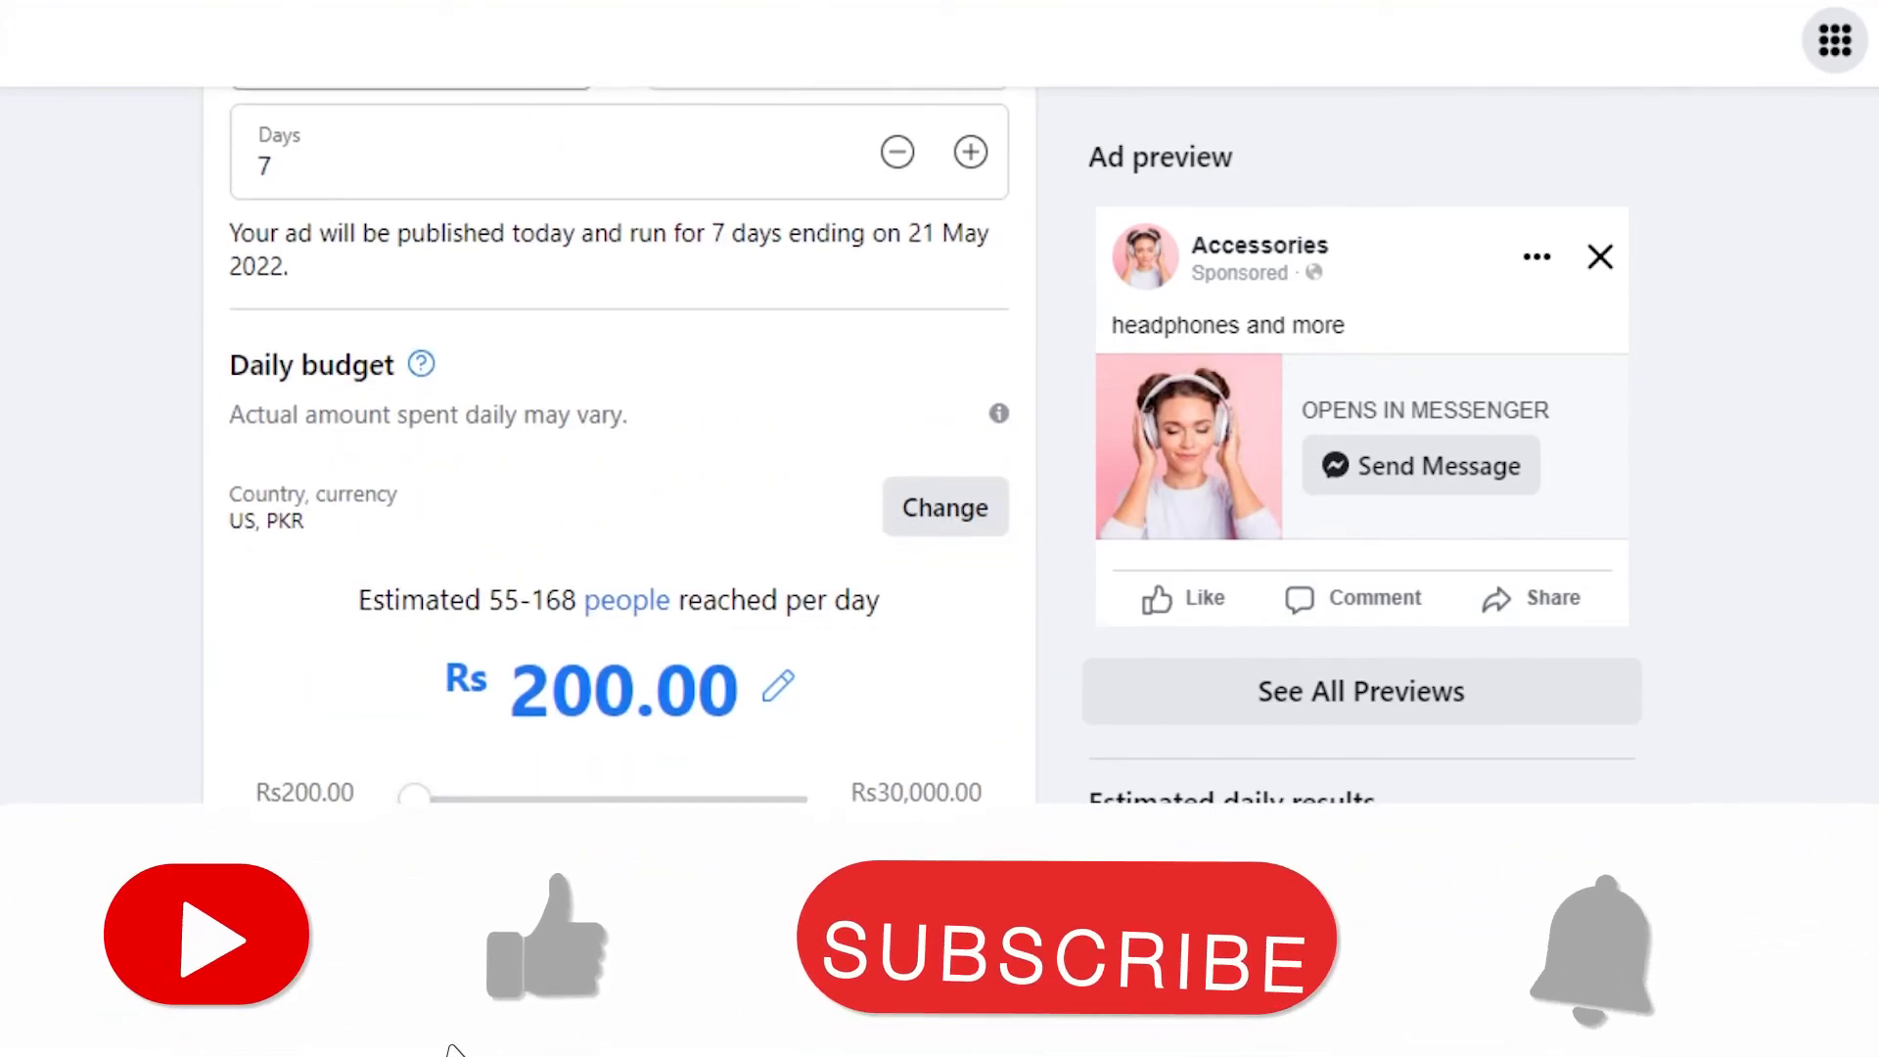
scroll(618, 451, "down", 5)
scroll(619, 450, "up", 15)
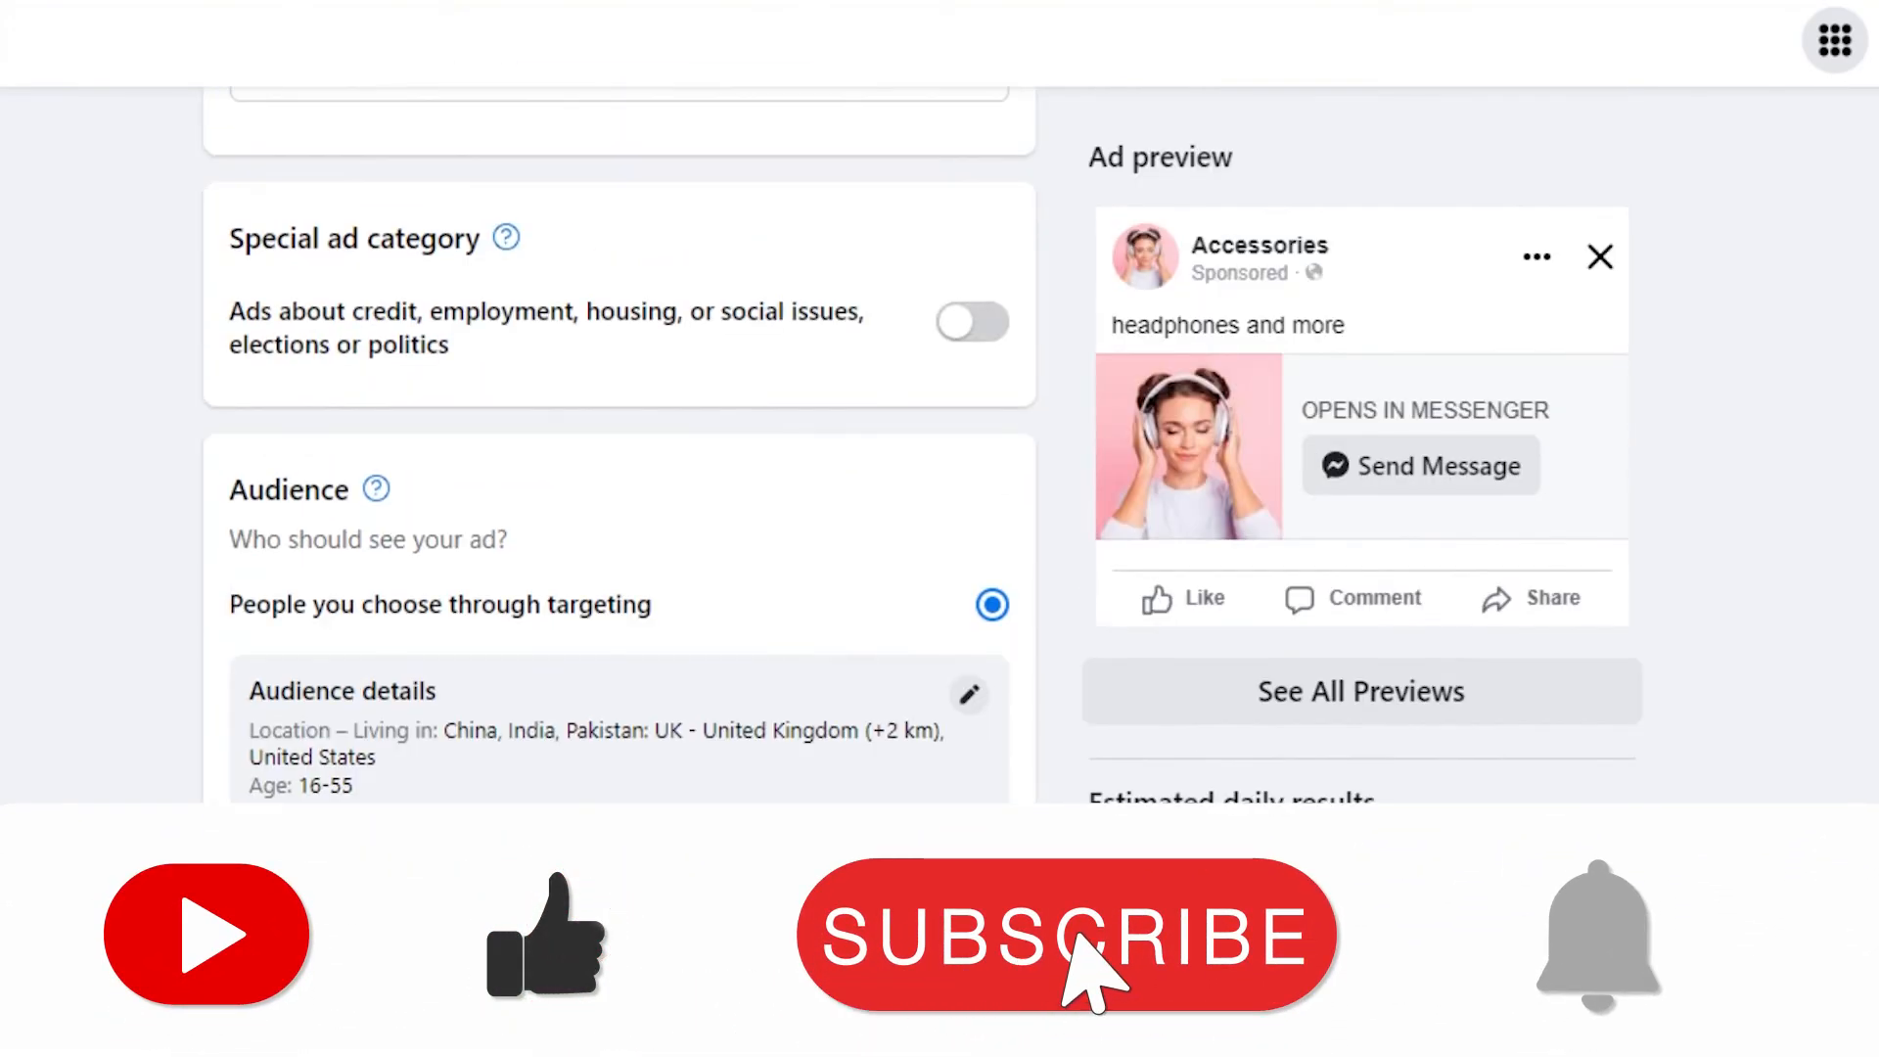
scroll(619, 450, "up", 3)
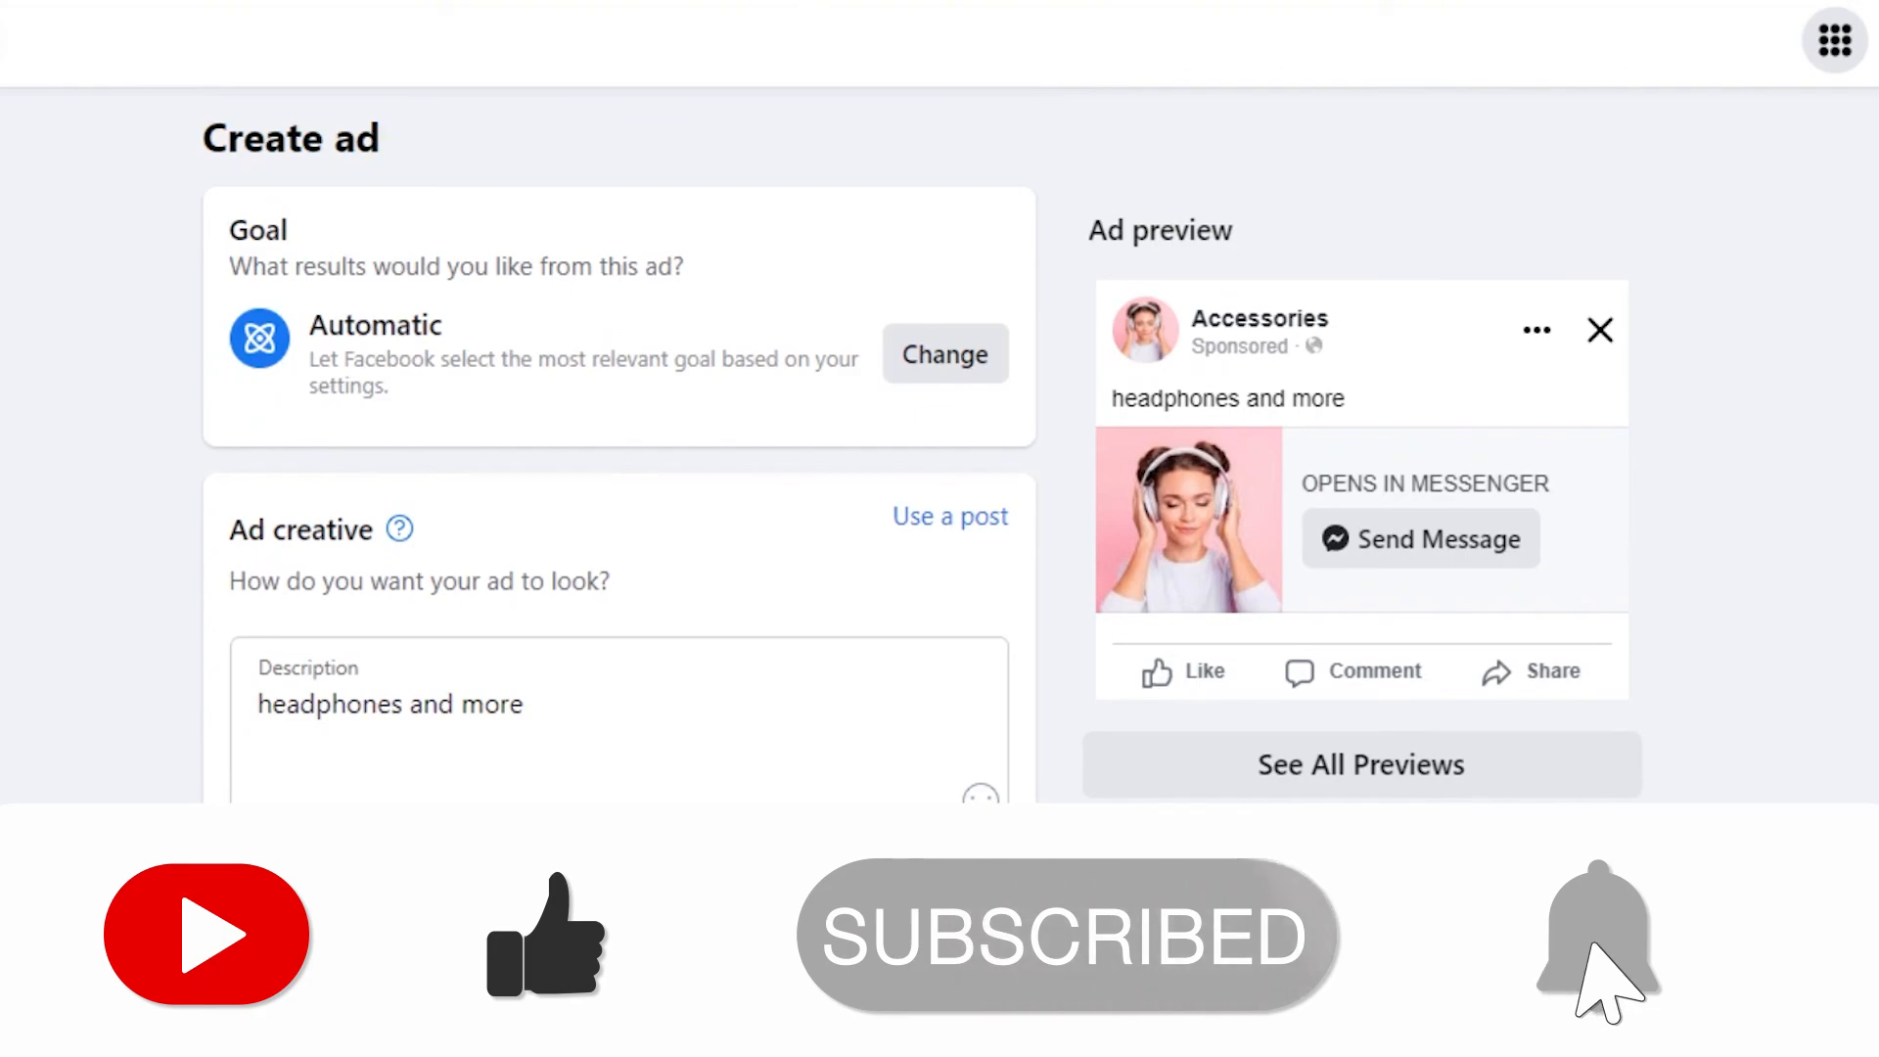